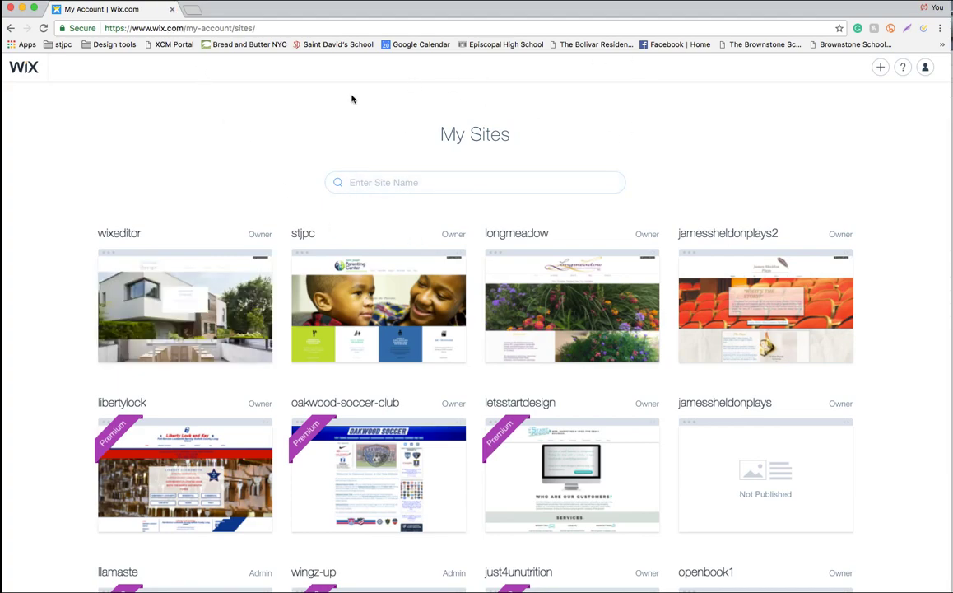
Select the wixeditor site, open its dashboard overview, and start editing it in the Wix Editor
{"action": "mouse_move", "coordinate": [203, 341]}
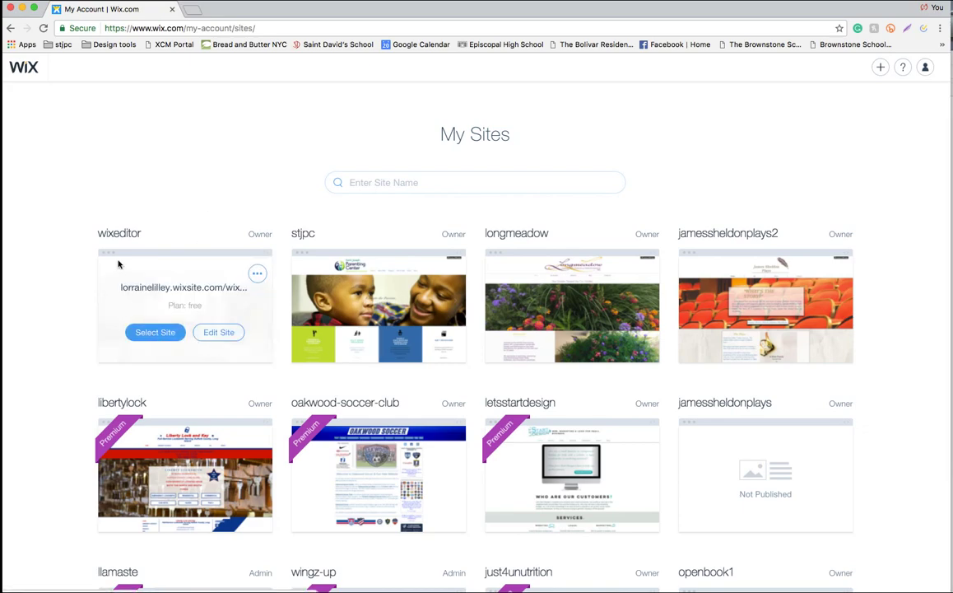
{"action": "mouse_move", "coordinate": [256, 273]}
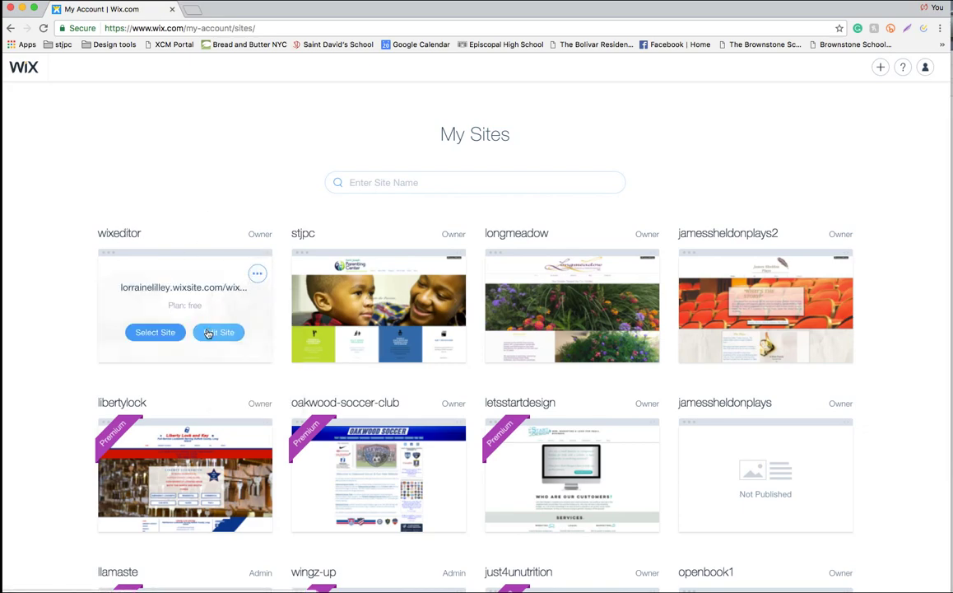
{"action": "left_click", "coordinate": [156, 333]}
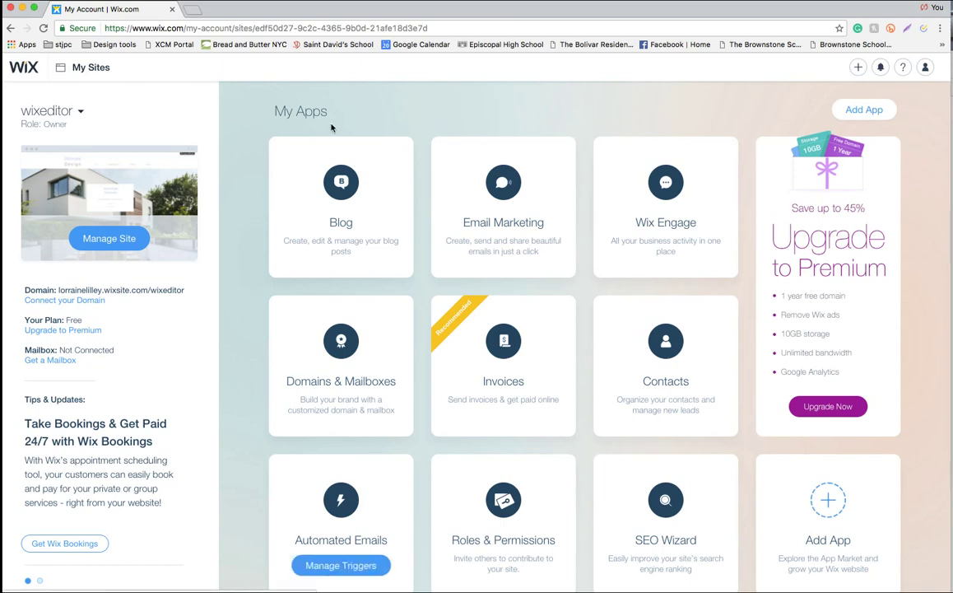
{"action": "mouse_move", "coordinate": [342, 216]}
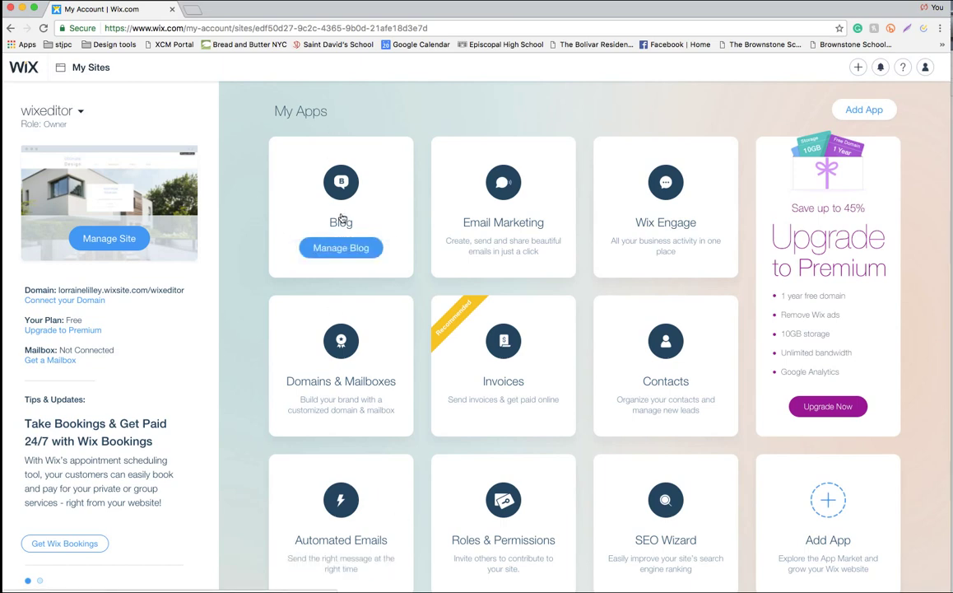
{"action": "left_click", "coordinate": [121, 240]}
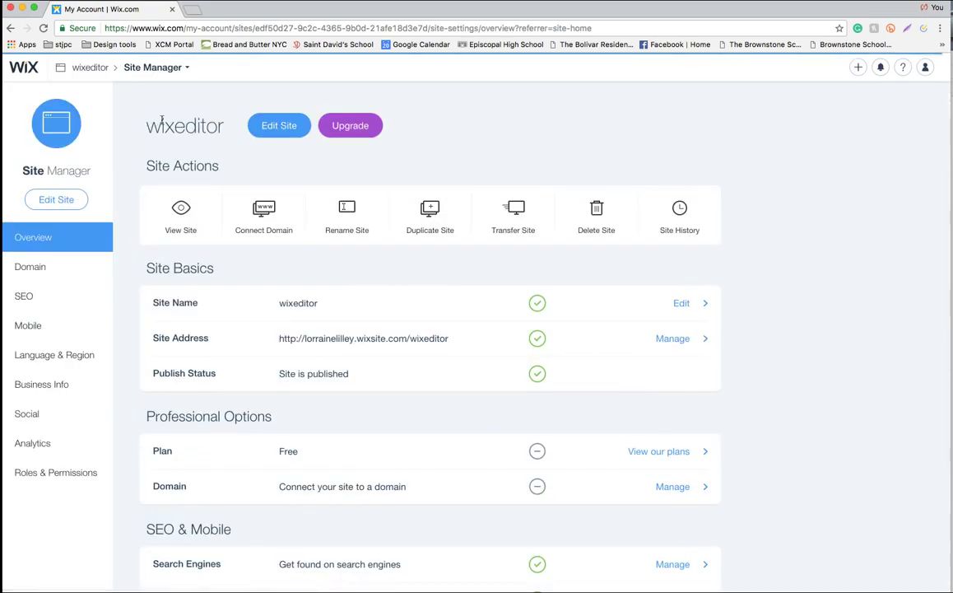
{"action": "left_click", "coordinate": [279, 125]}
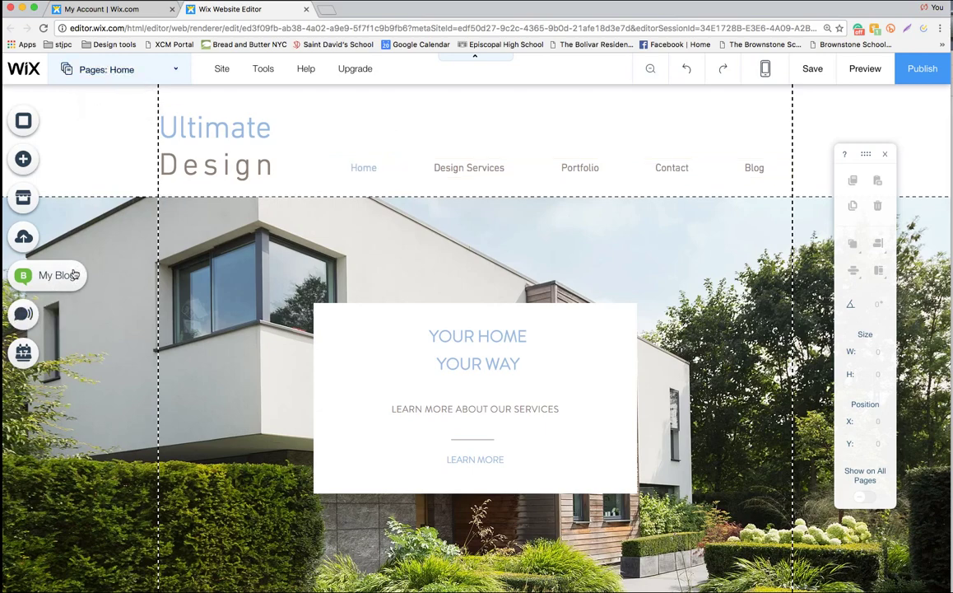
Switch the canvas to the Blog page and open Manage Your Blog to list all posts
{"action": "left_click", "coordinate": [136, 76]}
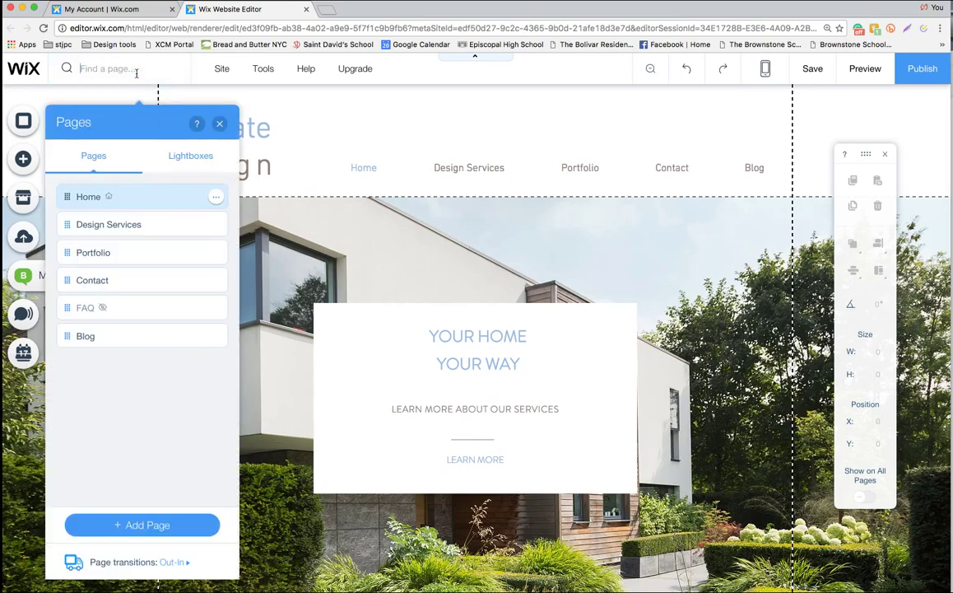
{"action": "left_click", "coordinate": [100, 336]}
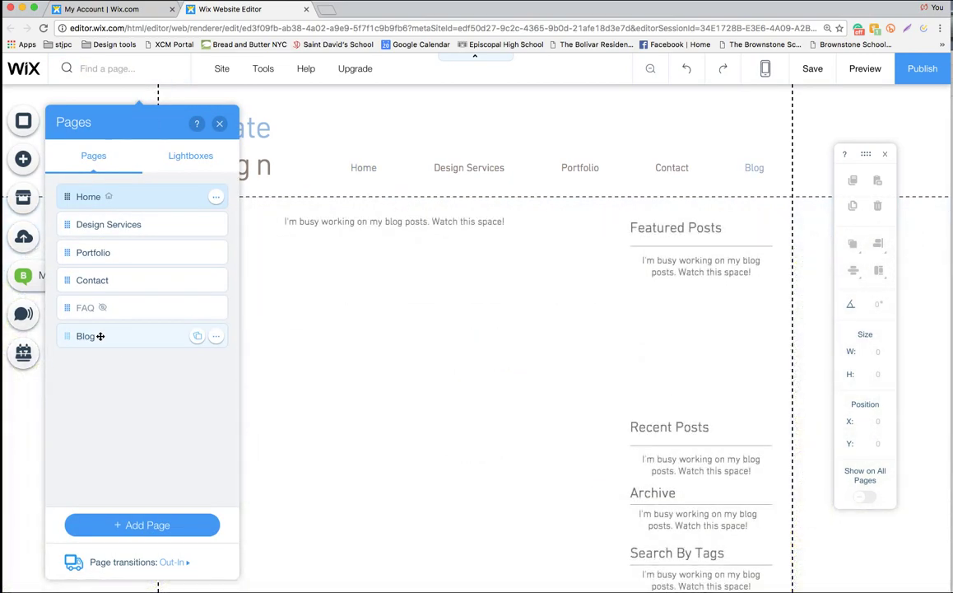
{"action": "left_click", "coordinate": [218, 123]}
{"action": "left_click", "coordinate": [55, 277]}
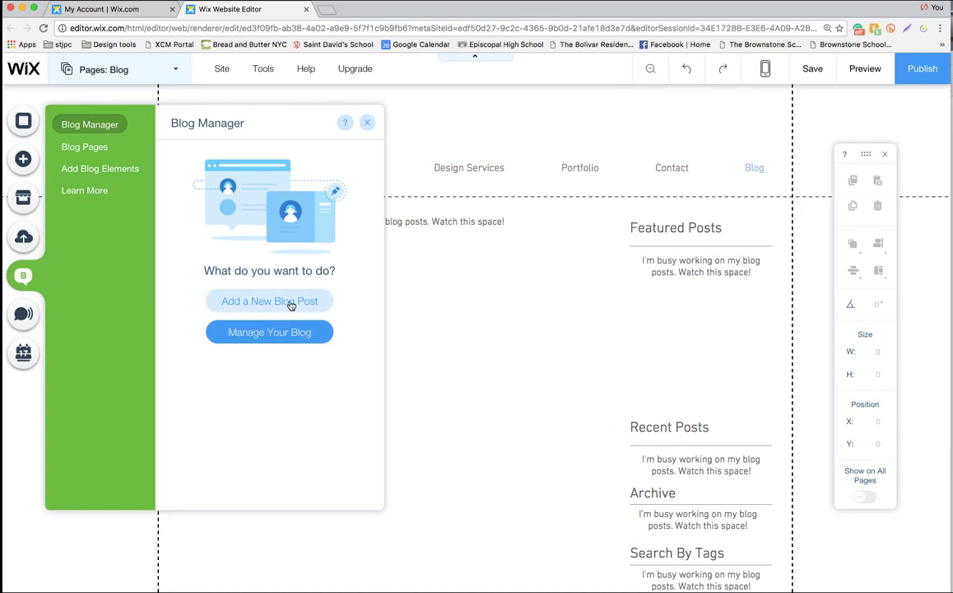
{"action": "left_click", "coordinate": [254, 334]}
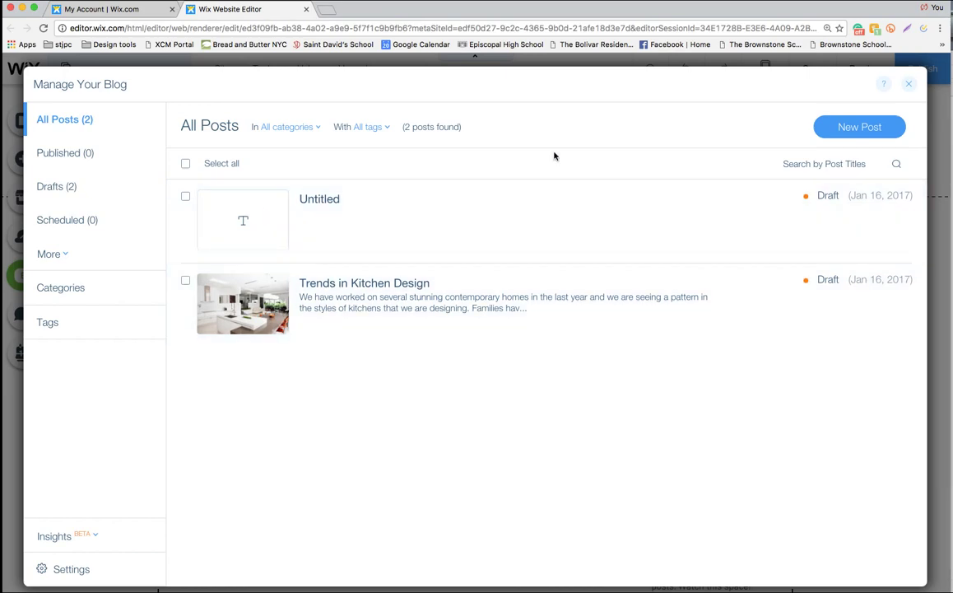
Close the post list and Blog Manager panels, then select the blog feed on the page
{"action": "left_click", "coordinate": [909, 85]}
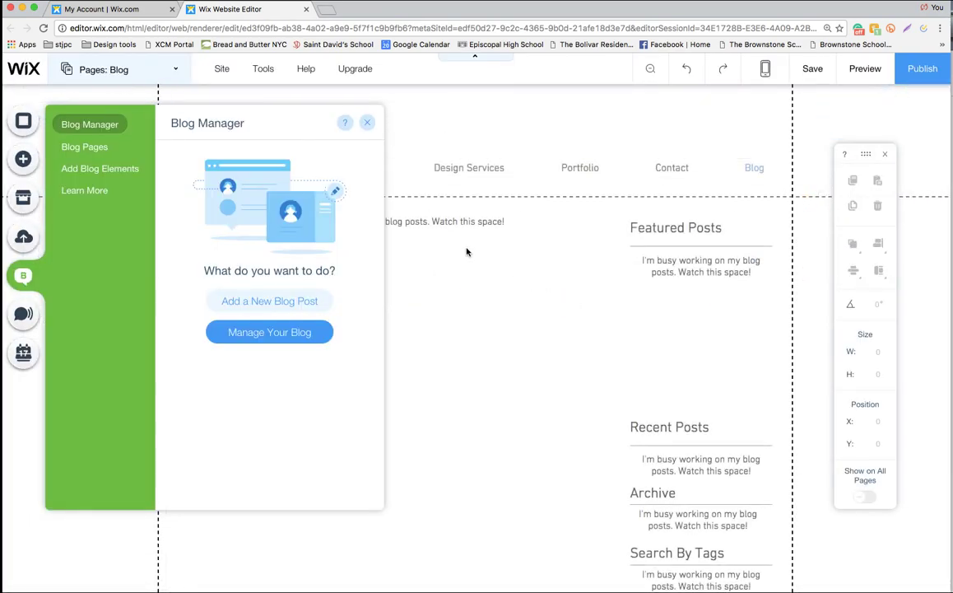
{"action": "left_click", "coordinate": [367, 122]}
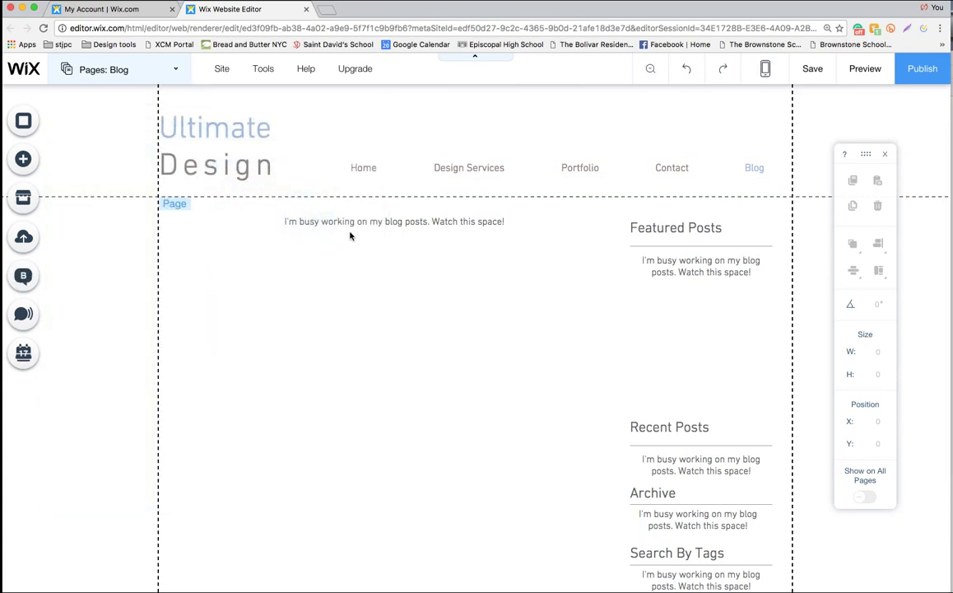
{"action": "left_click", "coordinate": [322, 222]}
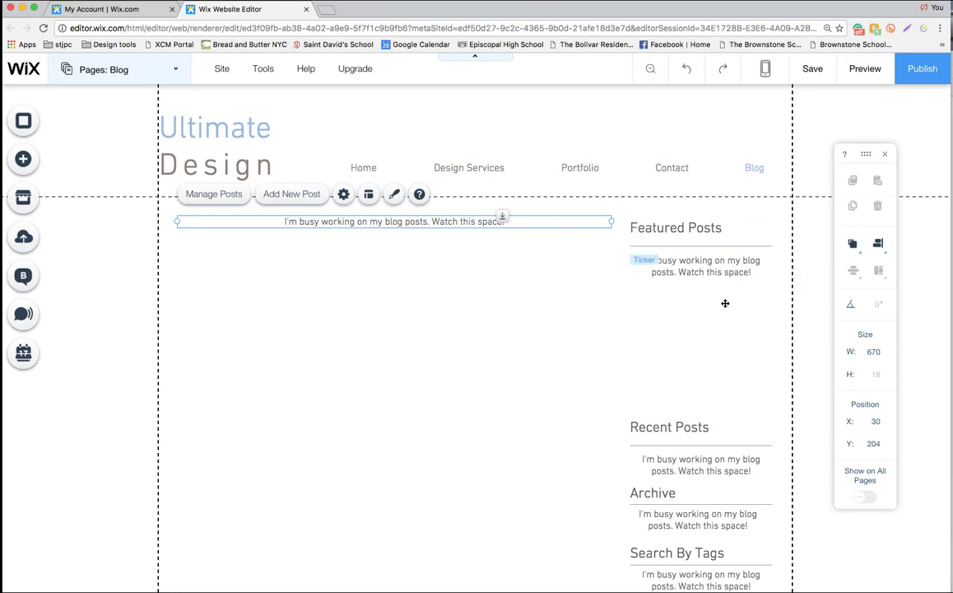
Scroll through the Blog page and start a new blog post
{"action": "scroll", "coordinate": [715, 301], "scroll_direction": "down", "scroll_amount": 2}
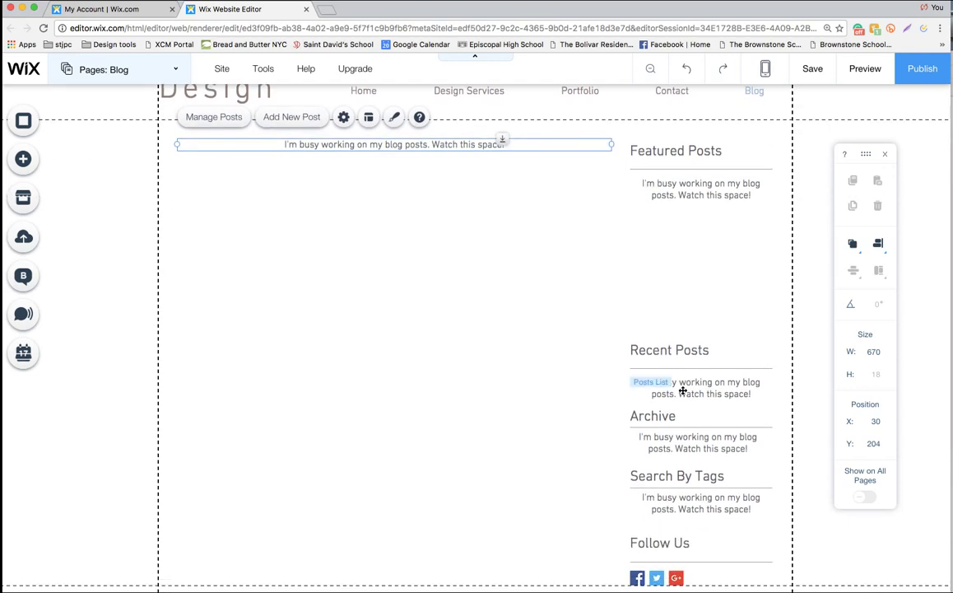
{"action": "scroll", "coordinate": [679, 437], "scroll_direction": "down", "scroll_amount": 2}
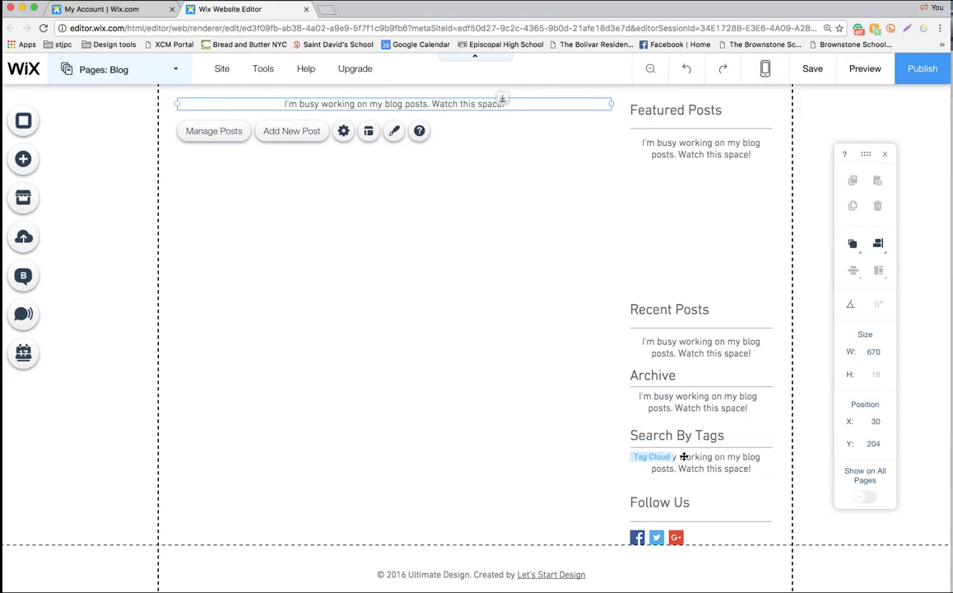
{"action": "scroll", "coordinate": [684, 456], "scroll_direction": "down", "scroll_amount": 1}
{"action": "scroll", "coordinate": [683, 456], "scroll_direction": "down", "scroll_amount": 1}
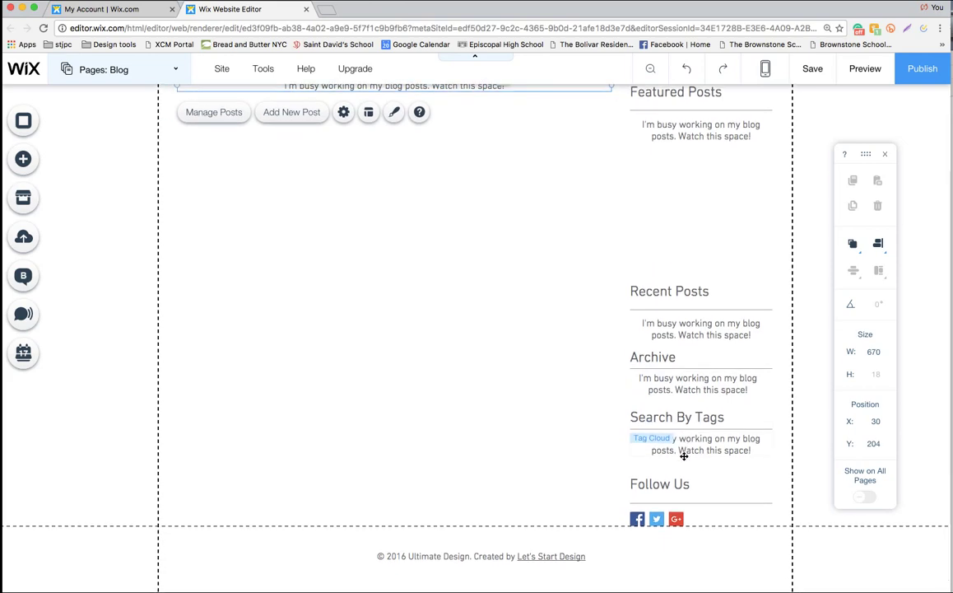
{"action": "scroll", "coordinate": [371, 236], "scroll_direction": "up", "scroll_amount": 5}
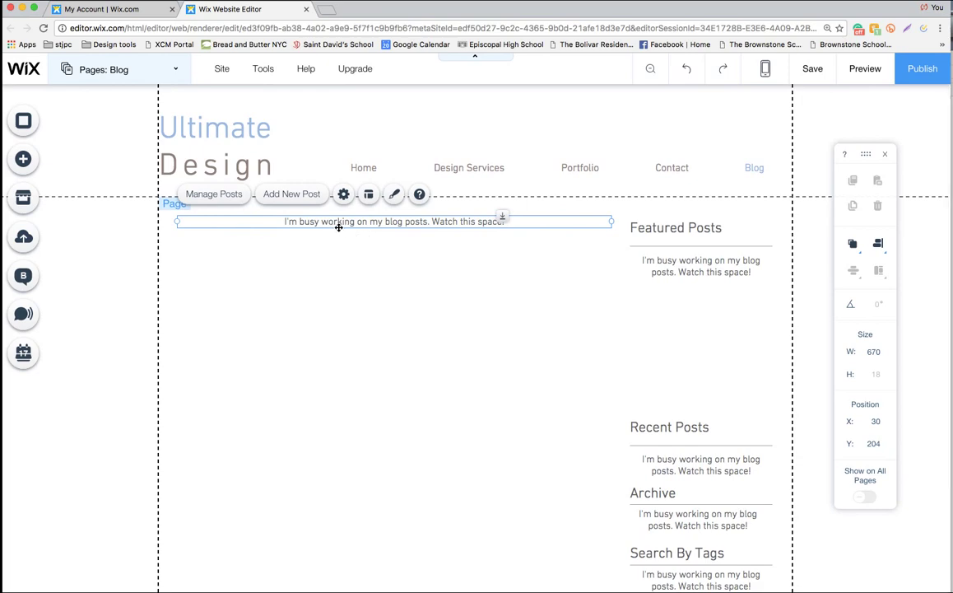
{"action": "left_click", "coordinate": [292, 202]}
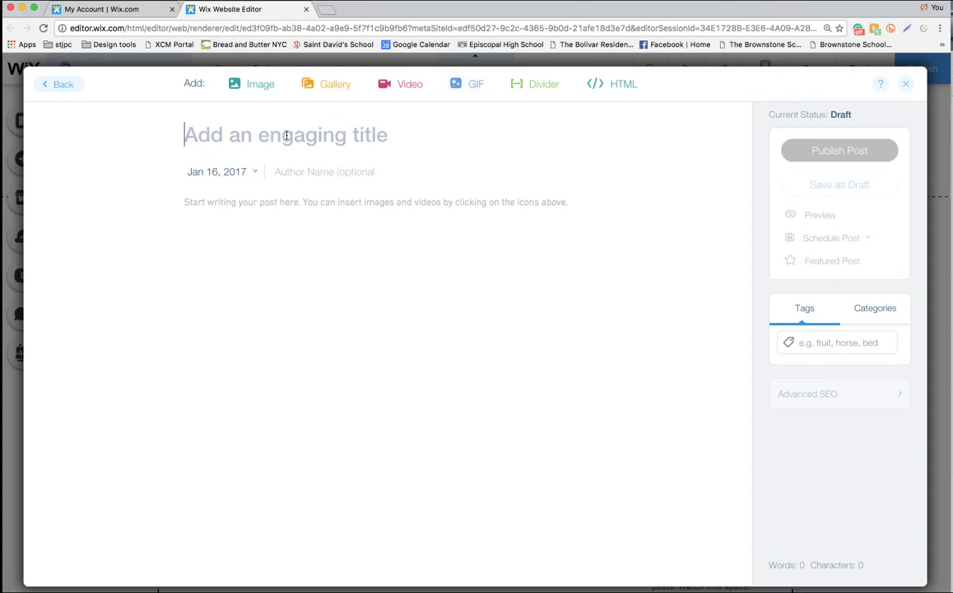
Title the new post 'Trends in Kitchen Design' and set its author to 'Ultimate Design'
{"action": "type", "text": "Tren"}
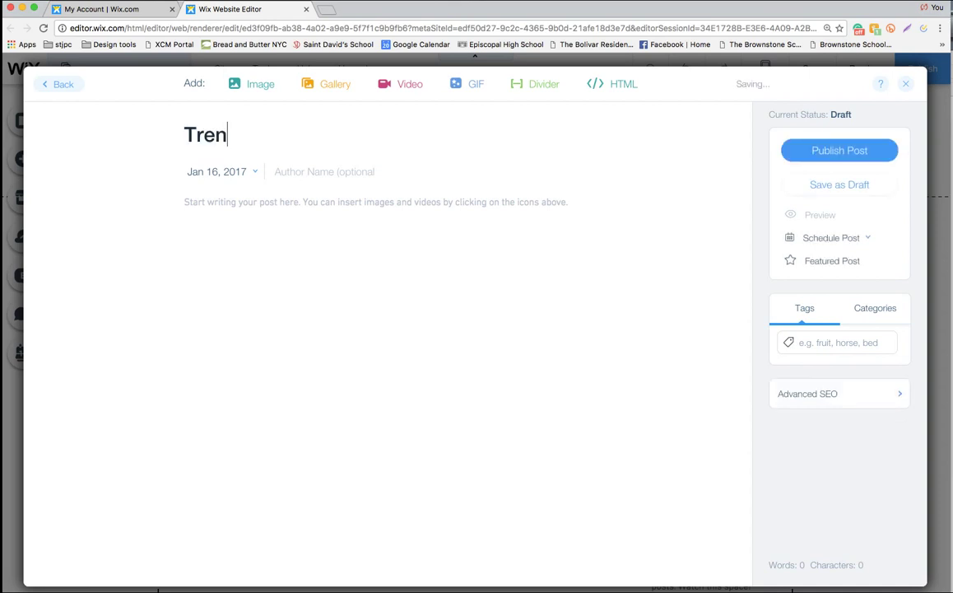
{"action": "type", "text": "ds in Ki"}
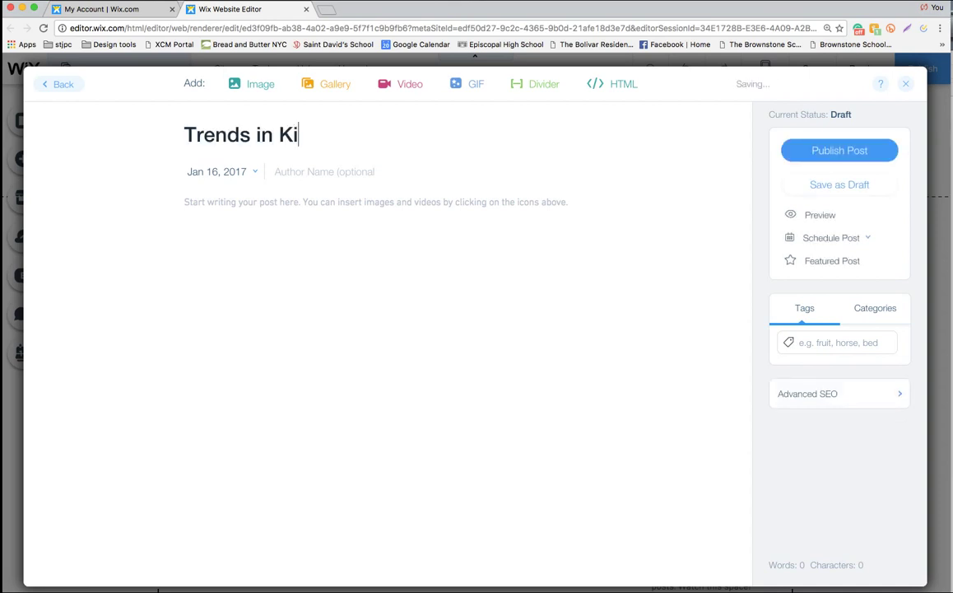
{"action": "type", "text": "tchen Design"}
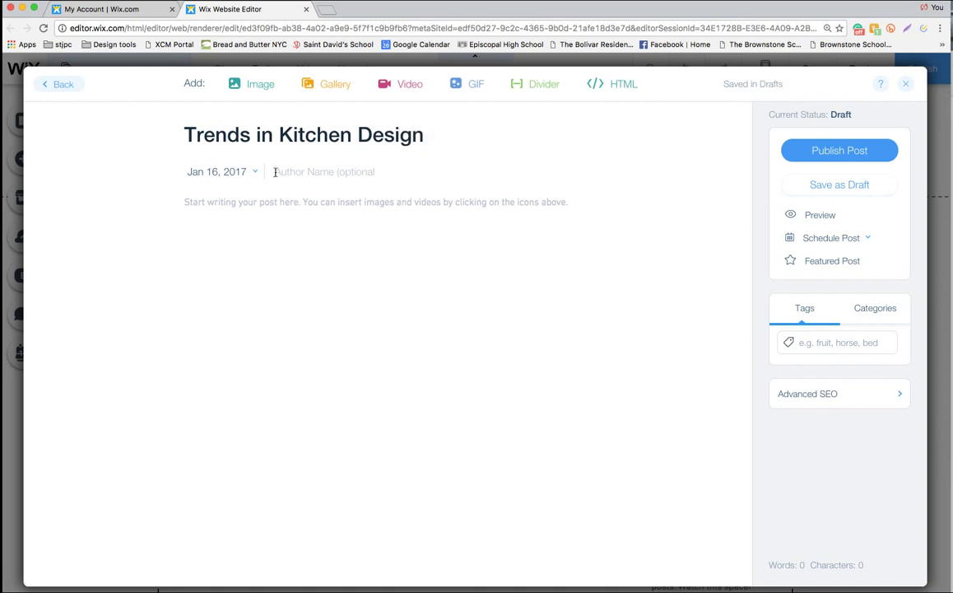
{"action": "left_click", "coordinate": [276, 171]}
{"action": "type", "text": "U"}
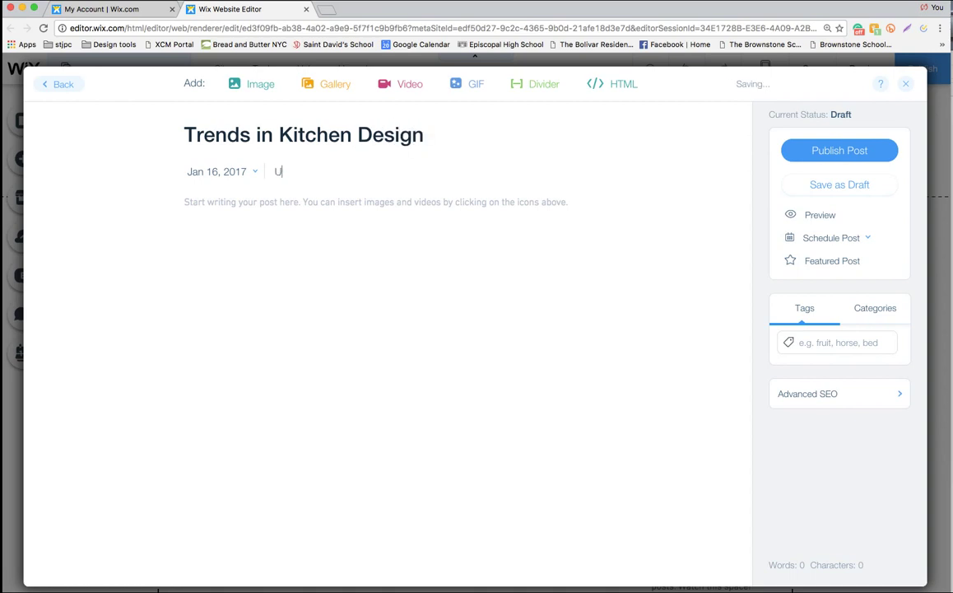
{"action": "type", "text": "ltimate Design"}
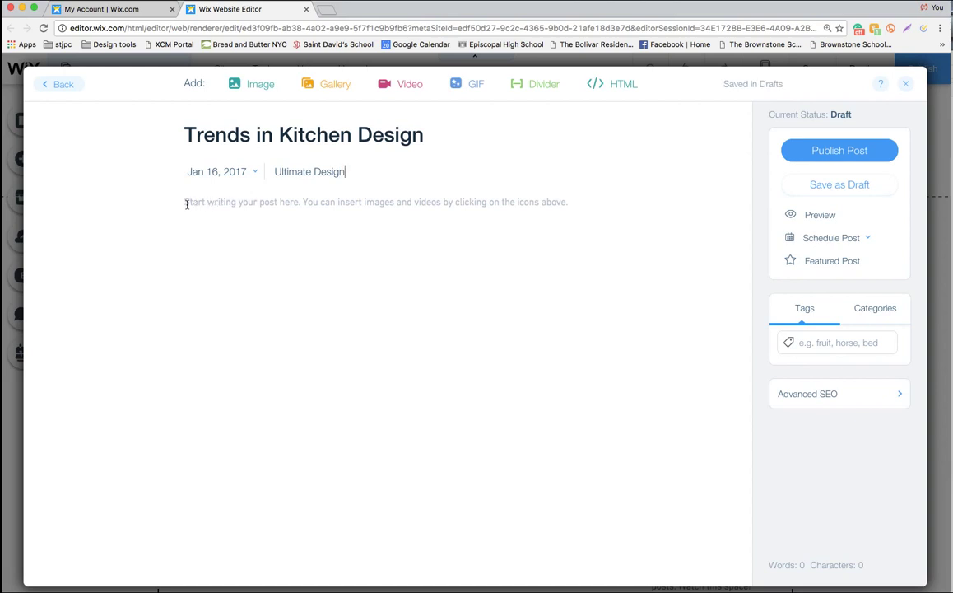
{"action": "left_click", "coordinate": [185, 202]}
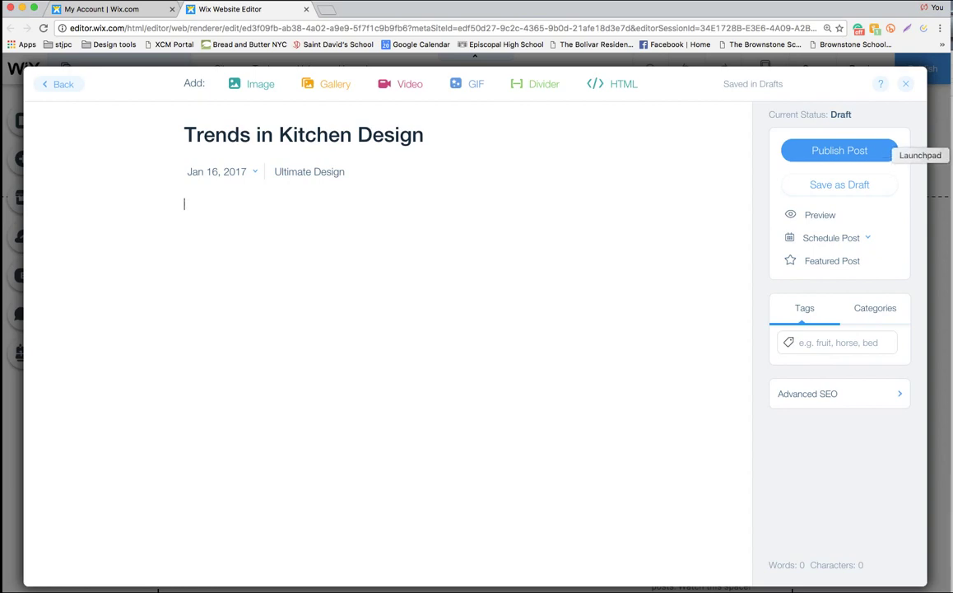
{"action": "left_click", "coordinate": [952, 251]}
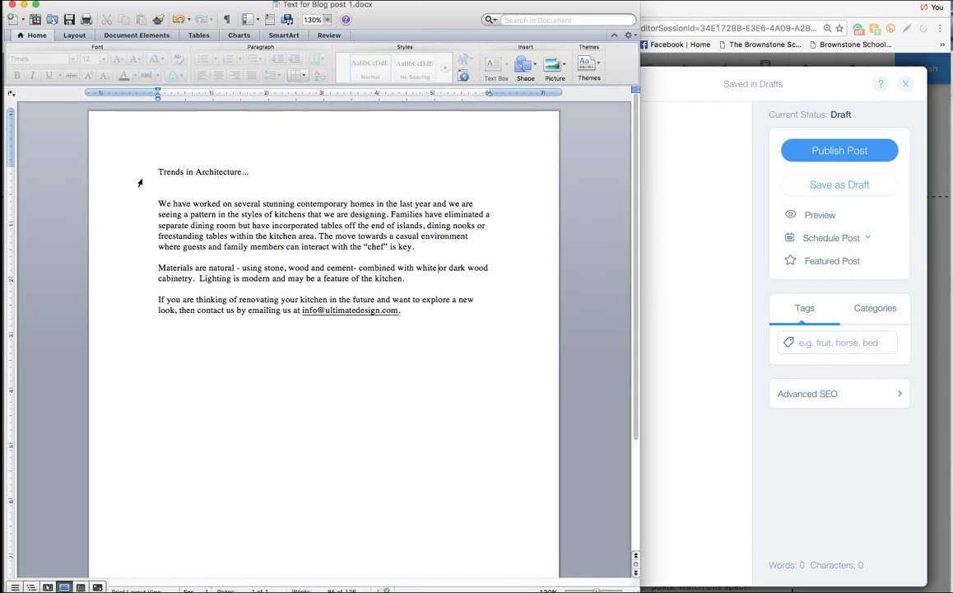
Copy the three paragraphs from the Word document and paste them into the post body
{"action": "left_click_drag", "start_coordinate": [158, 203], "coordinate": [414, 315]}
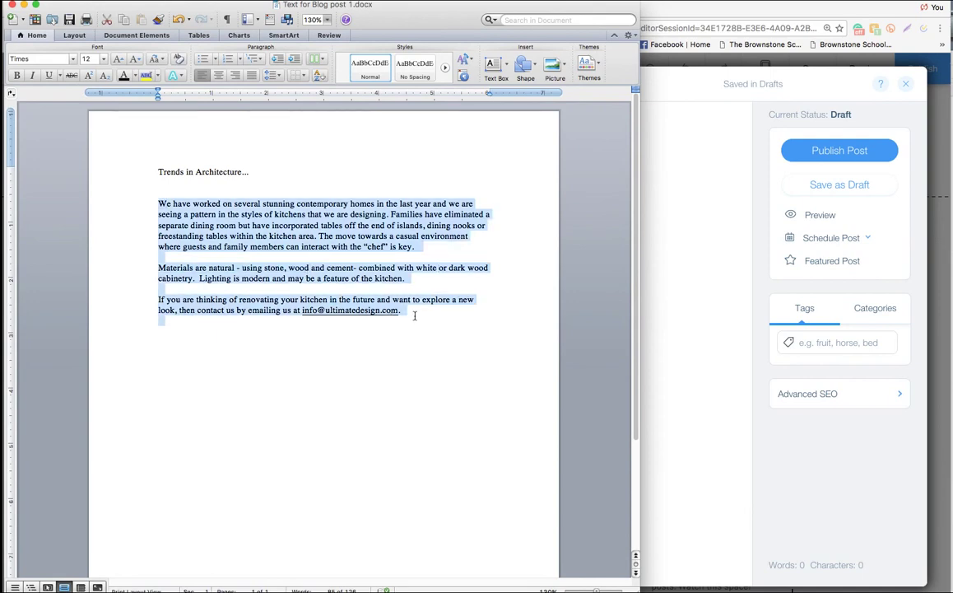
{"action": "key", "text": "super+c"}
{"action": "key", "text": "super+Tab"}
{"action": "key", "text": "super+v"}
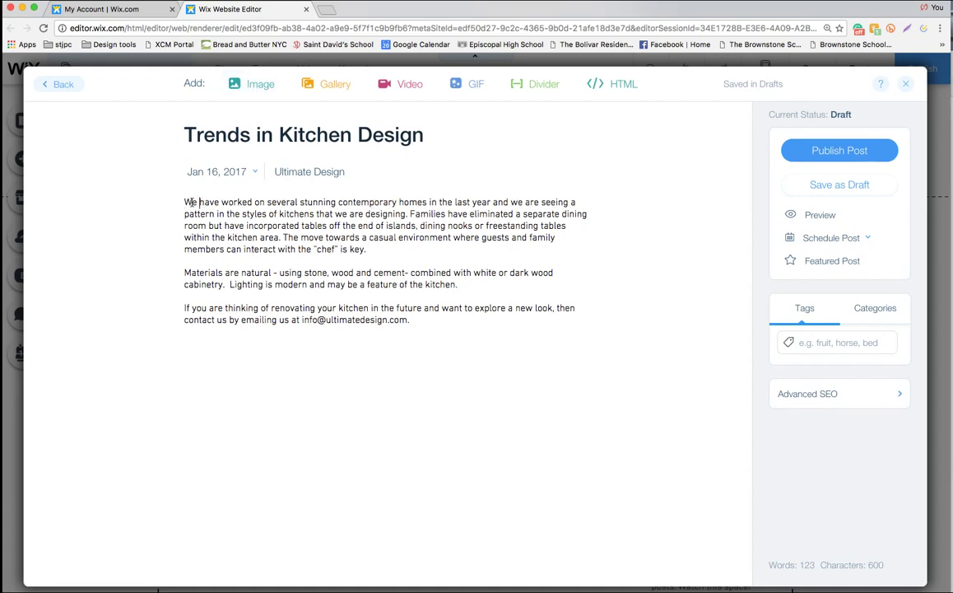
Start adding an image to the post, then cancel uploading one from the computer
{"action": "left_click", "coordinate": [256, 88]}
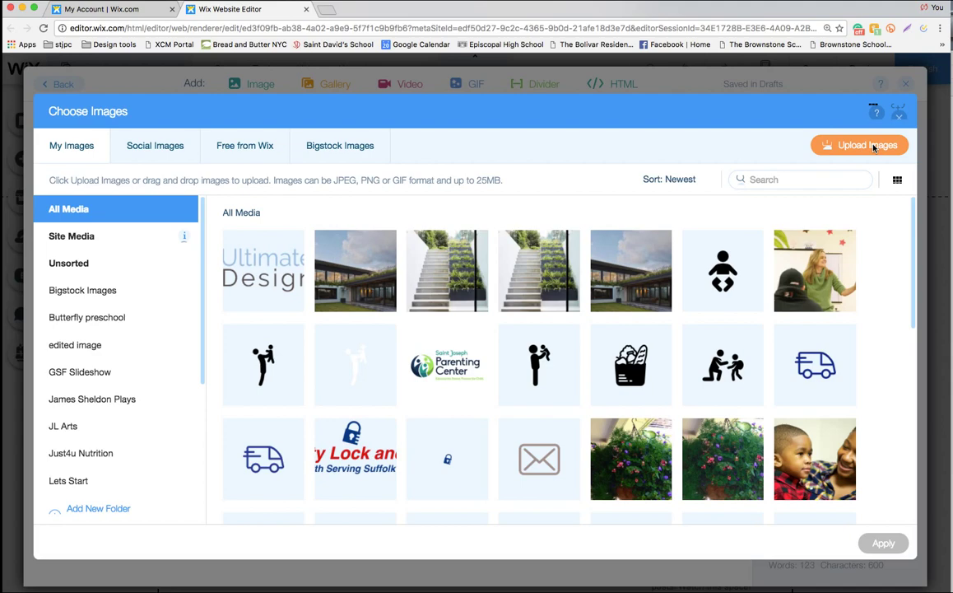
{"action": "left_click", "coordinate": [874, 148]}
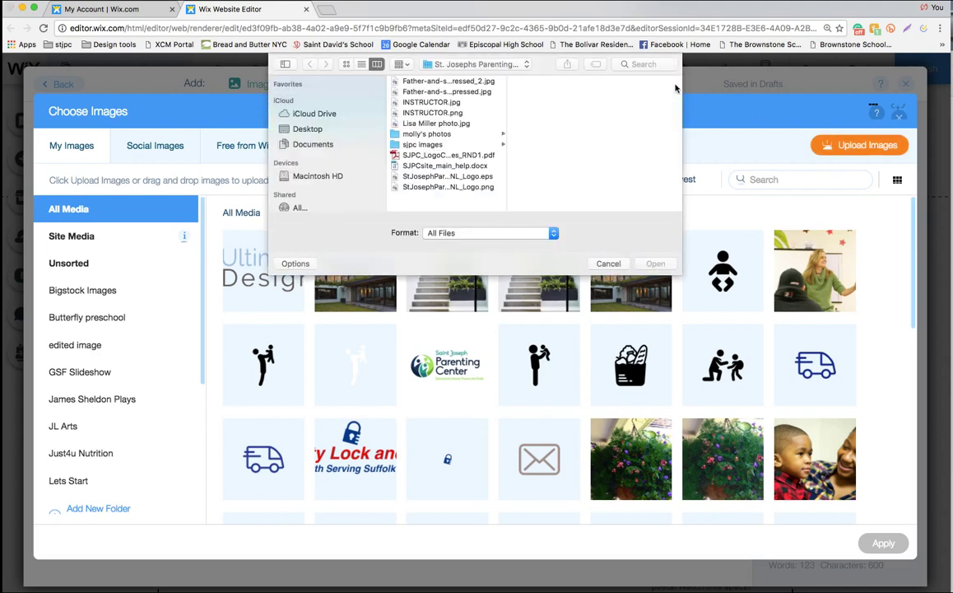
{"action": "left_click", "coordinate": [430, 65]}
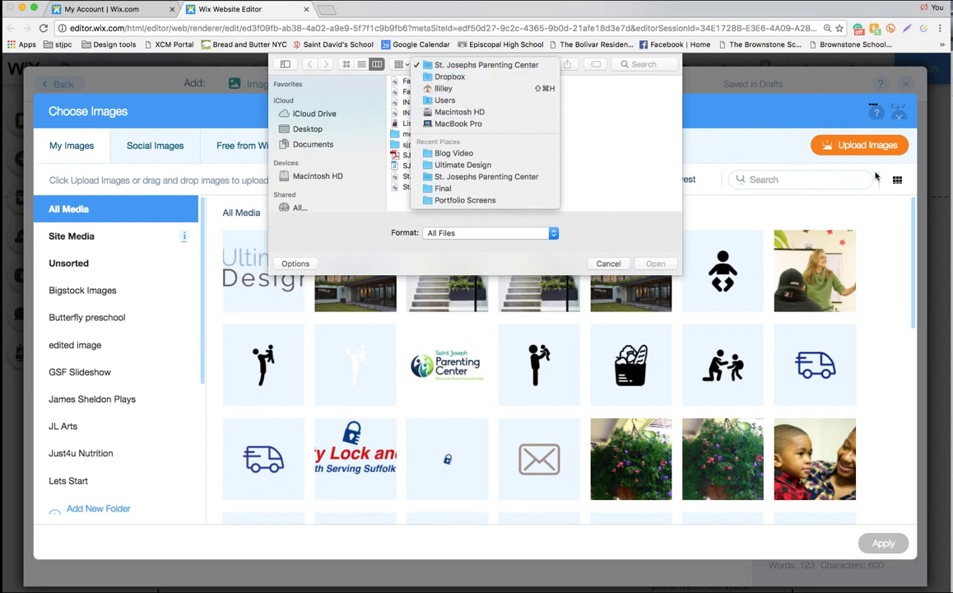
{"action": "left_click", "coordinate": [558, 242]}
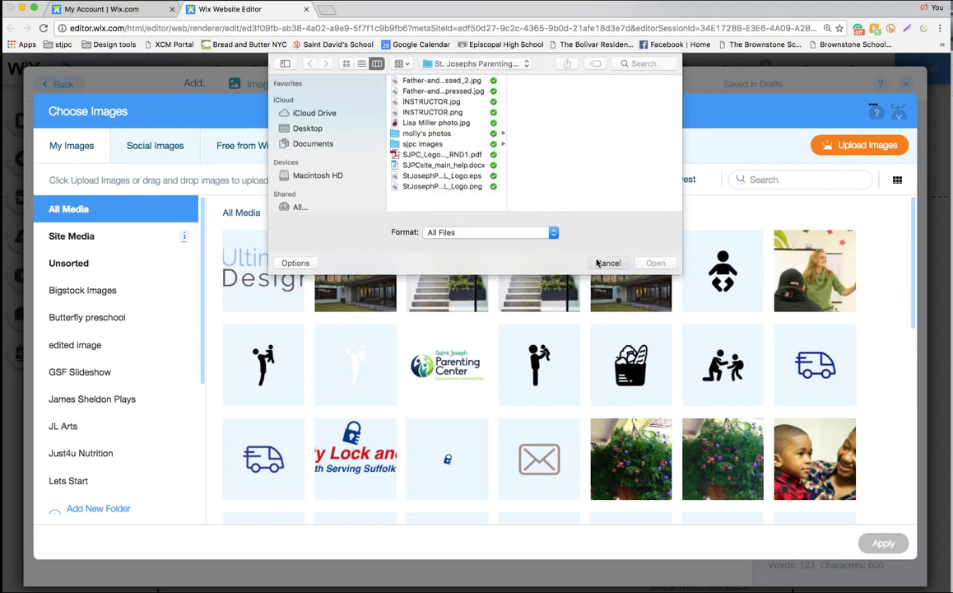
{"action": "left_click", "coordinate": [607, 263]}
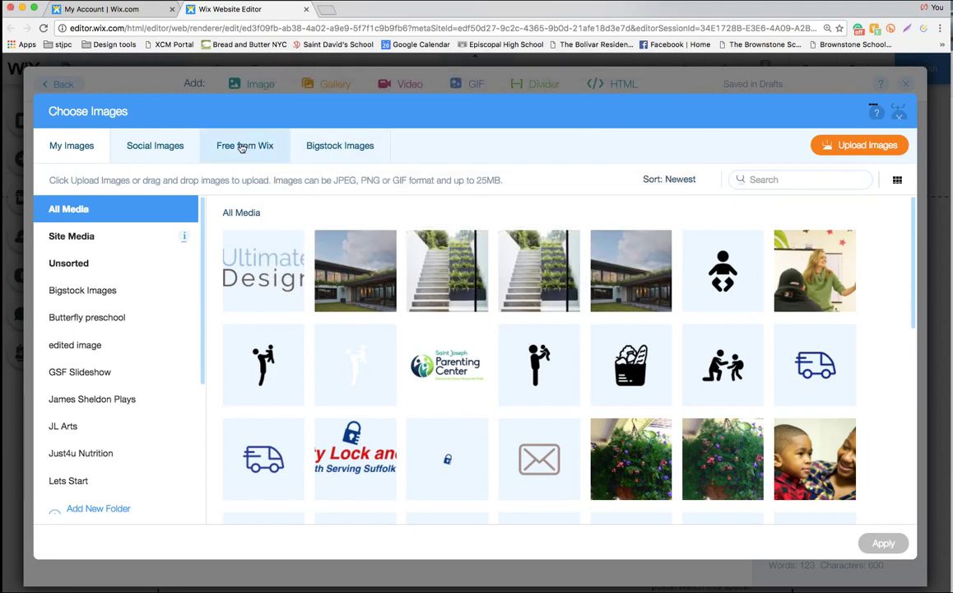
Search Wix's free pictures for 'kitchen' and insert the bright modern kitchen photo
{"action": "left_click", "coordinate": [242, 147]}
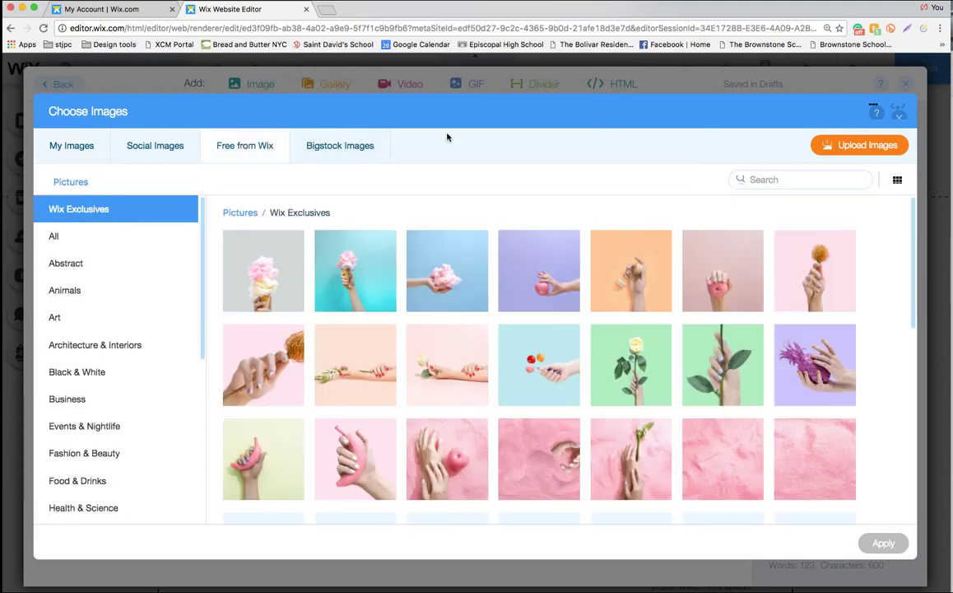
{"action": "left_click", "coordinate": [785, 178]}
{"action": "type", "text": "kitchen"}
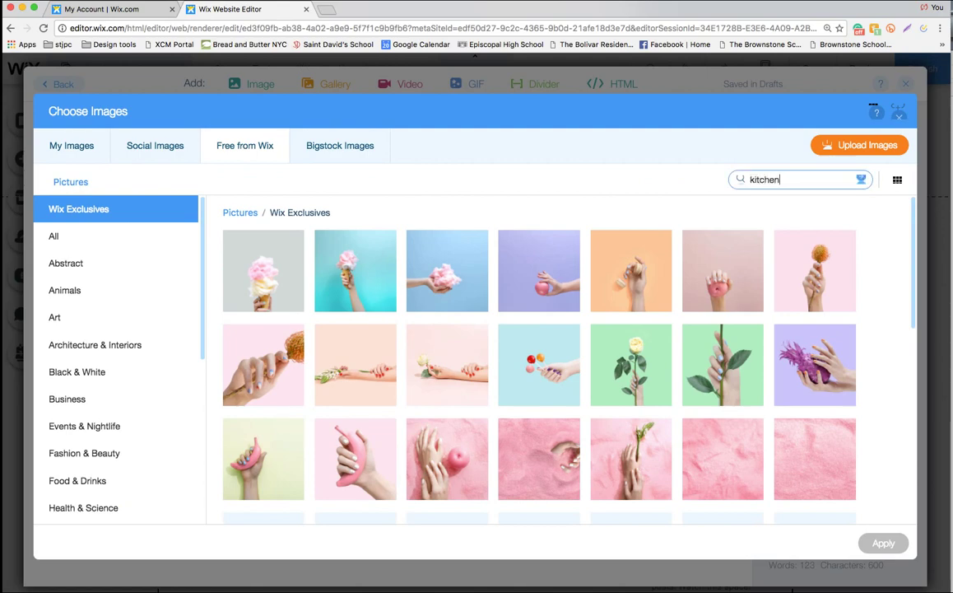
{"action": "key", "text": "Return"}
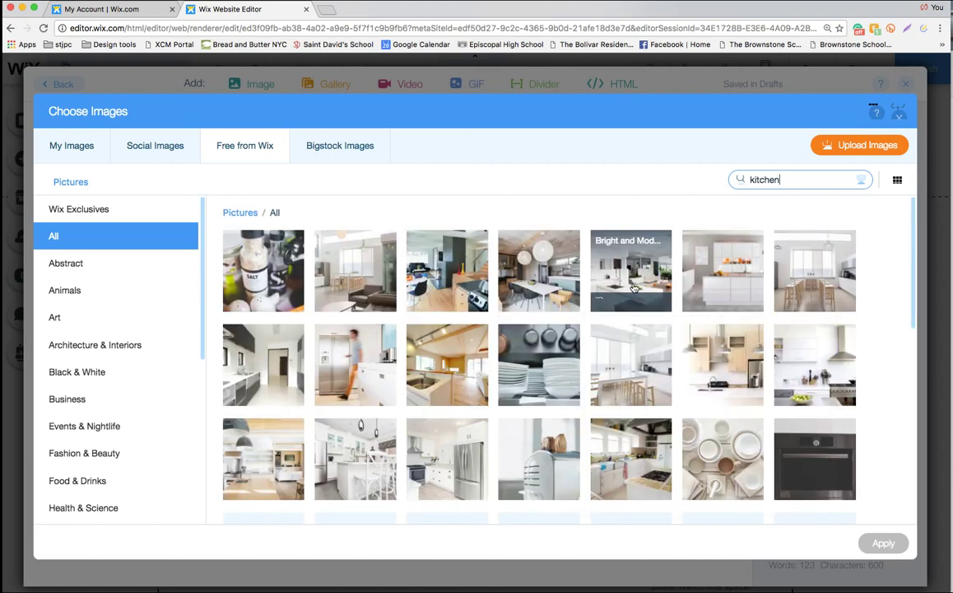
{"action": "left_click", "coordinate": [646, 290]}
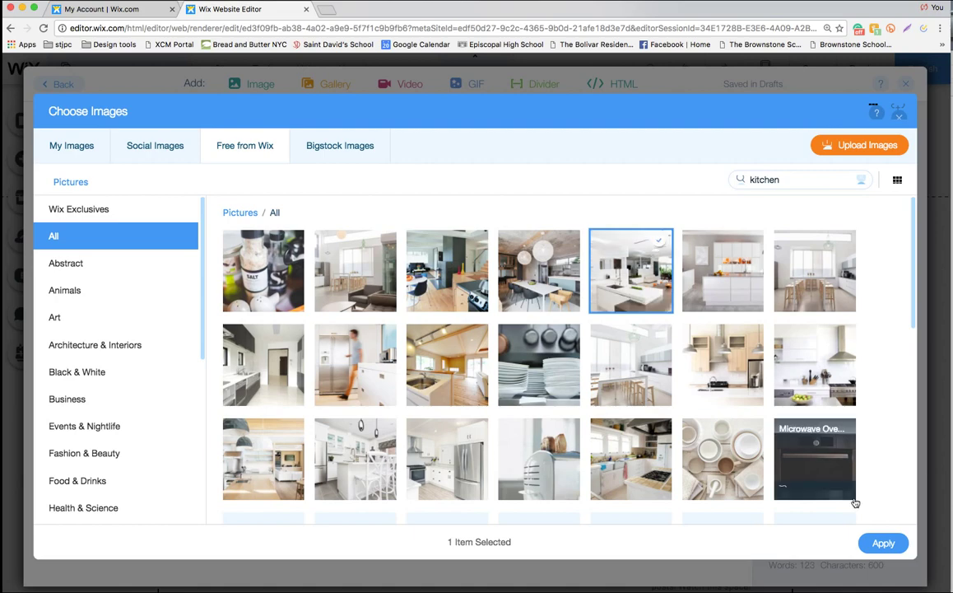
{"action": "left_click", "coordinate": [881, 543]}
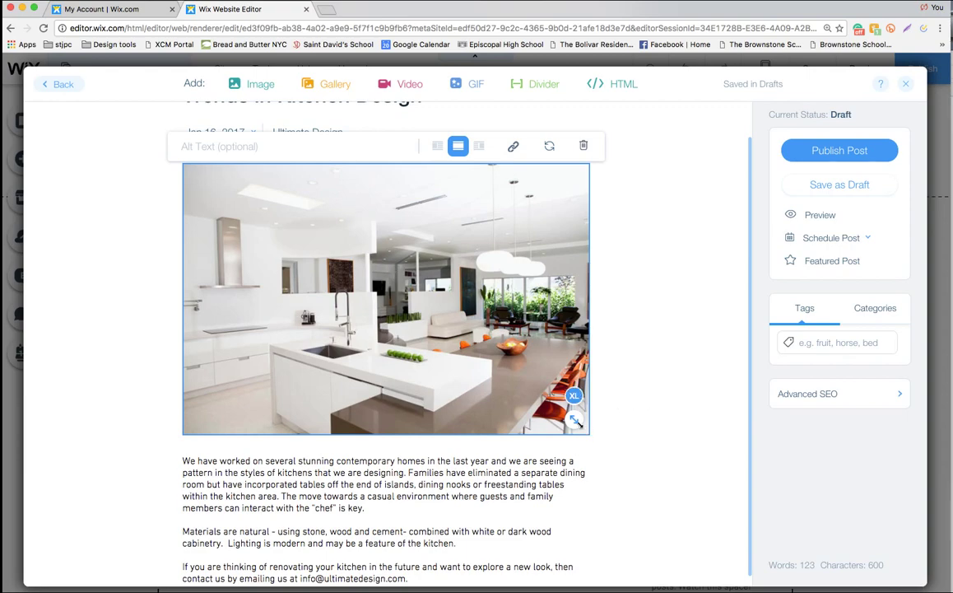
Resize the kitchen photo from XL to L
{"action": "mouse_move", "coordinate": [574, 398]}
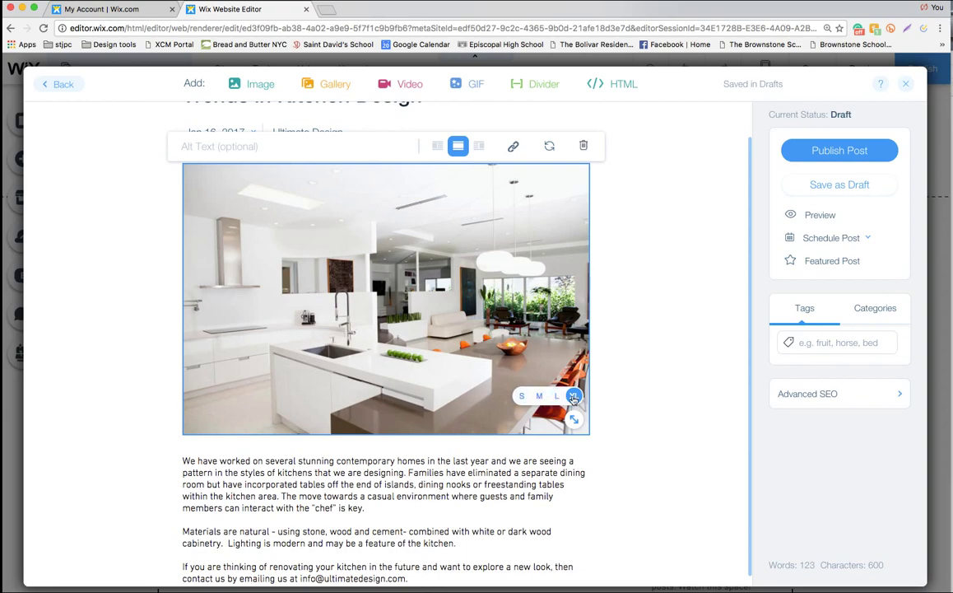
{"action": "left_click", "coordinate": [556, 396]}
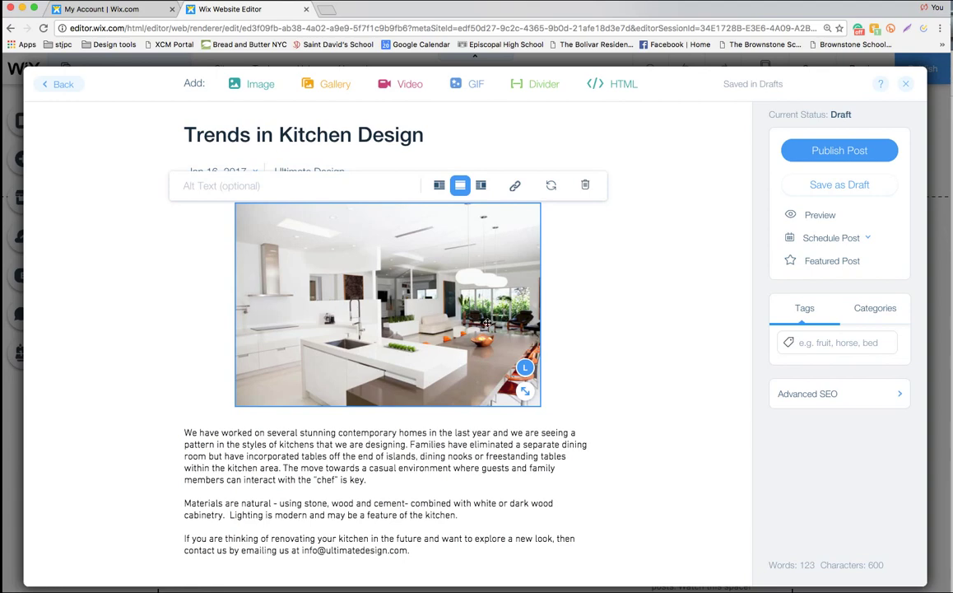
{"action": "left_click", "coordinate": [196, 188]}
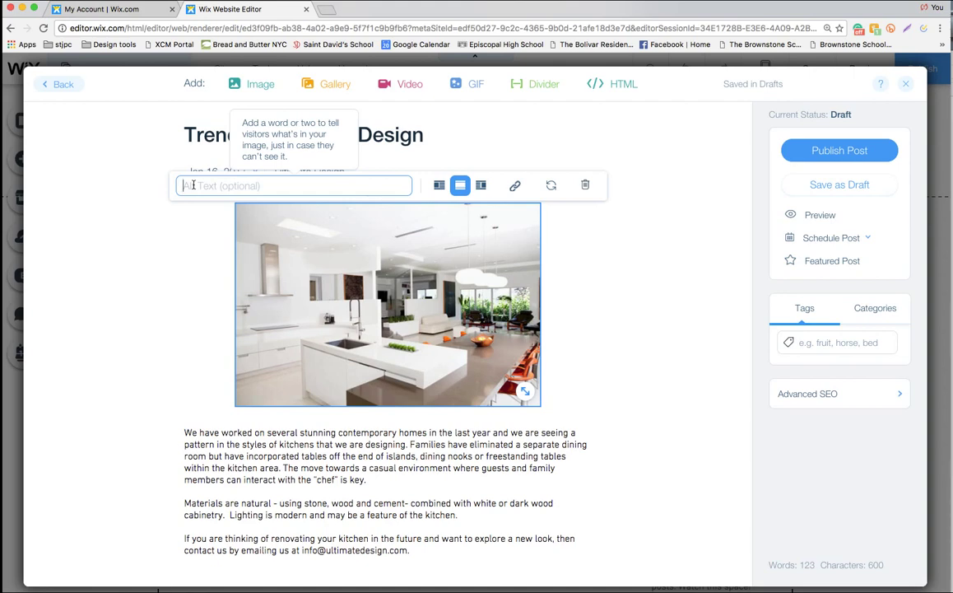
Give the photo alt text 'Ultimate Design Kitchen Portland' and add a blank line before 'Materials'
{"action": "type", "text": "Ultimate "}
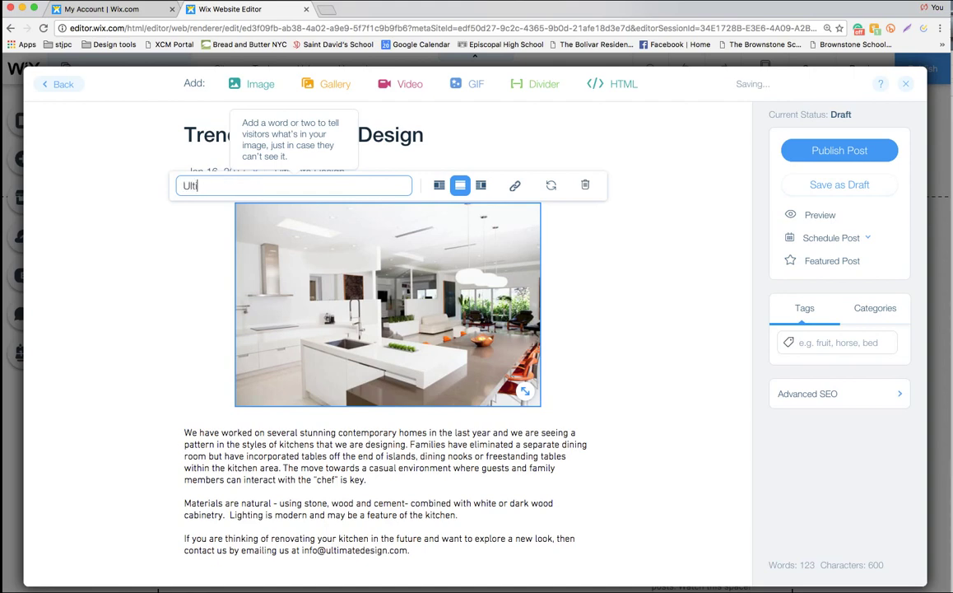
{"action": "type", "text": "Design Kitche"}
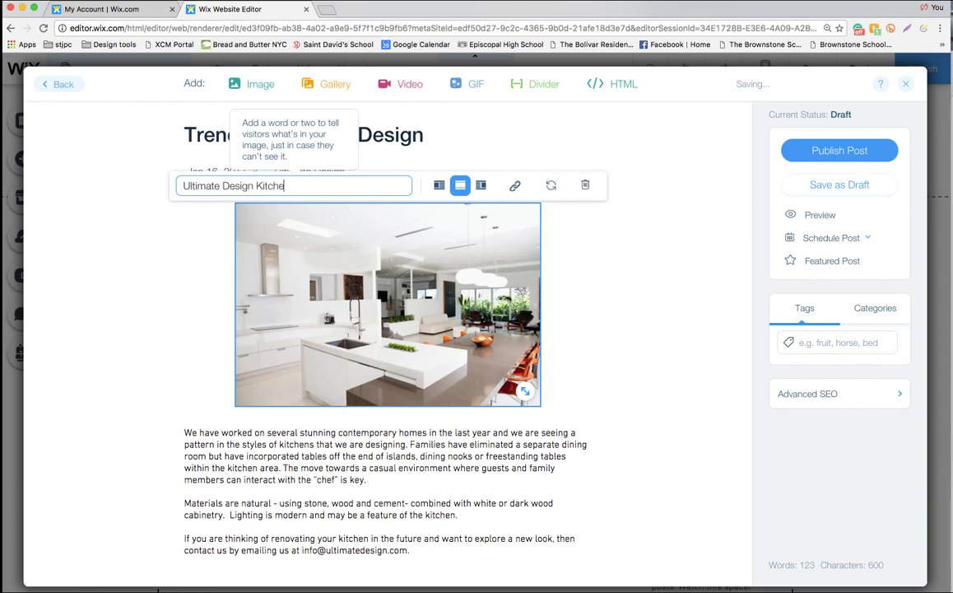
{"action": "type", "text": "n Portland"}
{"action": "left_click", "coordinate": [600, 240]}
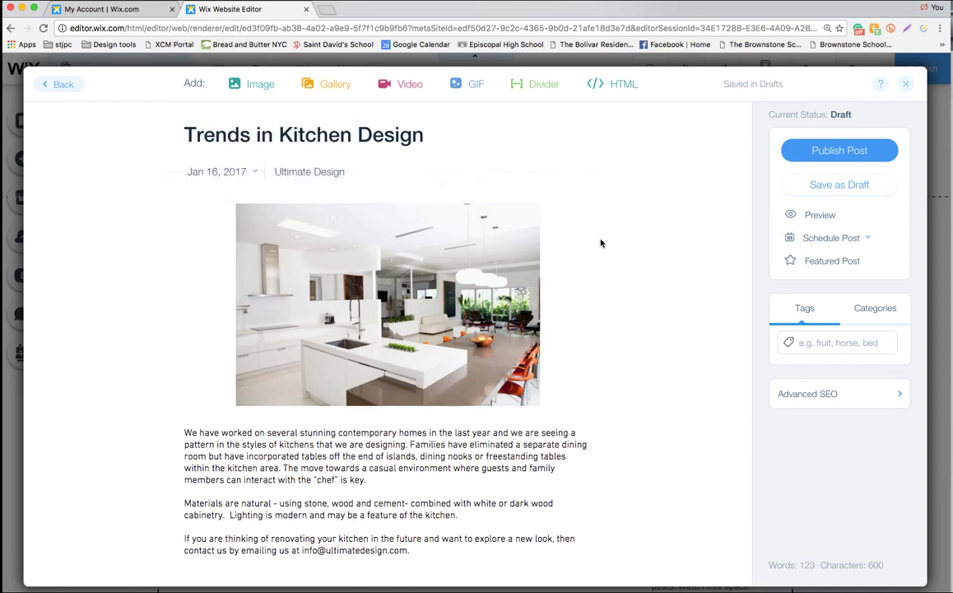
{"action": "left_click", "coordinate": [184, 503]}
{"action": "key", "text": "Return"}
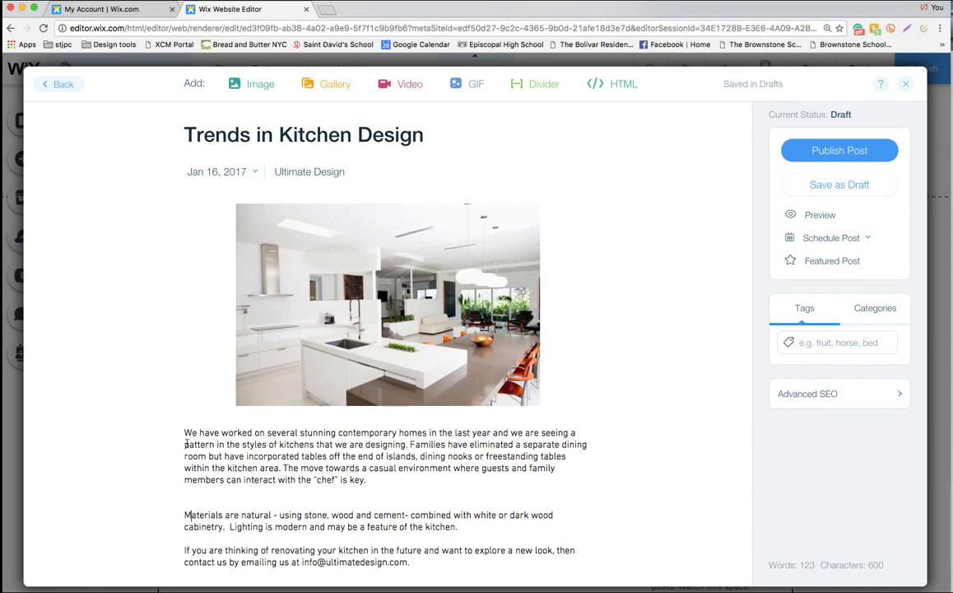
Format the word 'pattern' in the first paragraph at 16px with bold turned off
{"action": "left_click_drag", "start_coordinate": [185, 444], "coordinate": [216, 444]}
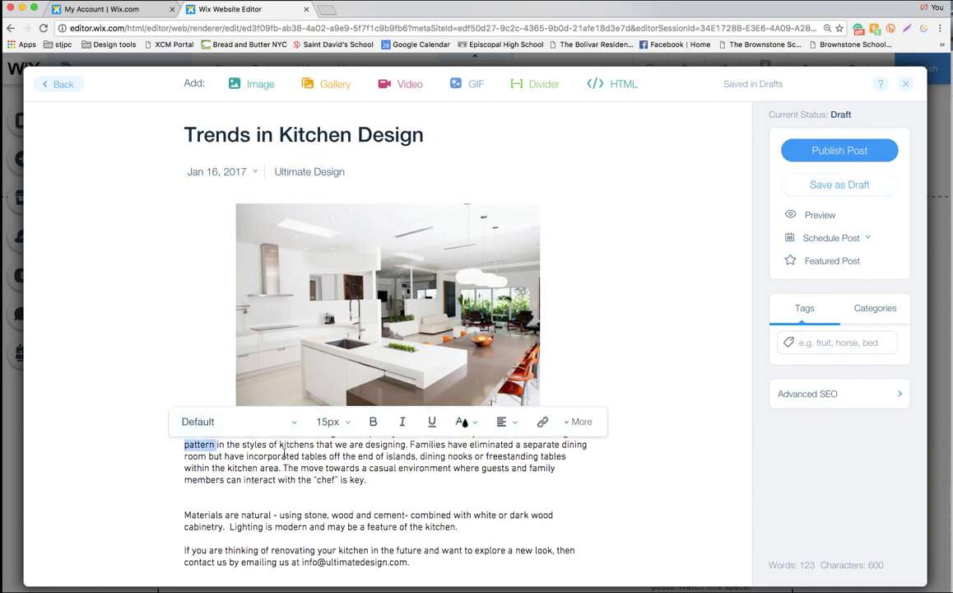
{"action": "left_click", "coordinate": [247, 420]}
{"action": "type", "text": "Arial"}
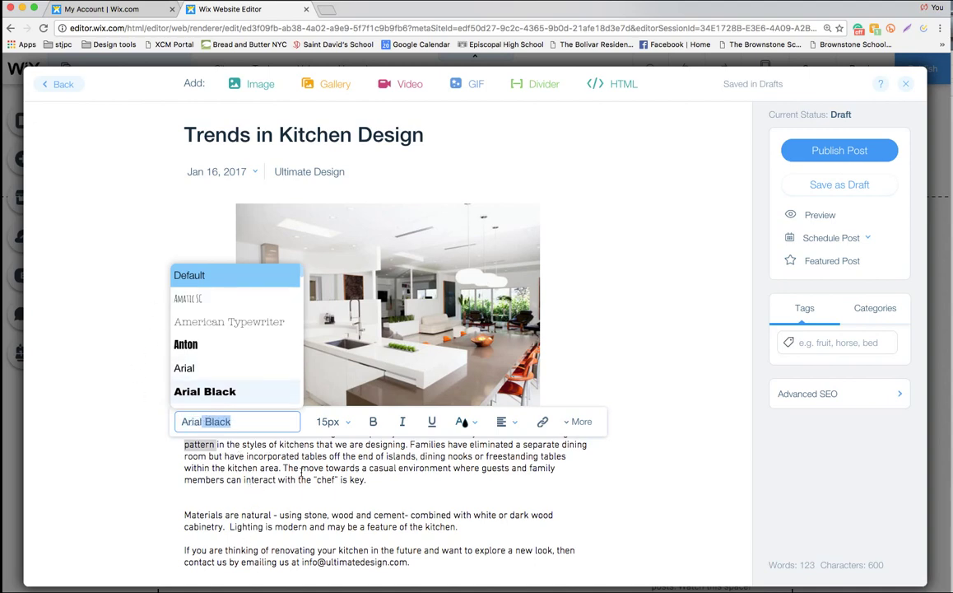
{"action": "left_click", "coordinate": [347, 424]}
{"action": "left_click_drag", "start_coordinate": [334, 384], "coordinate": [328, 401]}
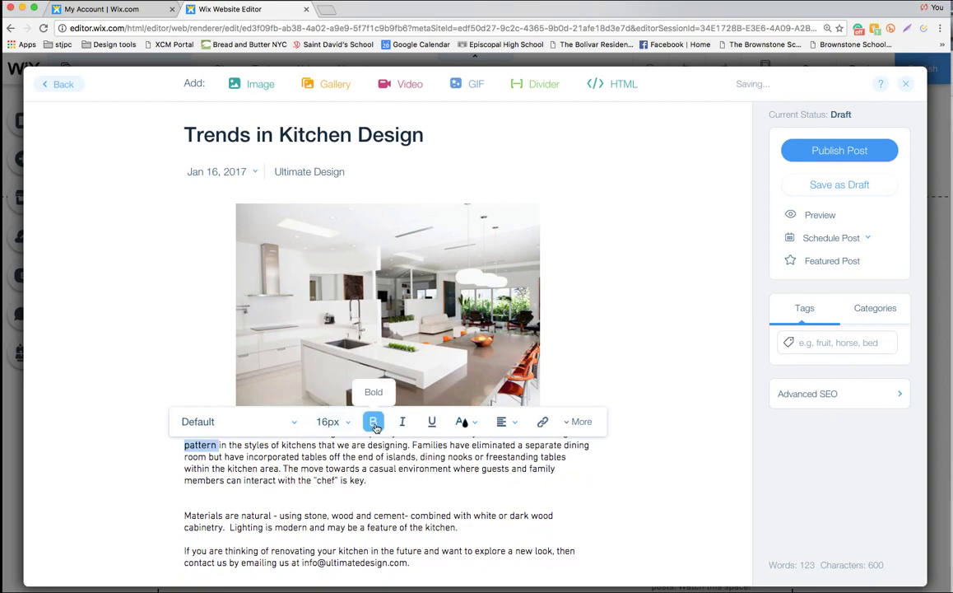
{"action": "left_click", "coordinate": [374, 423]}
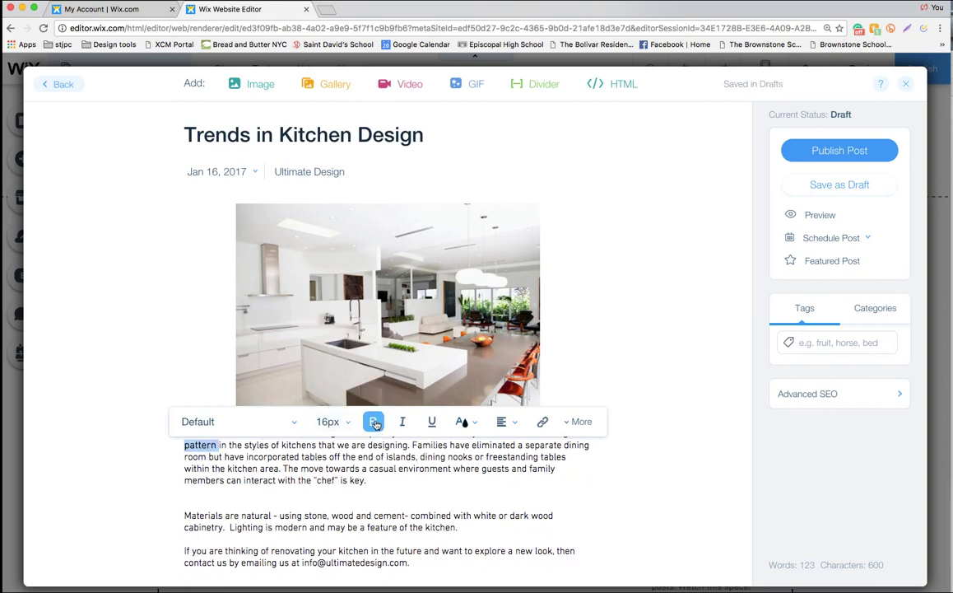
{"action": "left_click", "coordinate": [427, 459]}
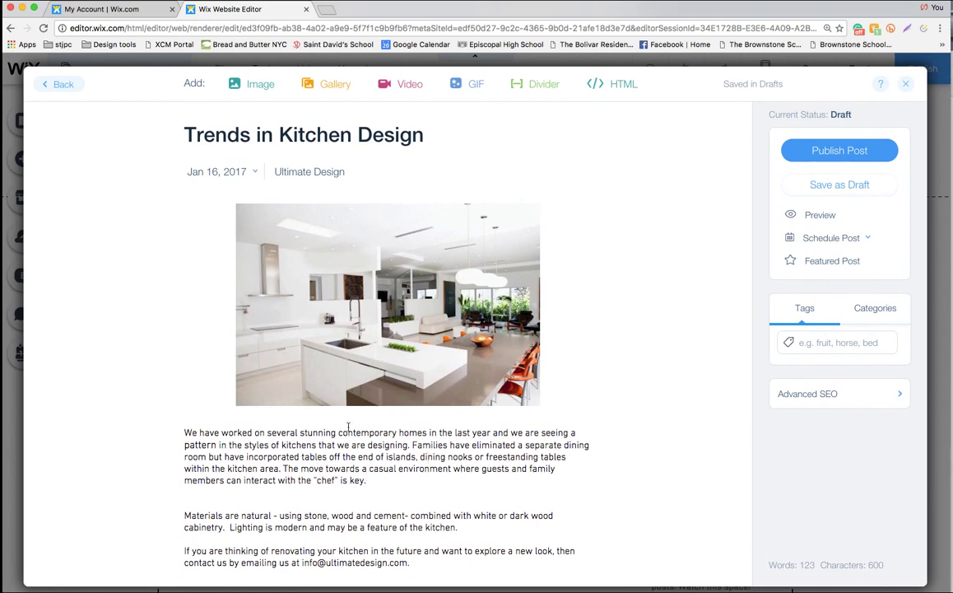
{"action": "left_click", "coordinate": [367, 478]}
Search free Wix images for 'kitchen' and insert the dark-cabinet Commercial Kitchen photo below the first paragraph
{"action": "left_click", "coordinate": [235, 82]}
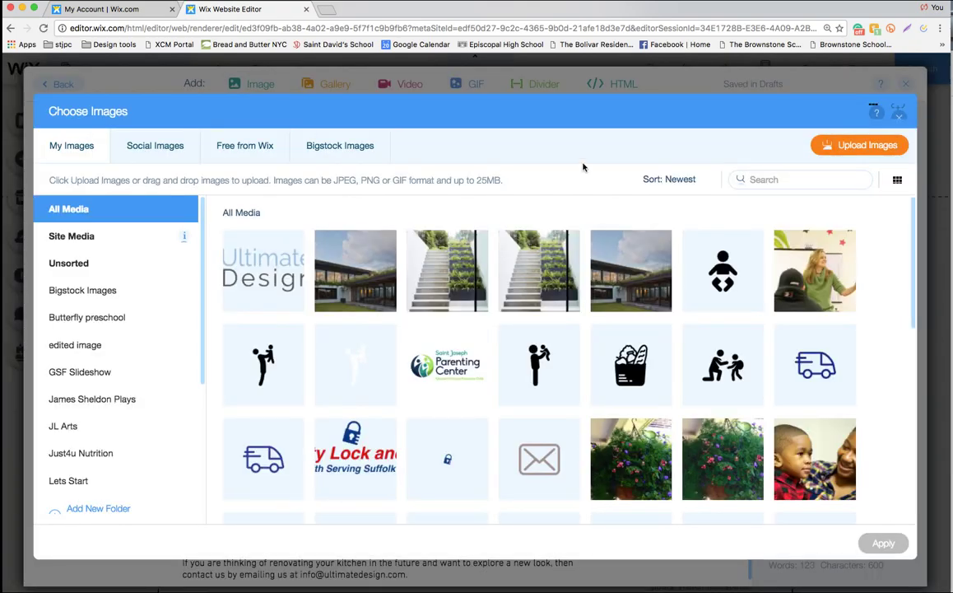
{"action": "left_click", "coordinate": [227, 151]}
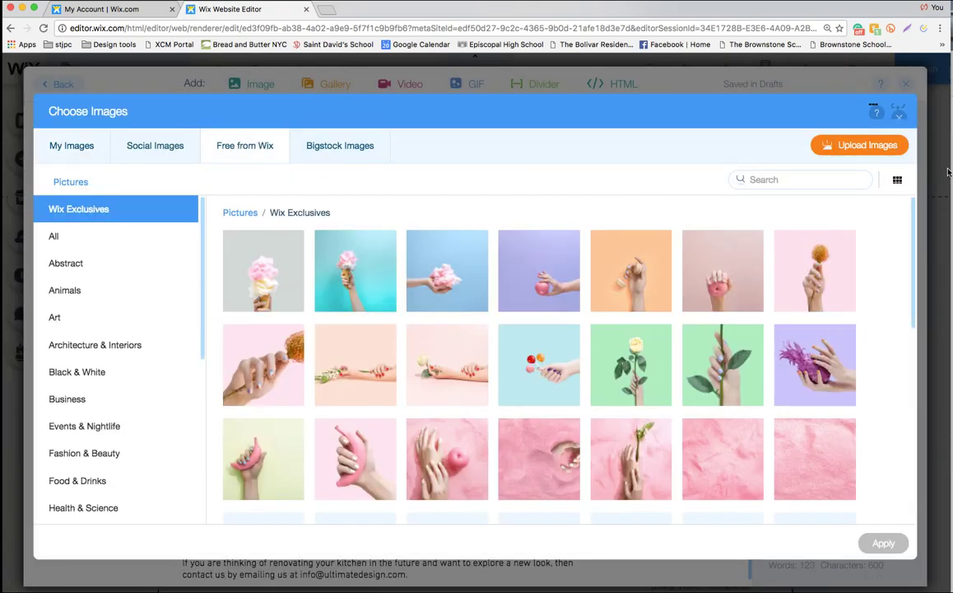
{"action": "left_click", "coordinate": [795, 180]}
{"action": "type", "text": "kitchen"}
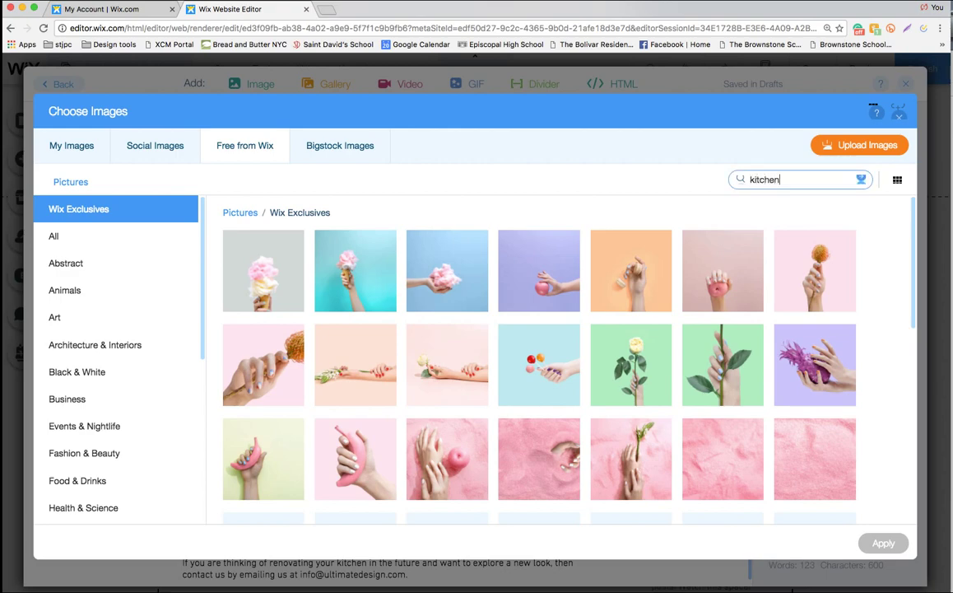
{"action": "key", "text": "Return"}
{"action": "left_click", "coordinate": [231, 326]}
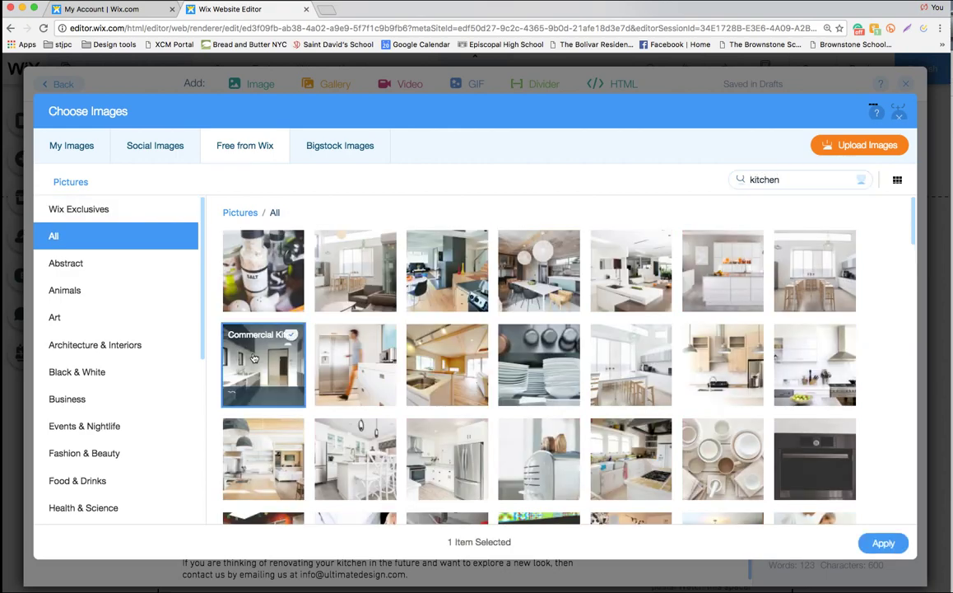
{"action": "left_click", "coordinate": [883, 543]}
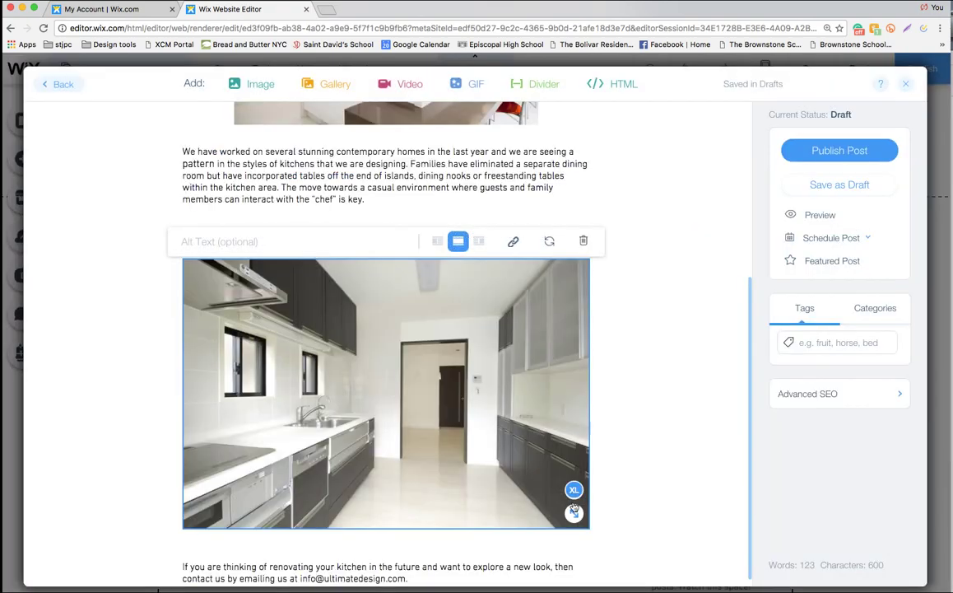
Shrink the new kitchen photo and float it right, then left-align the top photo
{"action": "left_click", "coordinate": [556, 489]}
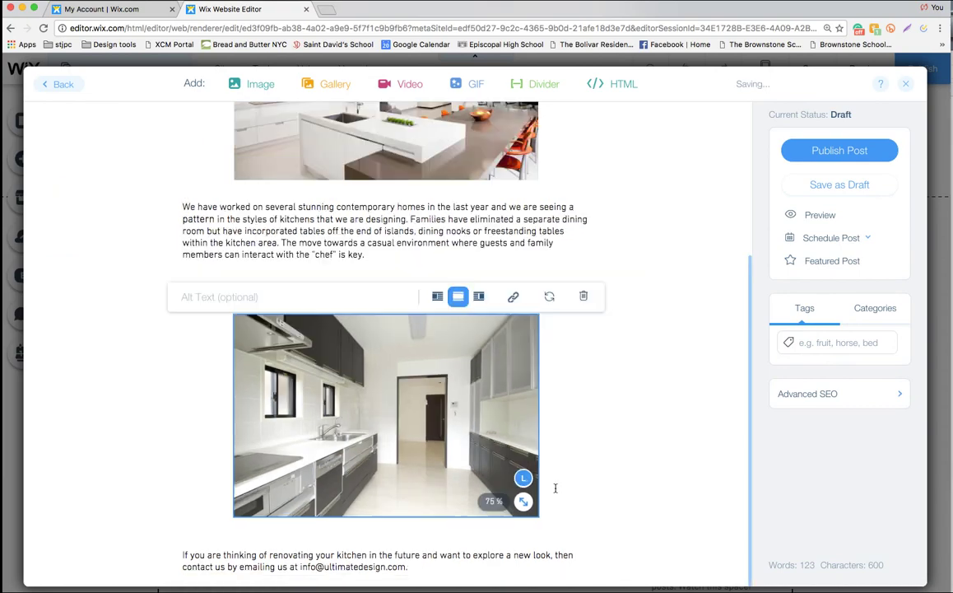
{"action": "left_click", "coordinate": [479, 296]}
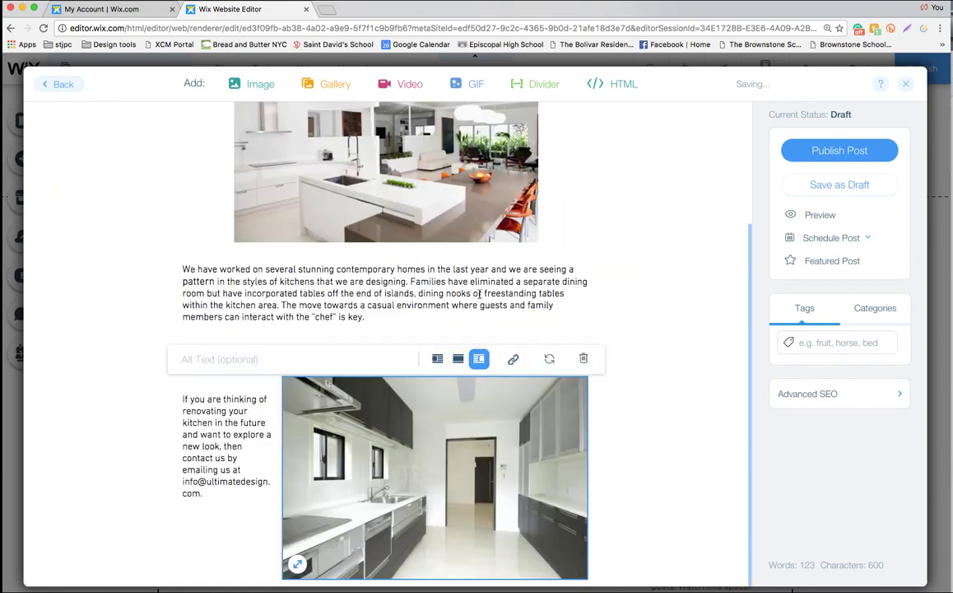
{"action": "left_click", "coordinate": [465, 179]}
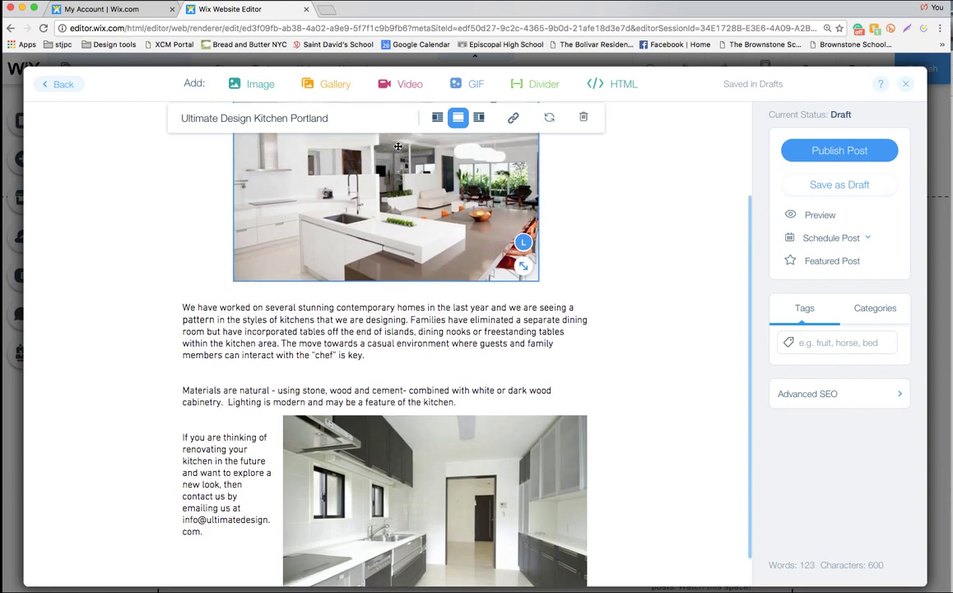
{"action": "left_click", "coordinate": [437, 136]}
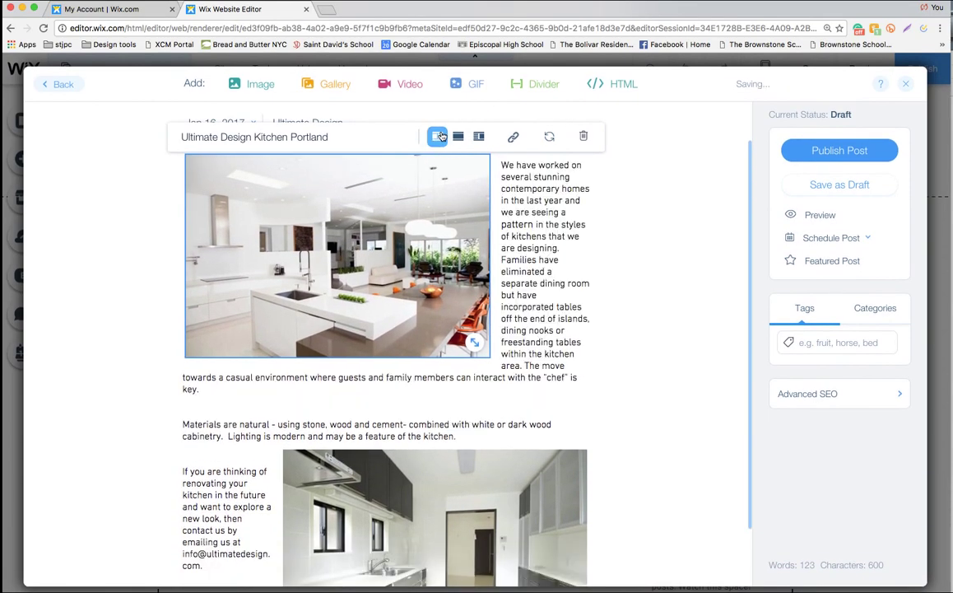
Push the first paragraph below the top photo with a line break
{"action": "scroll", "coordinate": [418, 326], "scroll_direction": "down", "scroll_amount": 1}
{"action": "scroll", "coordinate": [432, 328], "scroll_direction": "up", "scroll_amount": 2}
{"action": "left_click", "coordinate": [501, 214]}
{"action": "key", "text": "Return"}
{"action": "key", "text": "Return"}
{"action": "key", "text": "Return"}
{"action": "key", "text": "Return"}
{"action": "key", "text": "Return"}
{"action": "key", "text": "Return"}
{"action": "key", "text": "Return"}
{"action": "key", "text": "Return"}
{"action": "key", "text": "Return"}
{"action": "key", "text": "Return"}
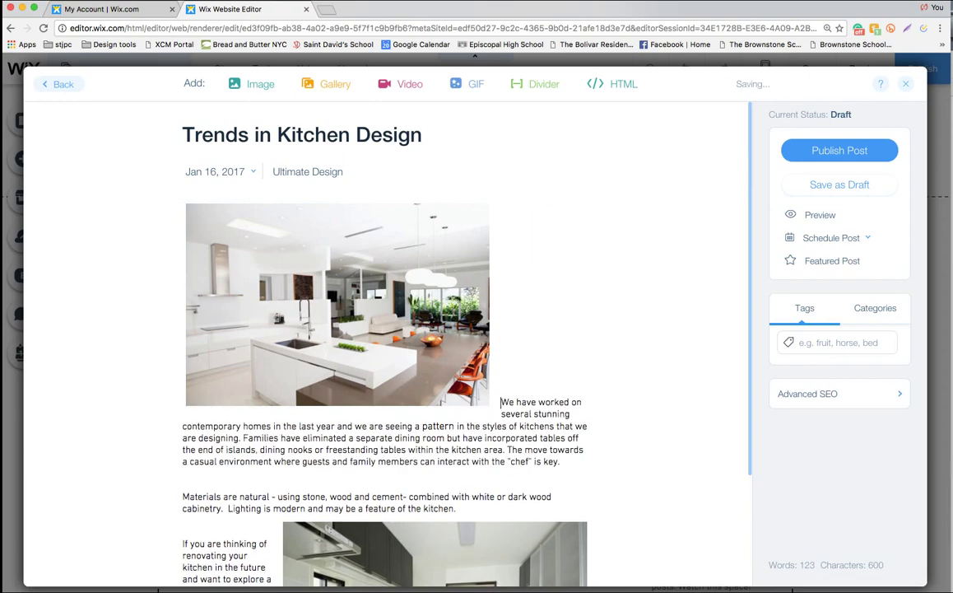
Shrink the second kitchen photo to a smaller size and select the contact e-mail text
{"action": "scroll", "coordinate": [502, 212], "scroll_direction": "down", "scroll_amount": 1}
{"action": "scroll", "coordinate": [502, 212], "scroll_direction": "down", "scroll_amount": 2}
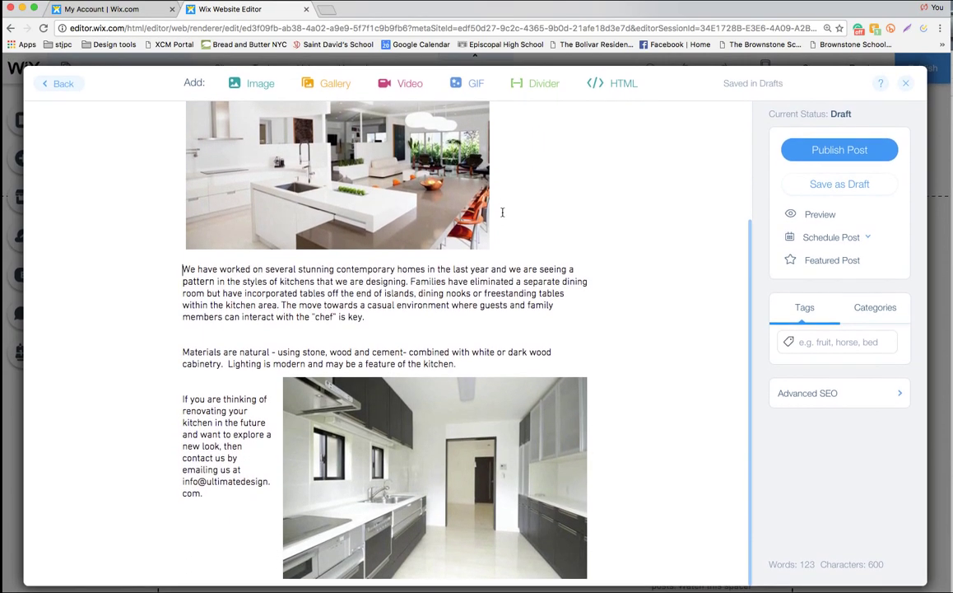
{"action": "left_click", "coordinate": [571, 553]}
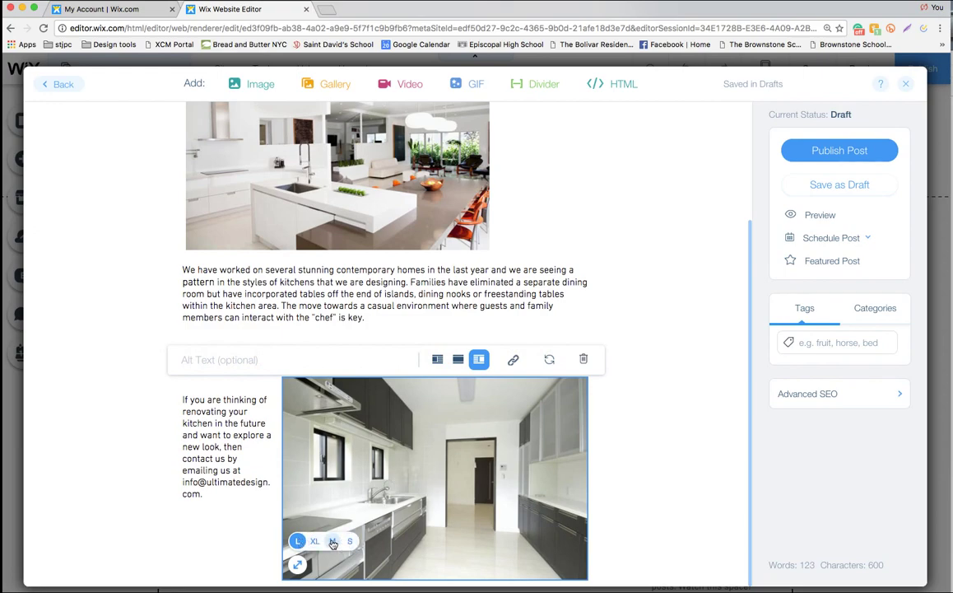
{"action": "left_click", "coordinate": [316, 540]}
{"action": "left_click", "coordinate": [653, 423]}
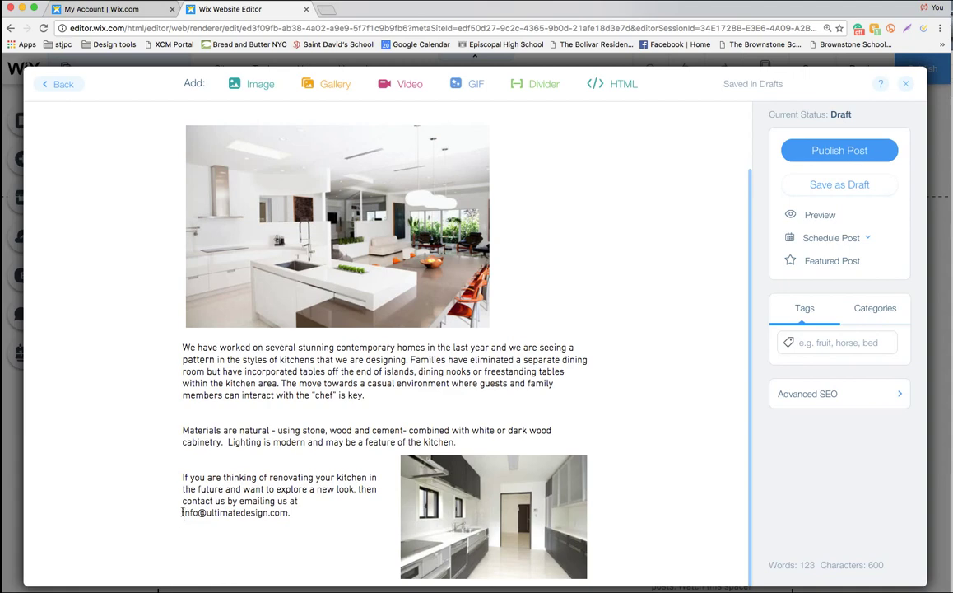
{"action": "left_click_drag", "start_coordinate": [182, 512], "coordinate": [288, 515]}
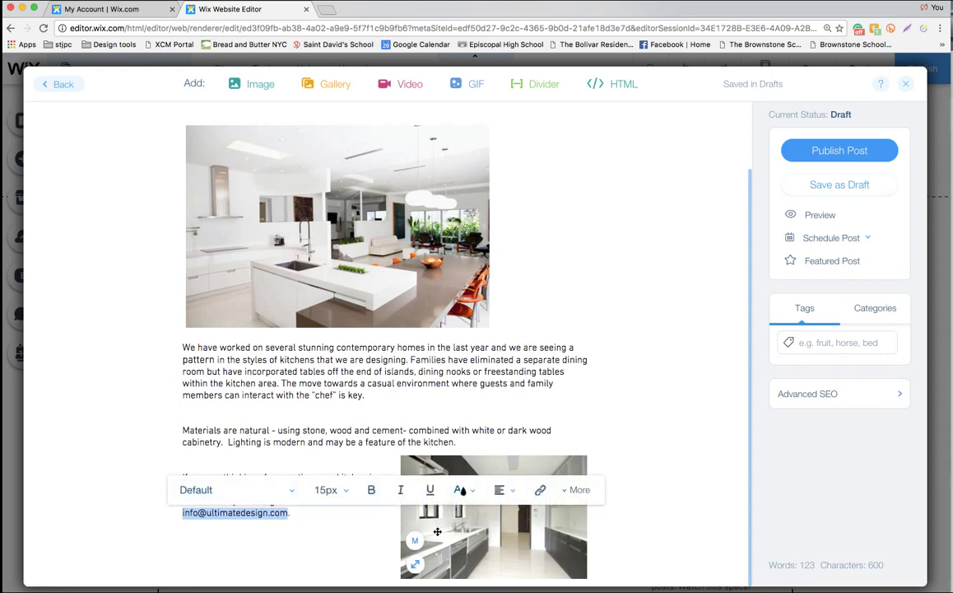
Link the closing paragraph's contact e-mail text as an Email link to the suggested address
{"action": "left_click", "coordinate": [542, 490]}
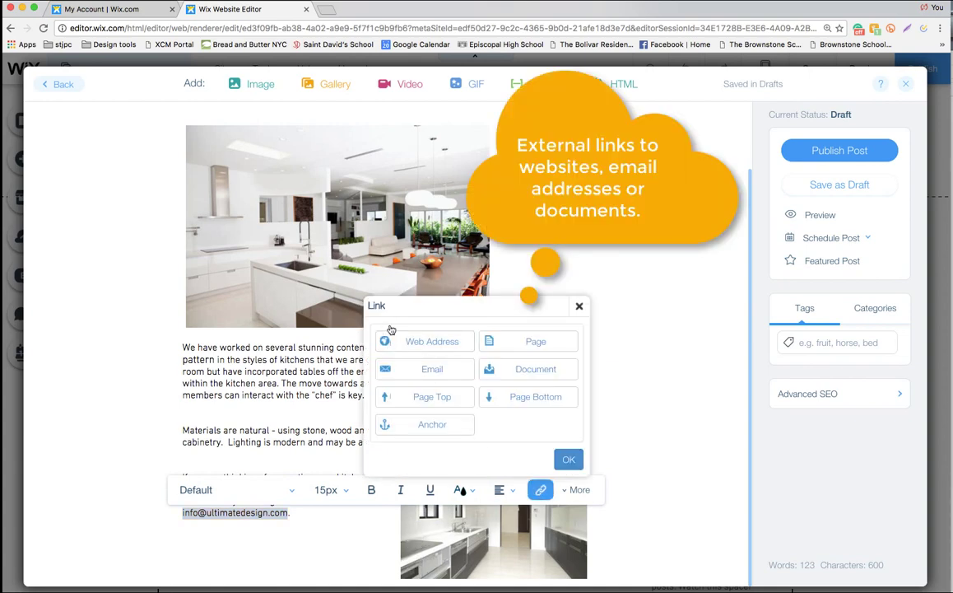
{"action": "left_click", "coordinate": [402, 374]}
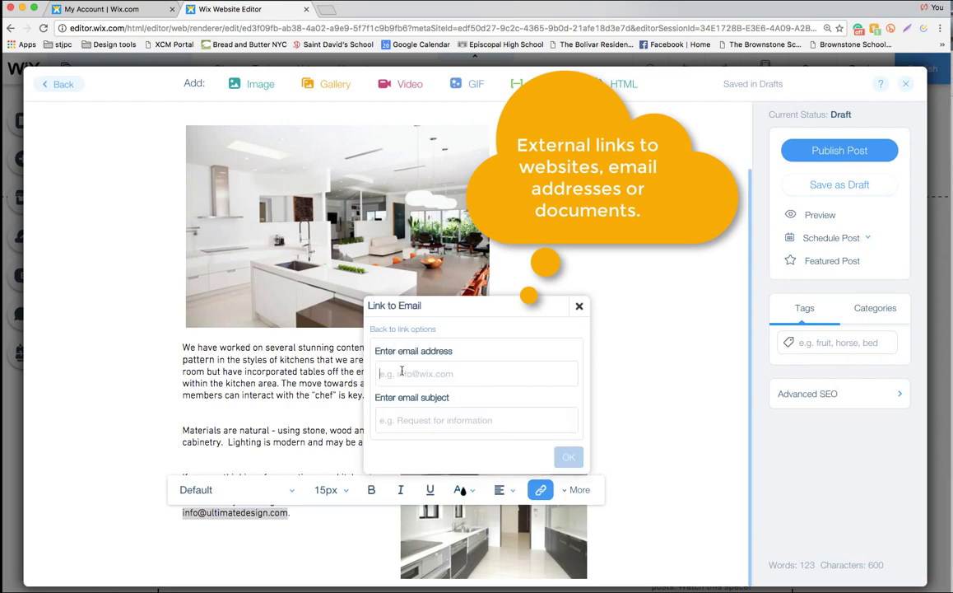
{"action": "left_click", "coordinate": [400, 374]}
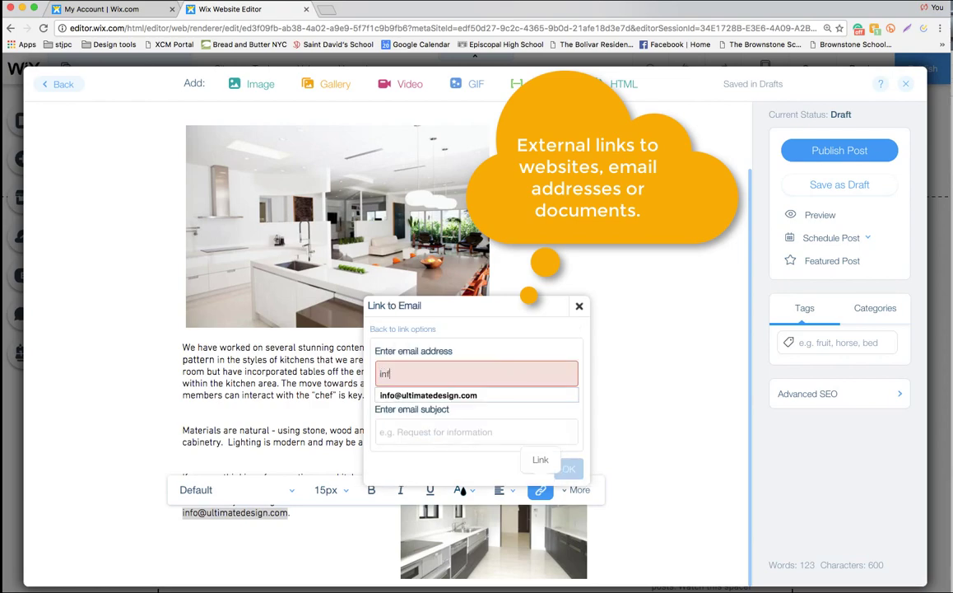
{"action": "left_click", "coordinate": [442, 395]}
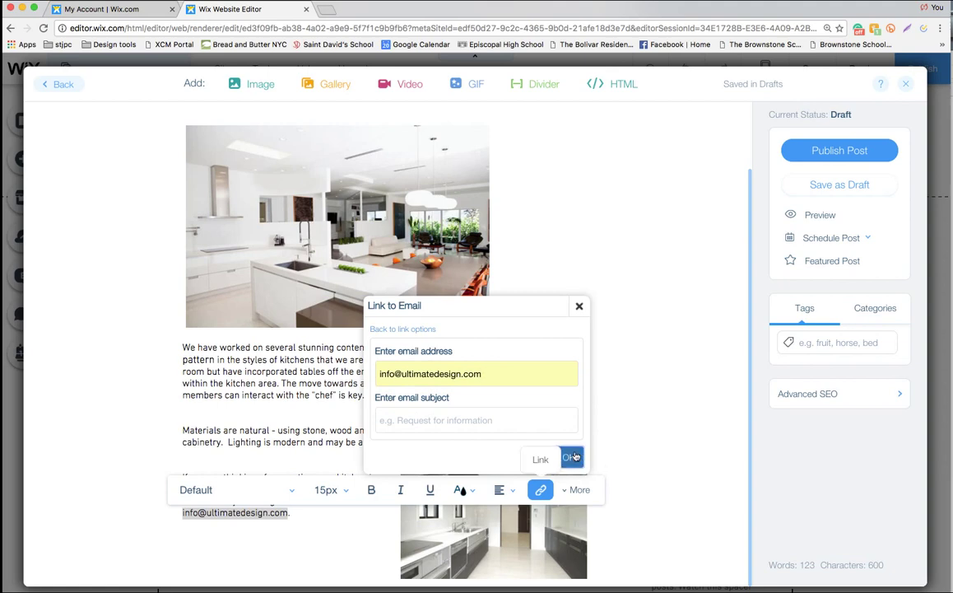
{"action": "left_click", "coordinate": [569, 458]}
{"action": "left_click", "coordinate": [628, 530]}
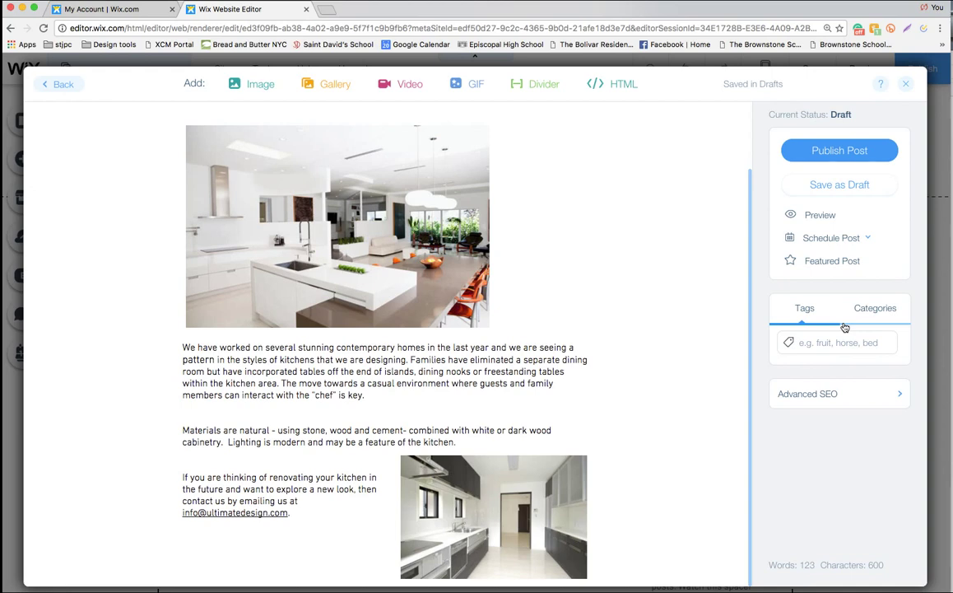
Create a new 'Kitchen' category and assign it to the post
{"action": "left_click", "coordinate": [881, 315]}
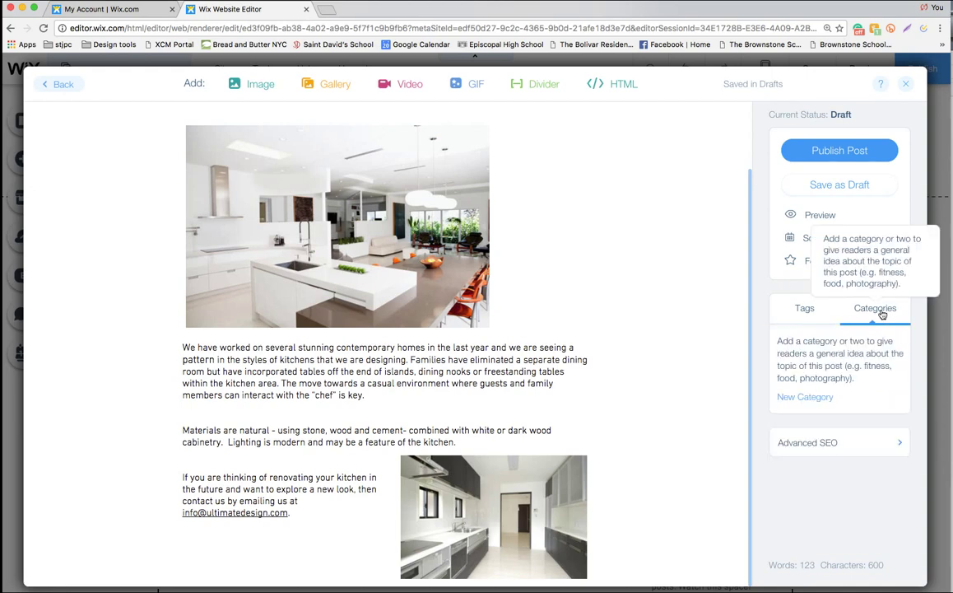
{"action": "left_click", "coordinate": [796, 397]}
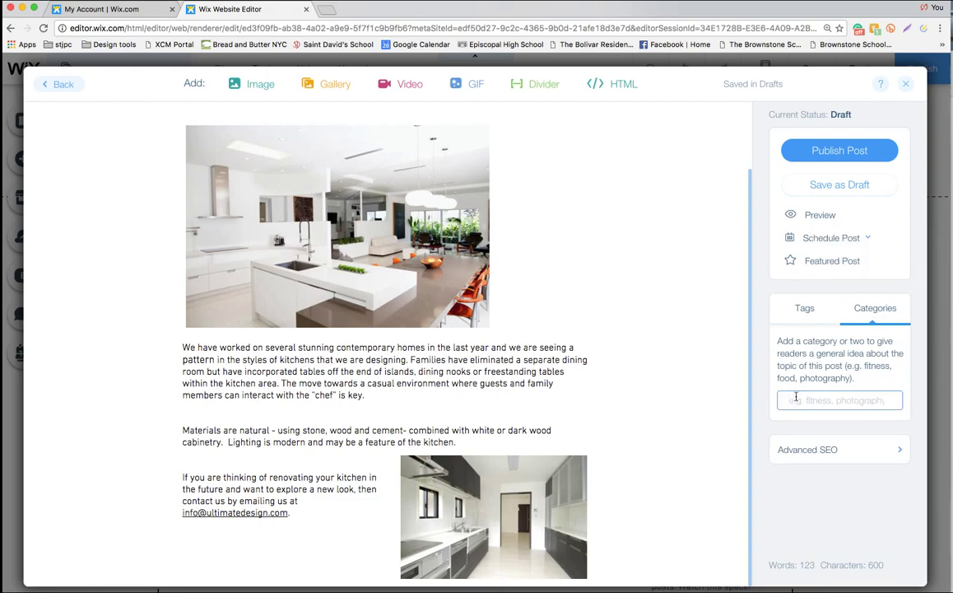
{"action": "type", "text": "Kitchen"}
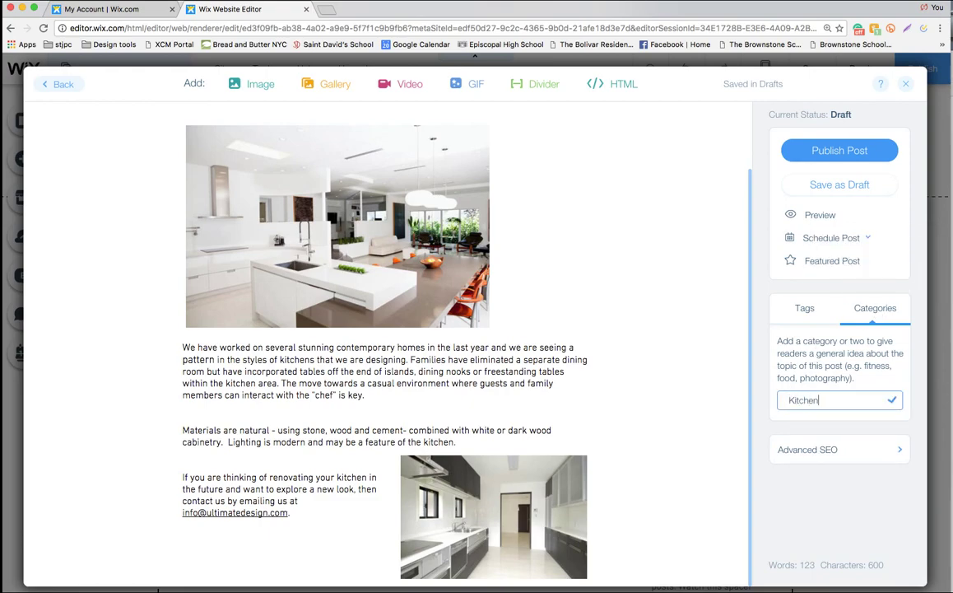
{"action": "left_click", "coordinate": [891, 400]}
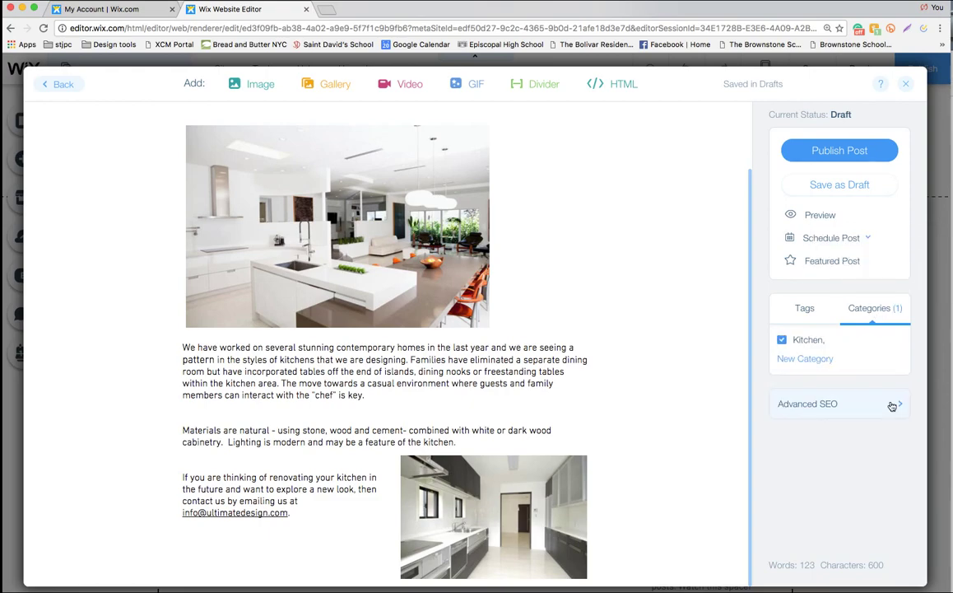
{"action": "left_click", "coordinate": [807, 309]}
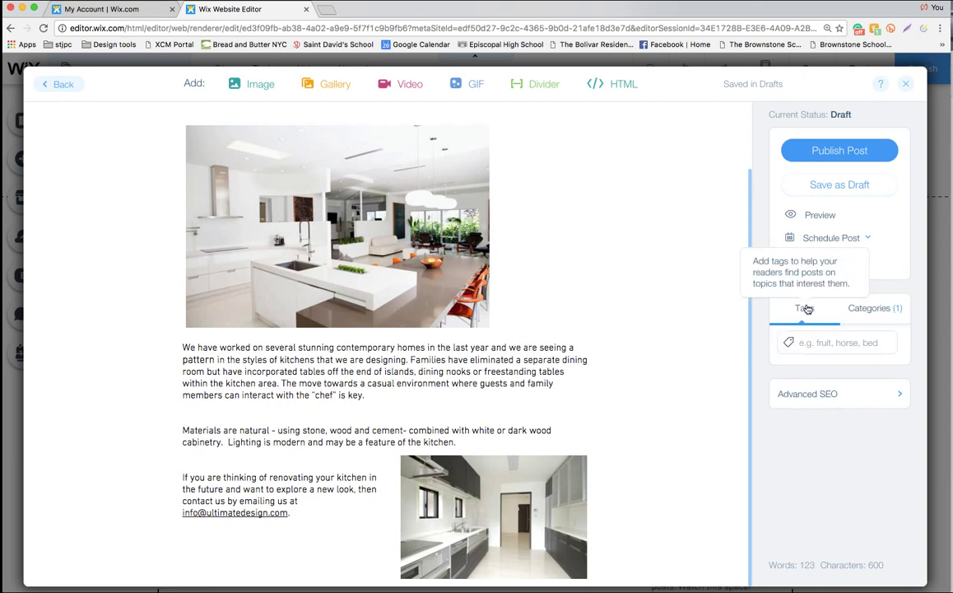
Tag the post with wood, stainless and lighting, then preview it
{"action": "left_click", "coordinate": [798, 344]}
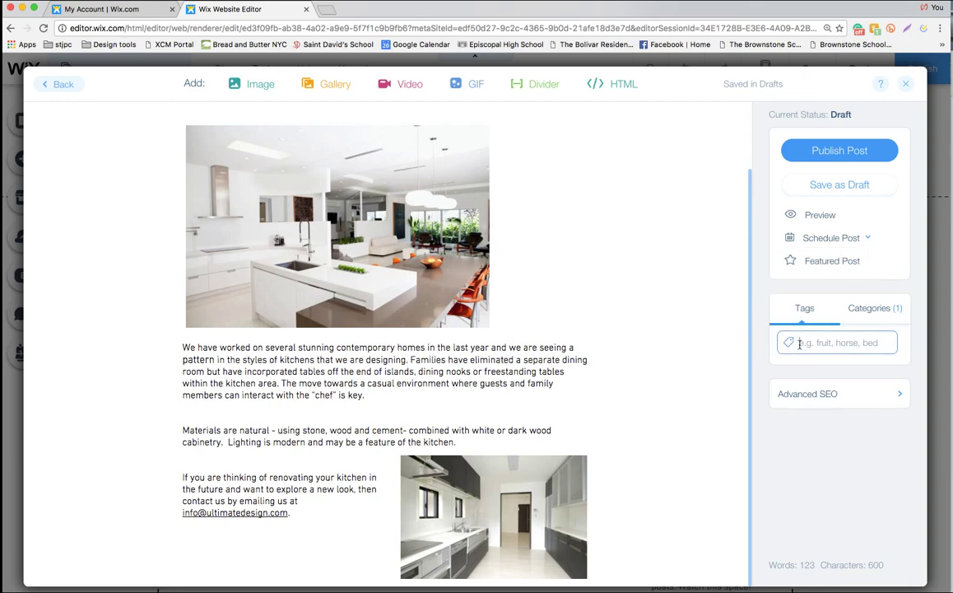
{"action": "type", "text": "wood"}
{"action": "key", "text": "Return"}
{"action": "type", "text": "s"}
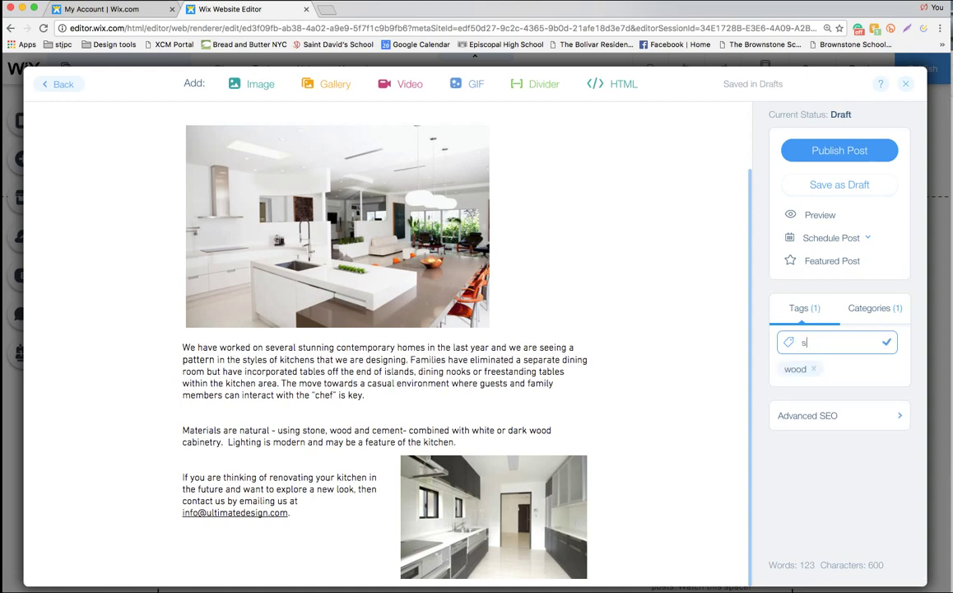
{"action": "type", "text": "tainless"}
{"action": "key", "text": "Return"}
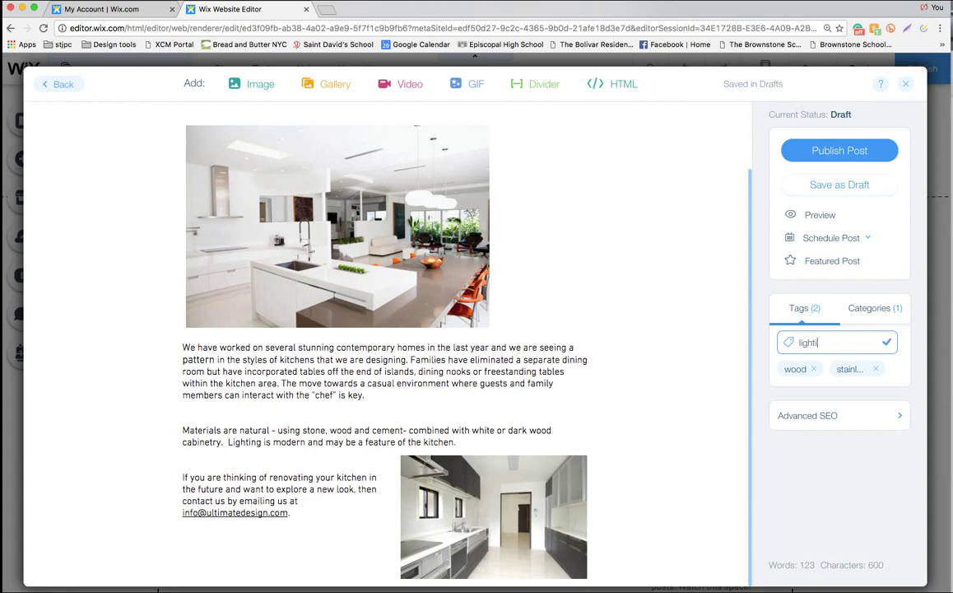
{"action": "key", "text": "Return"}
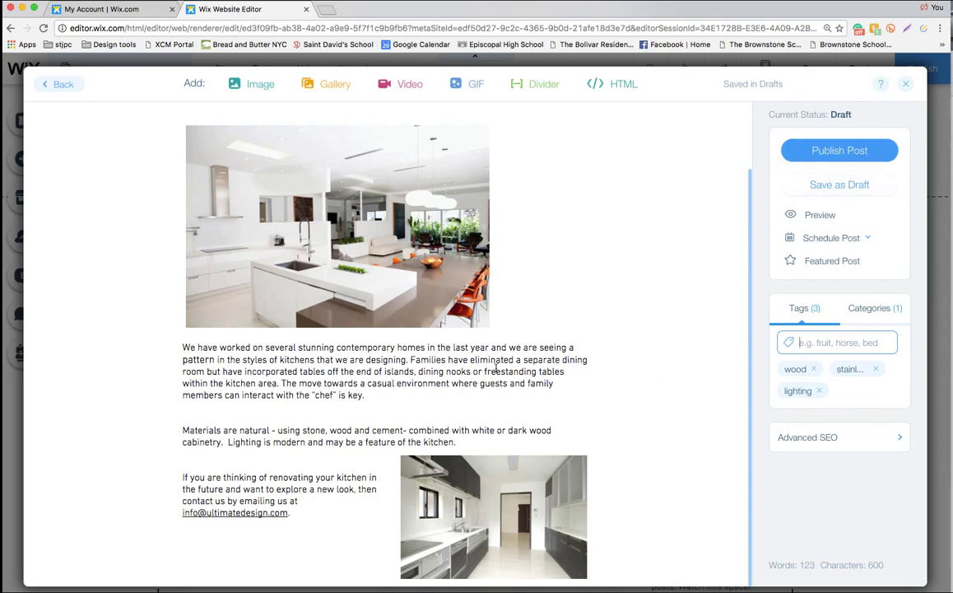
{"action": "scroll", "coordinate": [565, 148], "scroll_direction": "up", "scroll_amount": 2}
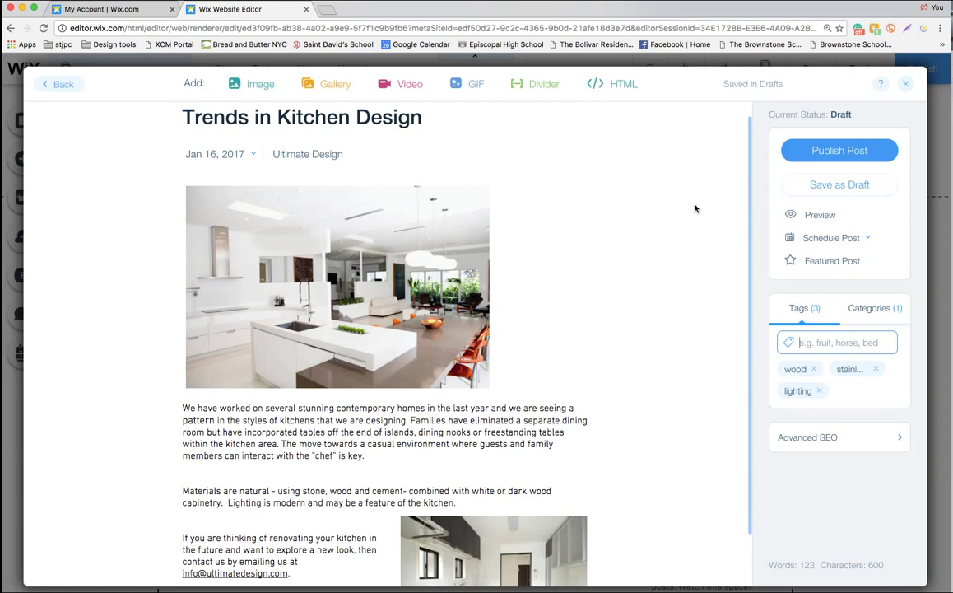
{"action": "left_click", "coordinate": [820, 215]}
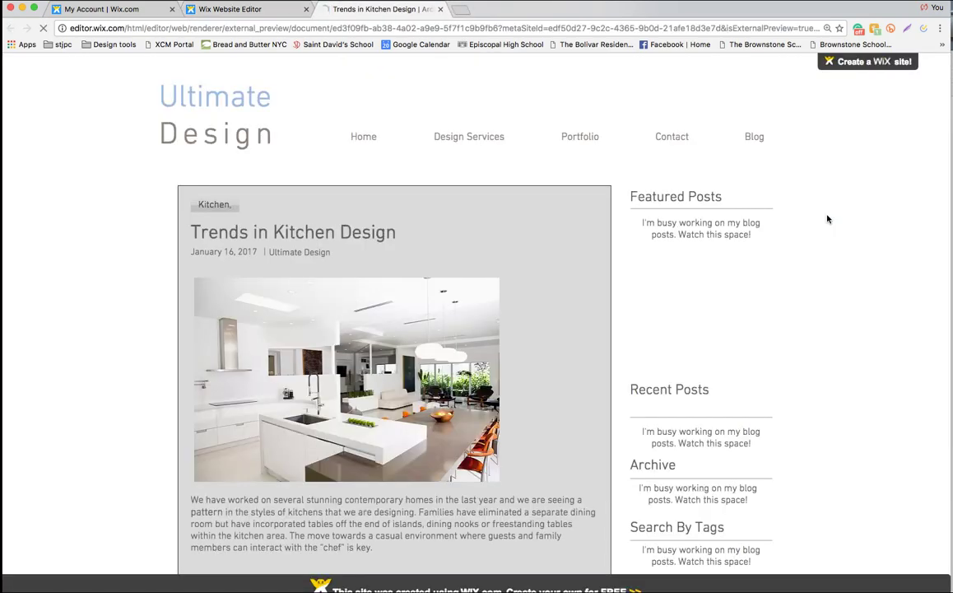
{"action": "scroll", "coordinate": [623, 345], "scroll_direction": "down", "scroll_amount": 3}
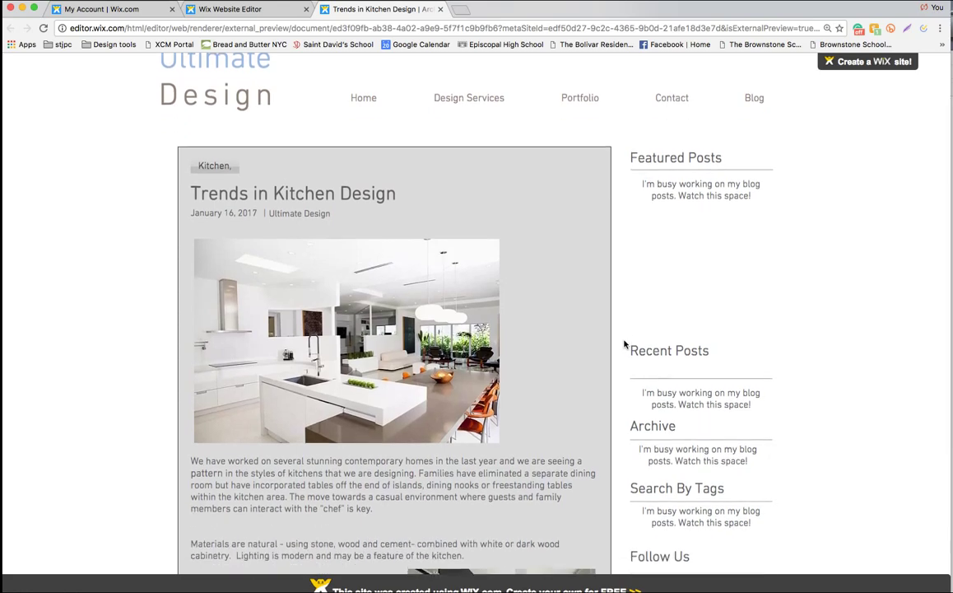
{"action": "scroll", "coordinate": [624, 344], "scroll_direction": "down", "scroll_amount": 6}
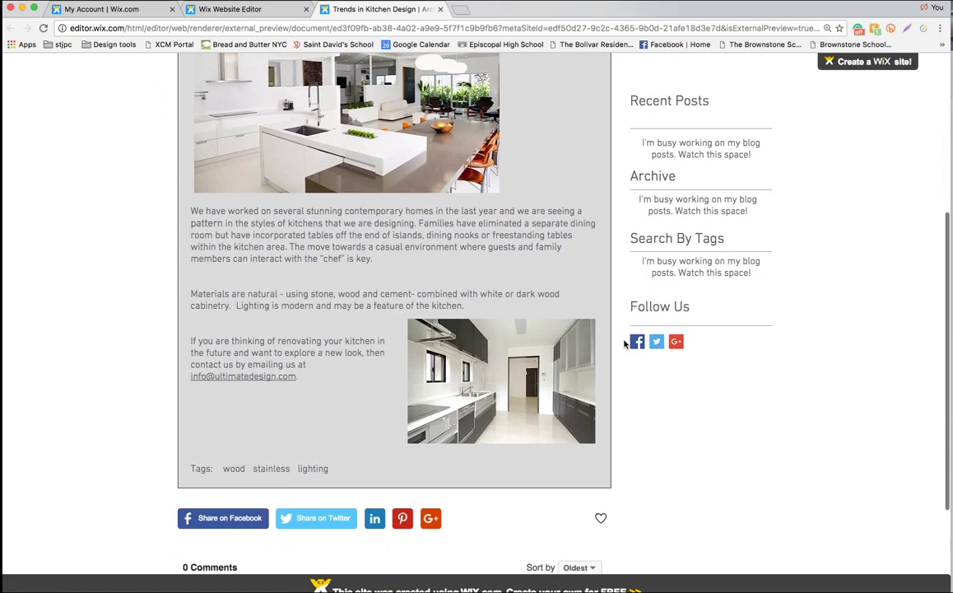
{"action": "scroll", "coordinate": [629, 342], "scroll_direction": "up", "scroll_amount": 1}
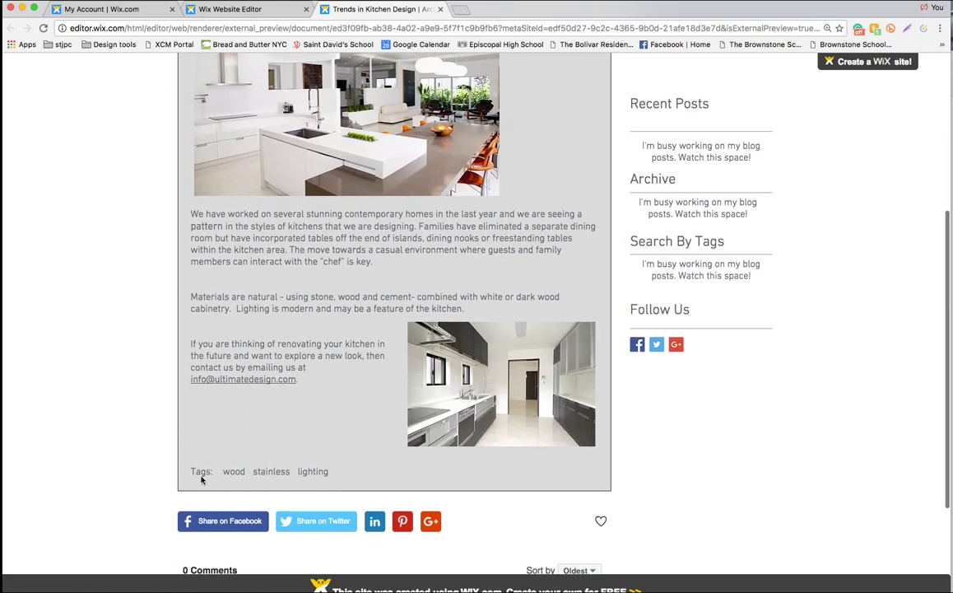
{"action": "scroll", "coordinate": [220, 472], "scroll_direction": "up", "scroll_amount": 4}
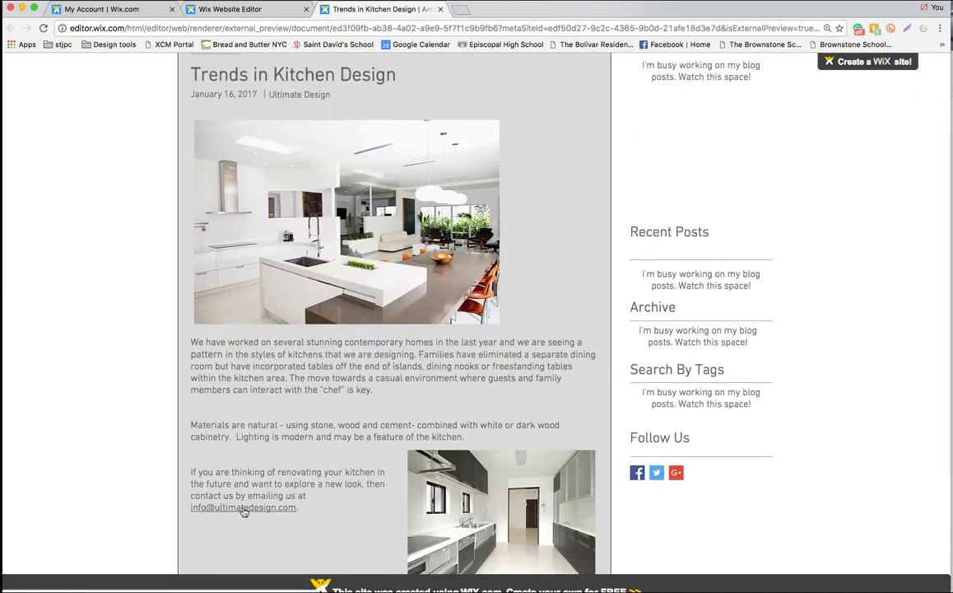
{"action": "scroll", "coordinate": [243, 511], "scroll_direction": "up", "scroll_amount": 2}
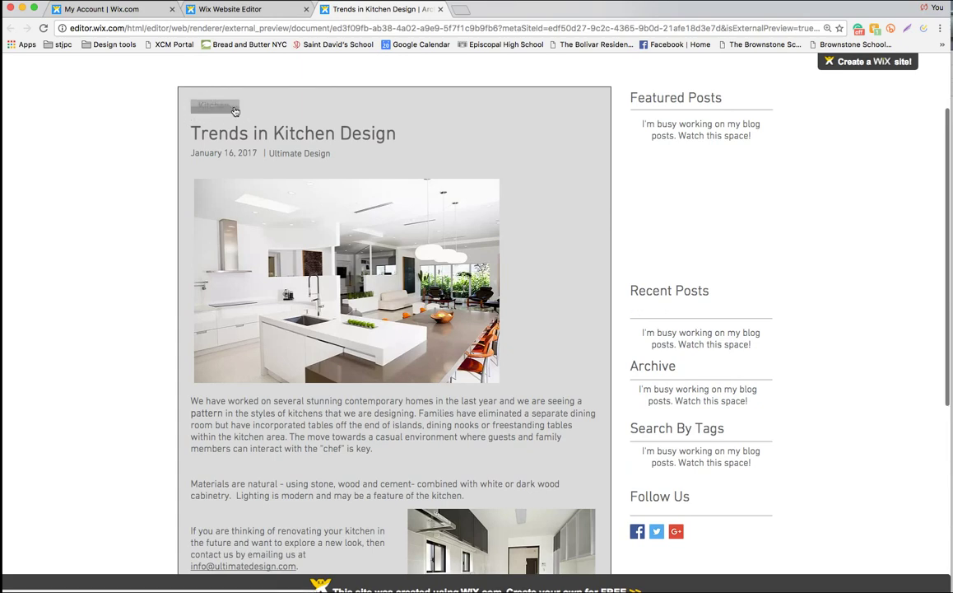
{"action": "scroll", "coordinate": [500, 175], "scroll_direction": "up", "scroll_amount": 3}
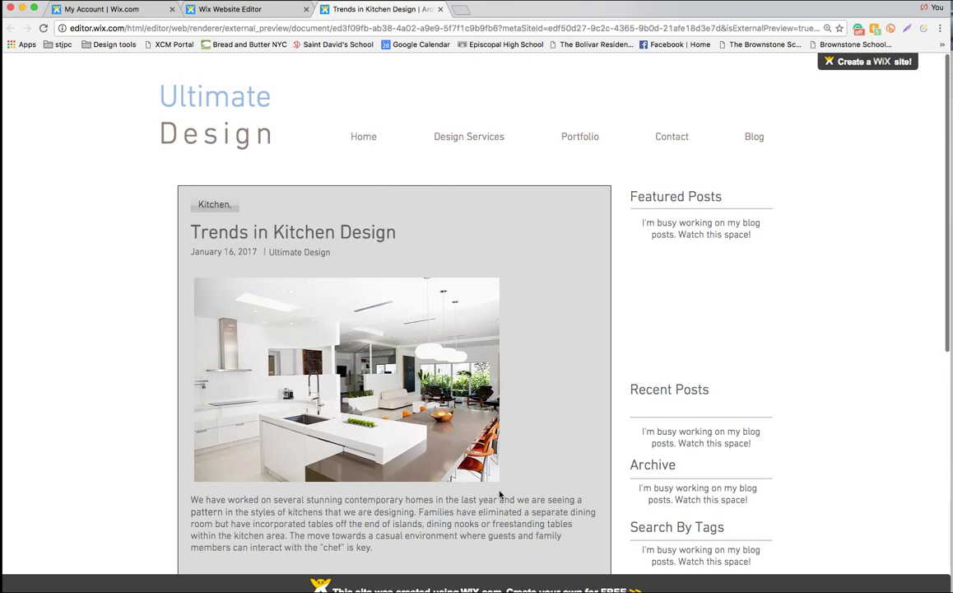
{"action": "scroll", "coordinate": [405, 528], "scroll_direction": "down", "scroll_amount": 1}
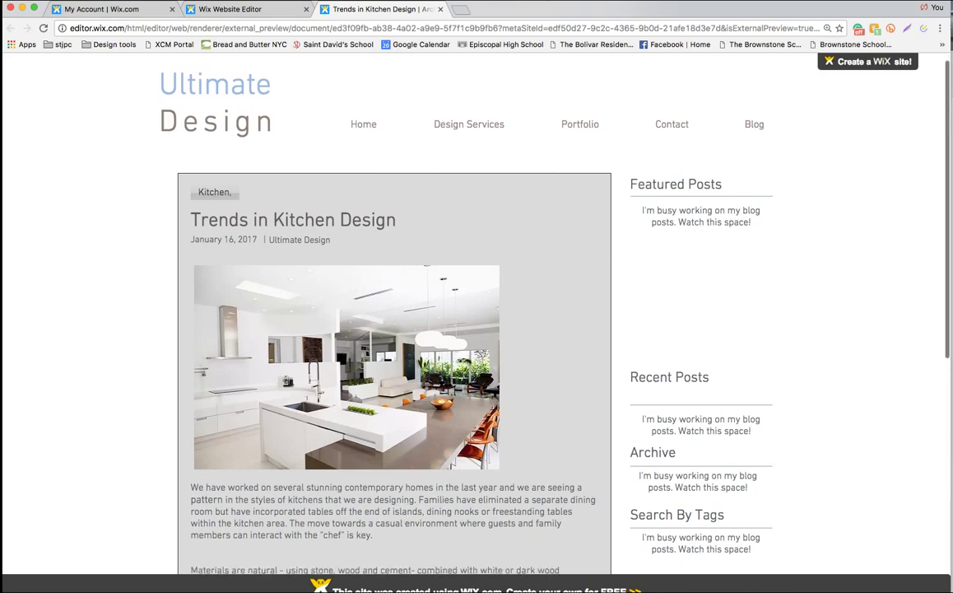
{"action": "scroll", "coordinate": [451, 99], "scroll_direction": "down", "scroll_amount": 5}
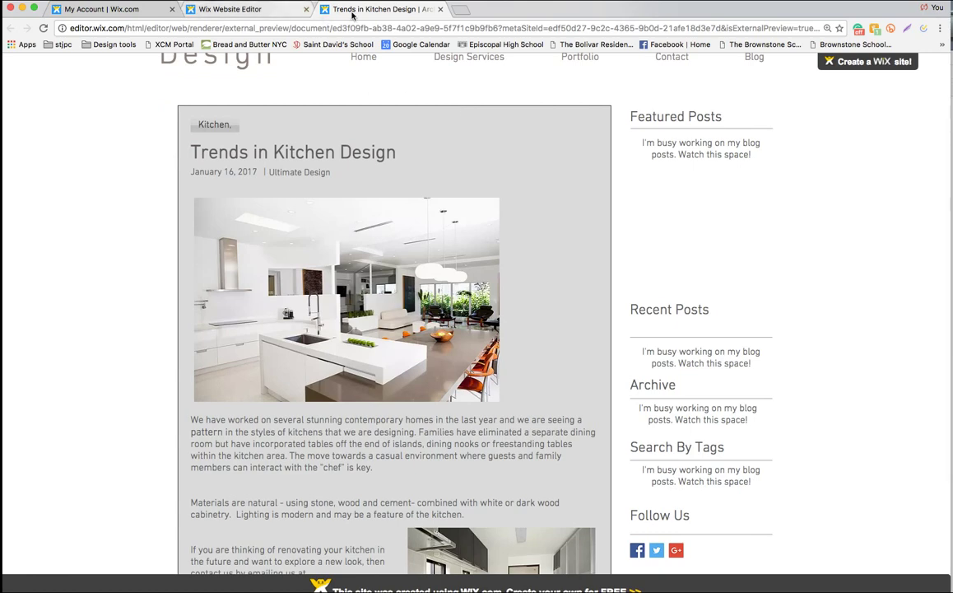
{"action": "left_click", "coordinate": [440, 10]}
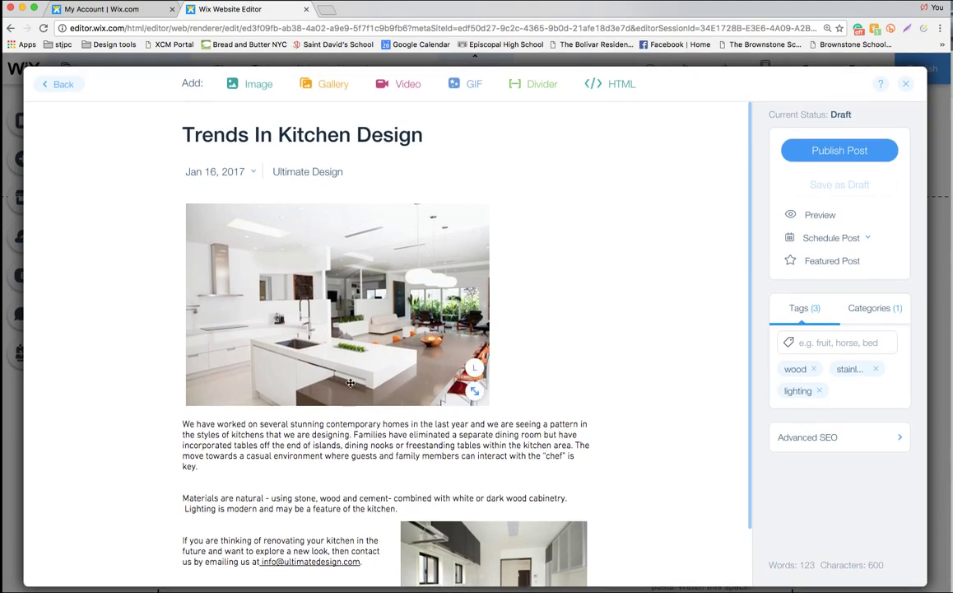
Publish the post and skip sharing with Maybe Later
{"action": "left_click", "coordinate": [862, 152]}
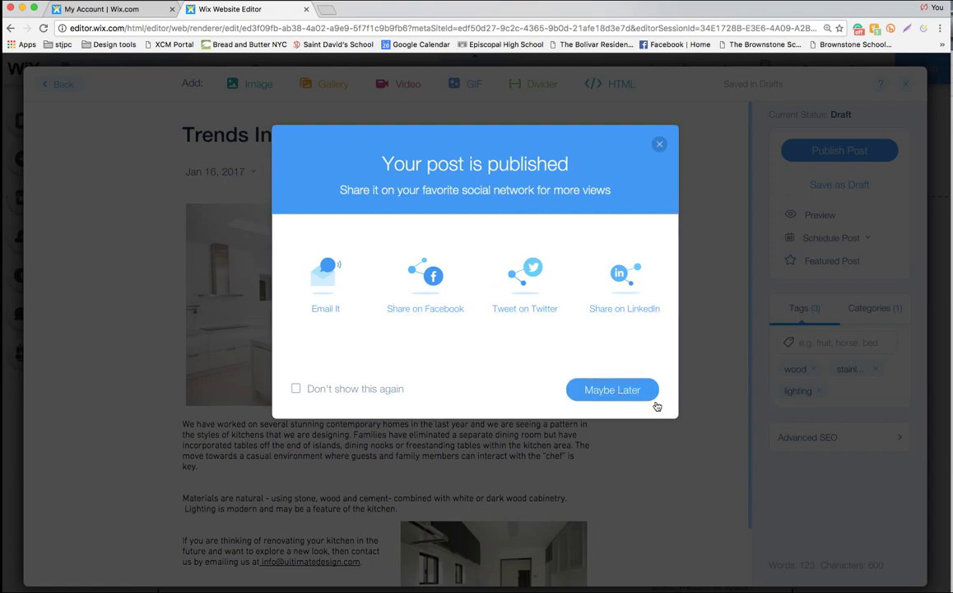
{"action": "left_click", "coordinate": [617, 390]}
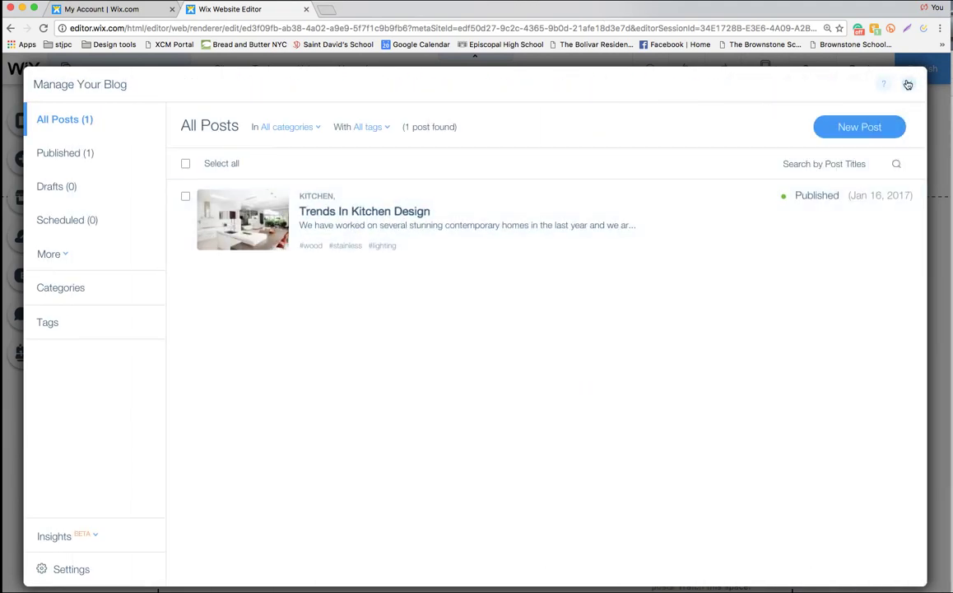
Close the Manage Your Blog panel to return to the Blog page feed
{"action": "left_click", "coordinate": [907, 85]}
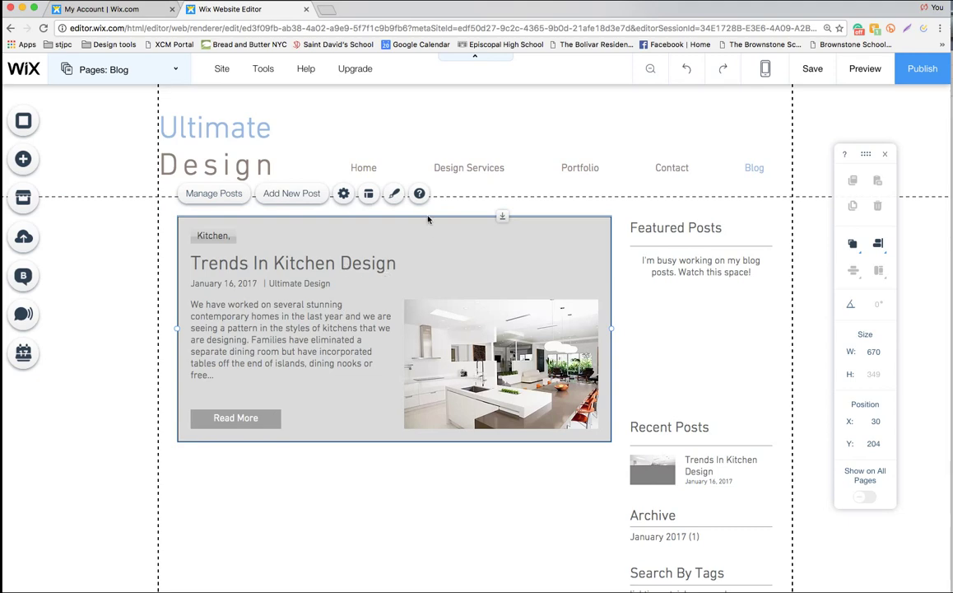
Compare the blog feed layouts and settle on the first, image-left-of-text layout
{"action": "left_click", "coordinate": [369, 195]}
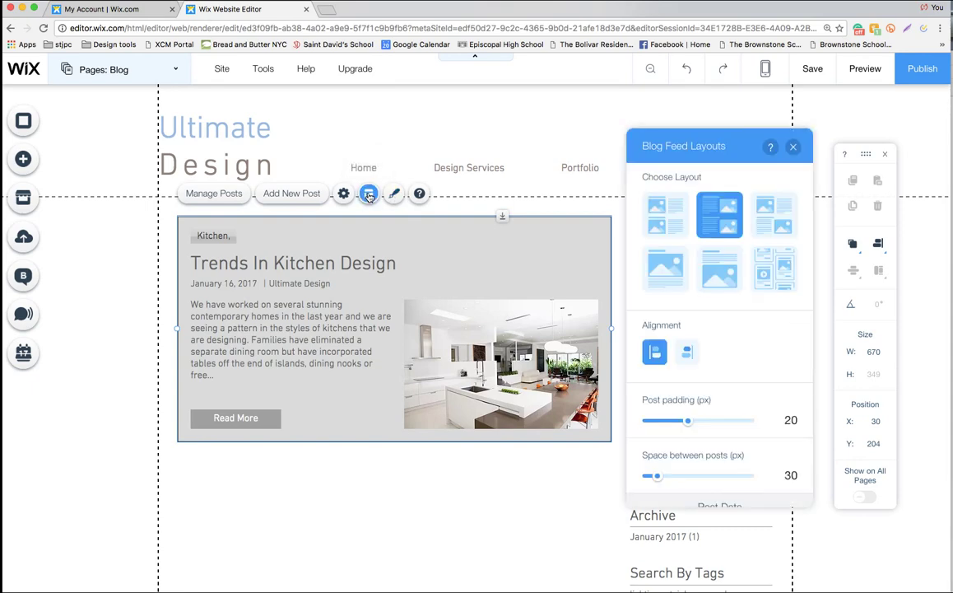
{"action": "left_click", "coordinate": [662, 219]}
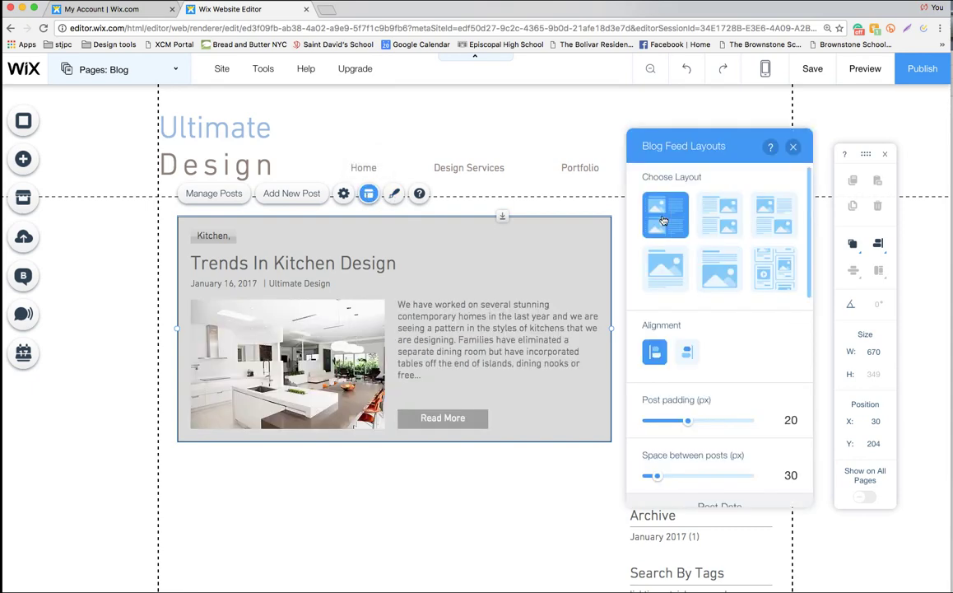
{"action": "left_click", "coordinate": [719, 216]}
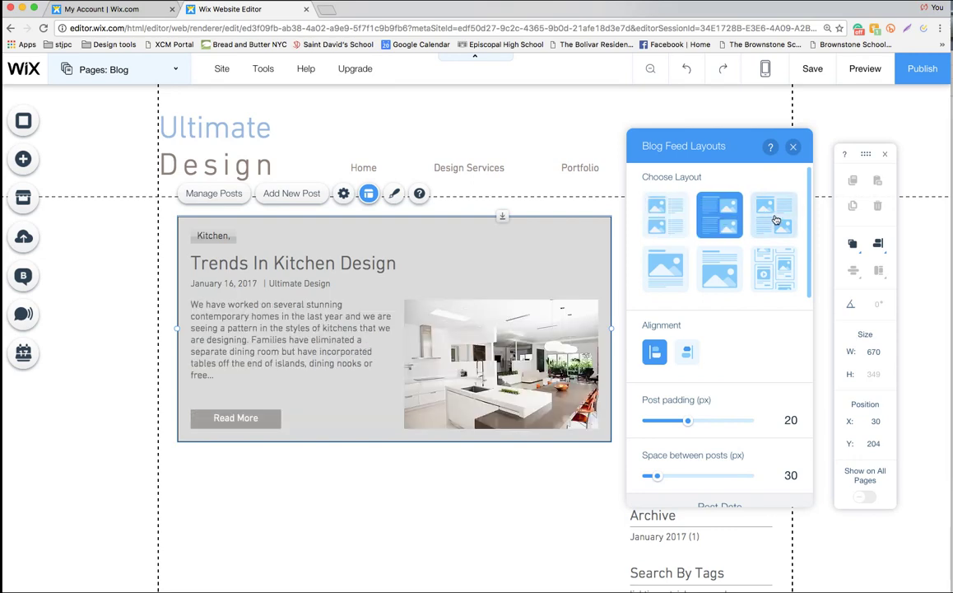
{"action": "left_click", "coordinate": [776, 220]}
{"action": "left_click", "coordinate": [663, 221]}
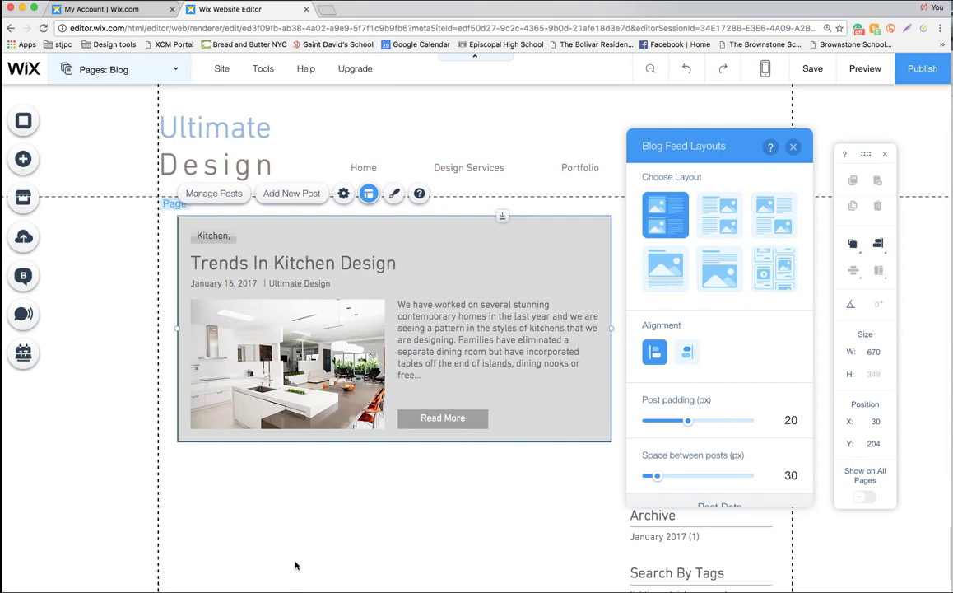
{"action": "scroll", "coordinate": [299, 516], "scroll_direction": "down", "scroll_amount": 1}
{"action": "scroll", "coordinate": [299, 517], "scroll_direction": "down", "scroll_amount": 3}
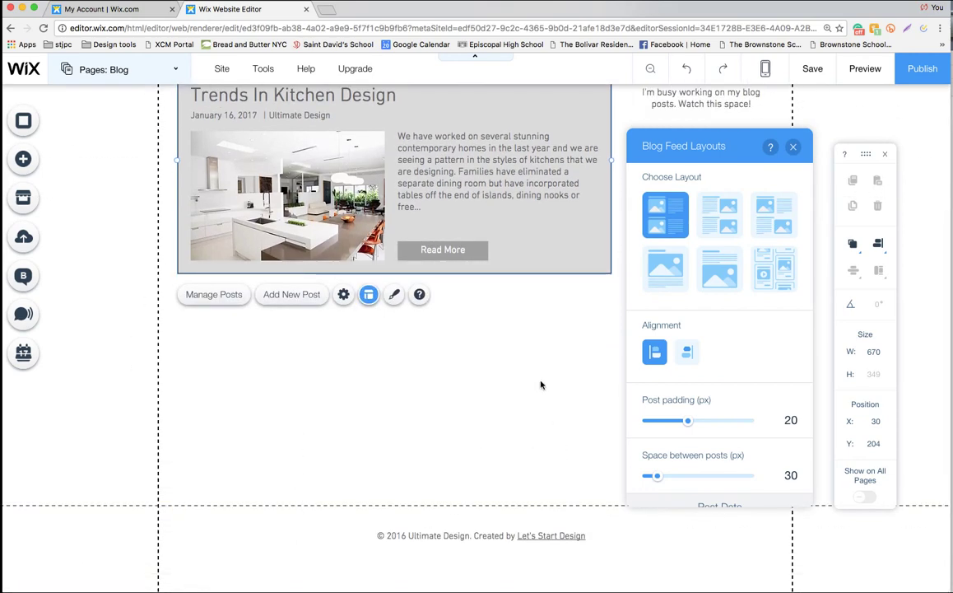
{"action": "scroll", "coordinate": [489, 337], "scroll_direction": "up", "scroll_amount": 3}
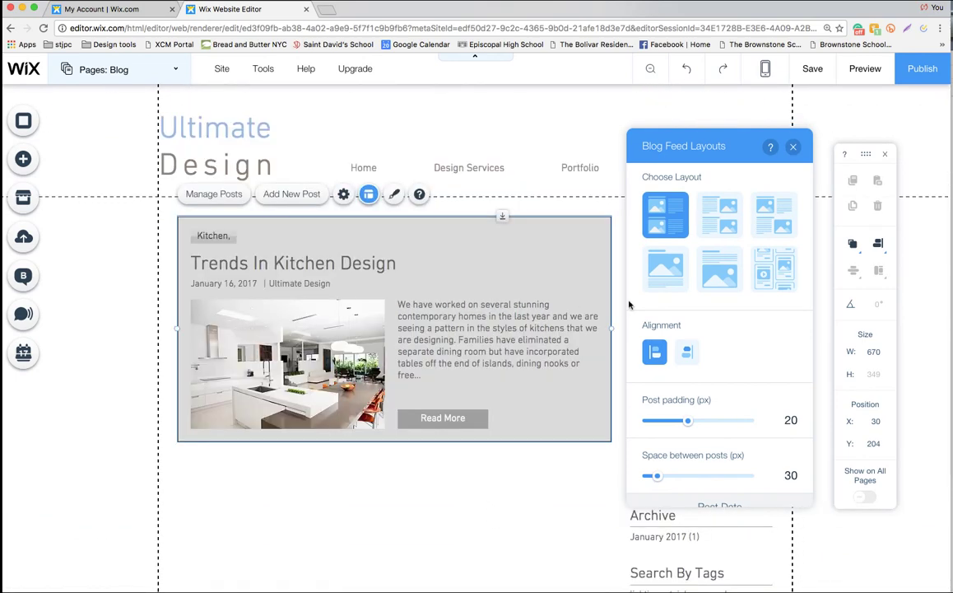
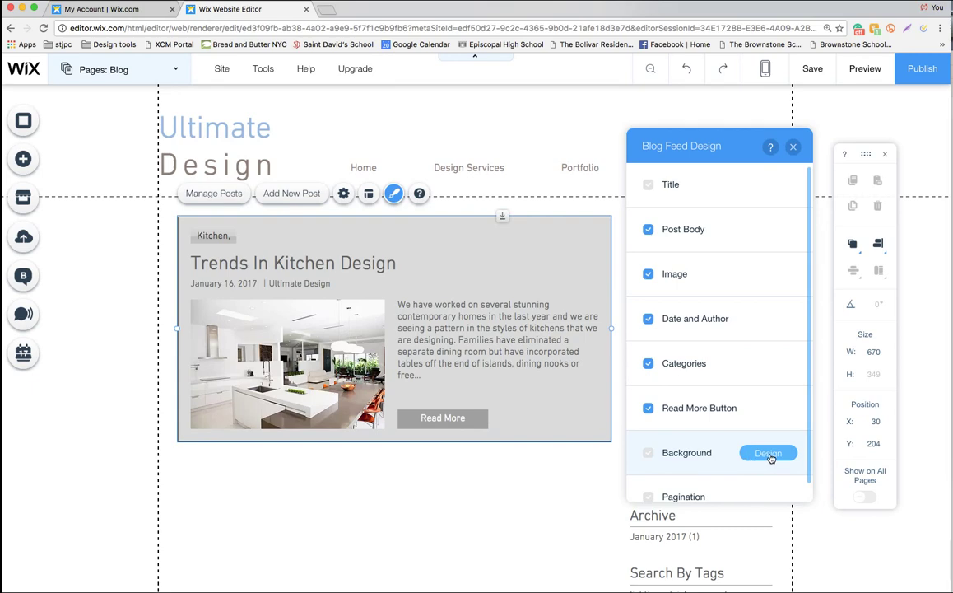
Switch the post box background from grey to the second white Themed Box preset
{"action": "scroll", "coordinate": [771, 458], "scroll_direction": "down", "scroll_amount": 1}
{"action": "scroll", "coordinate": [770, 457], "scroll_direction": "up", "scroll_amount": 1}
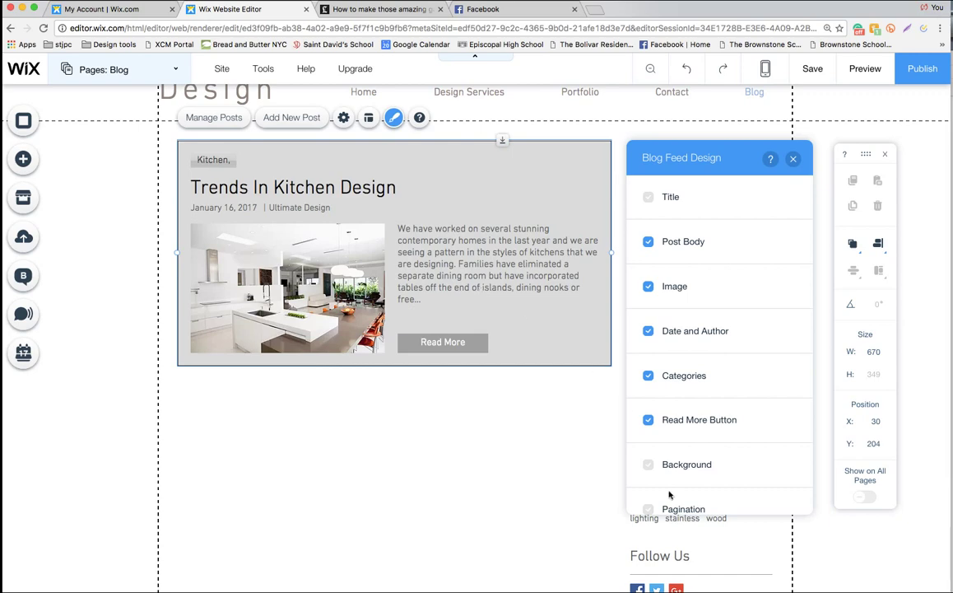
{"action": "left_click", "coordinate": [773, 463]}
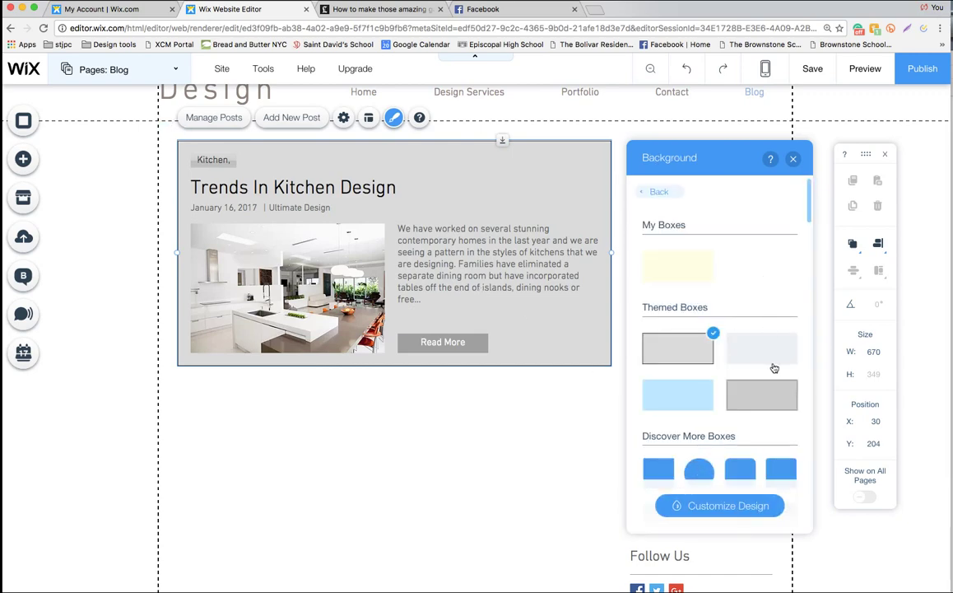
{"action": "left_click", "coordinate": [771, 349]}
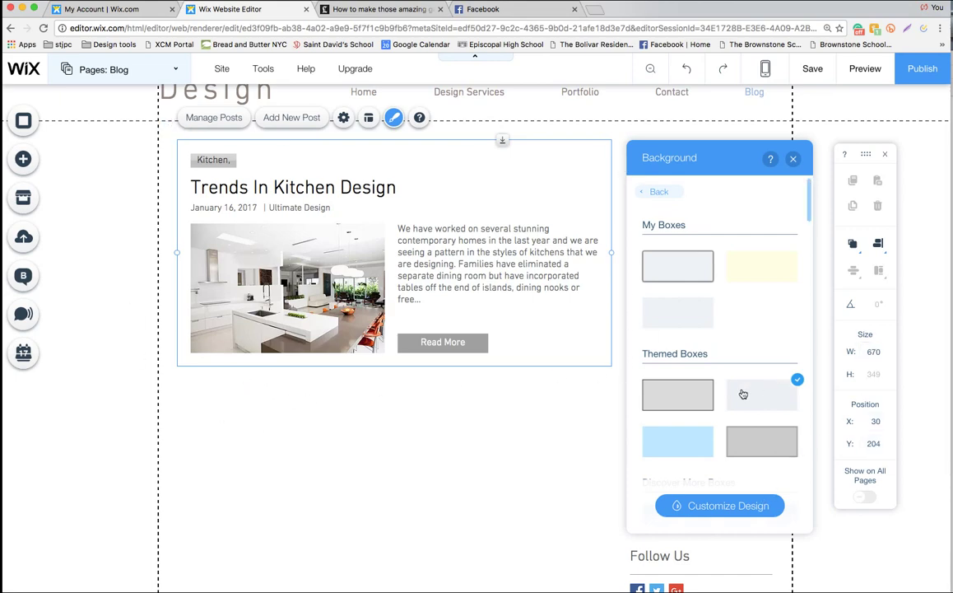
{"action": "left_click", "coordinate": [739, 504]}
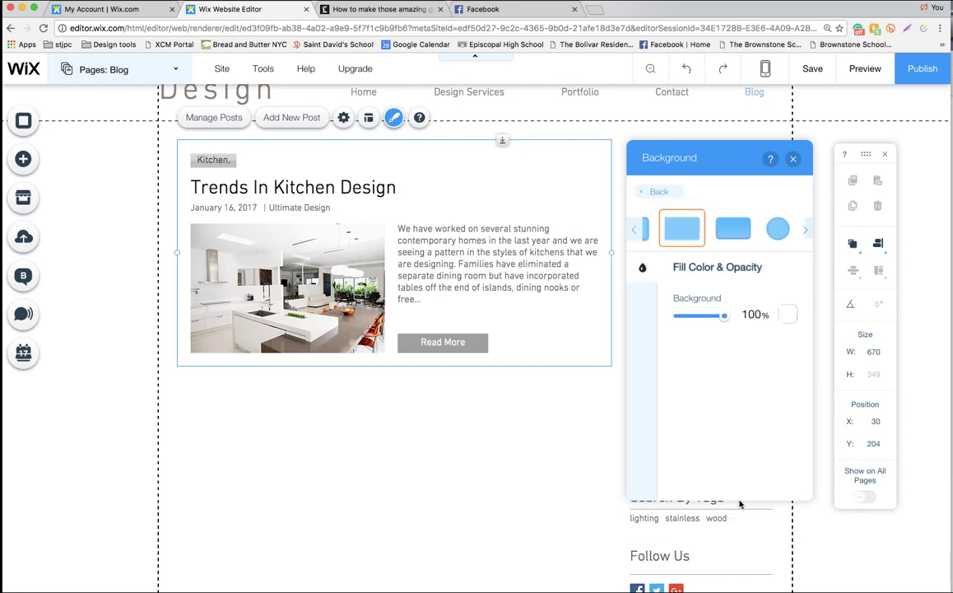
Try several box style presets and settle on the first, with a thin light blue border
{"action": "left_click", "coordinate": [635, 229]}
{"action": "left_click", "coordinate": [665, 231]}
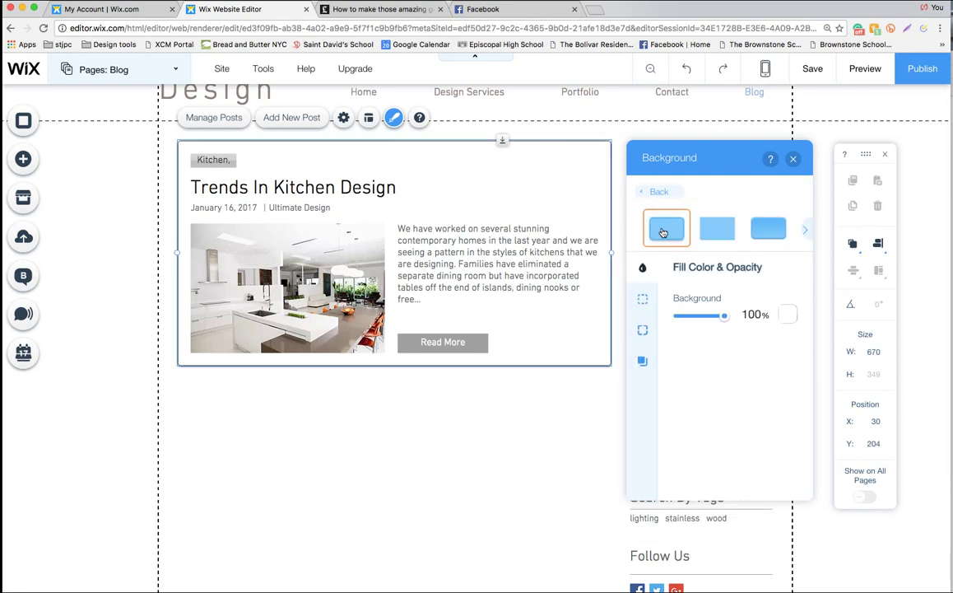
{"action": "left_click", "coordinate": [716, 231]}
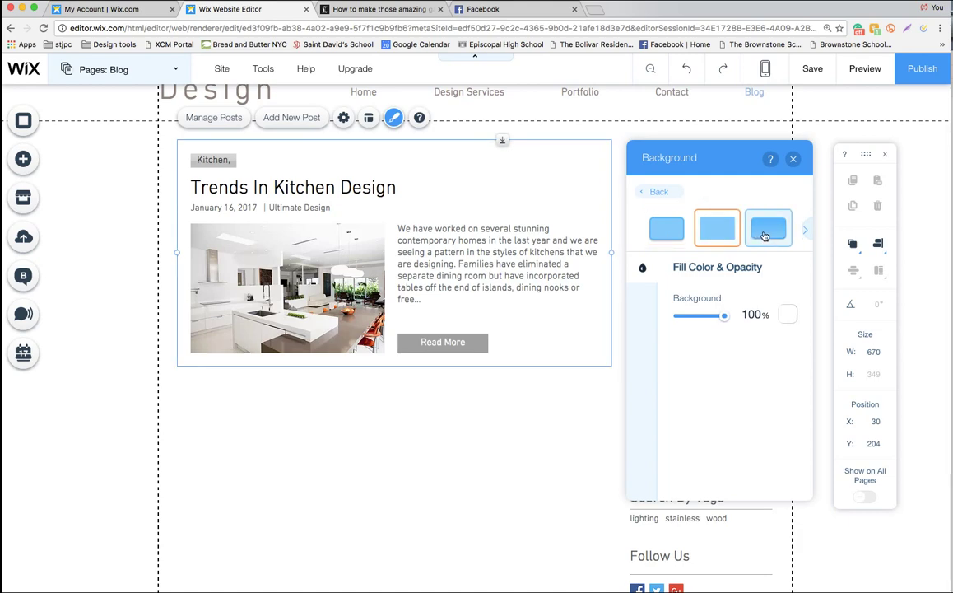
{"action": "left_click", "coordinate": [765, 235]}
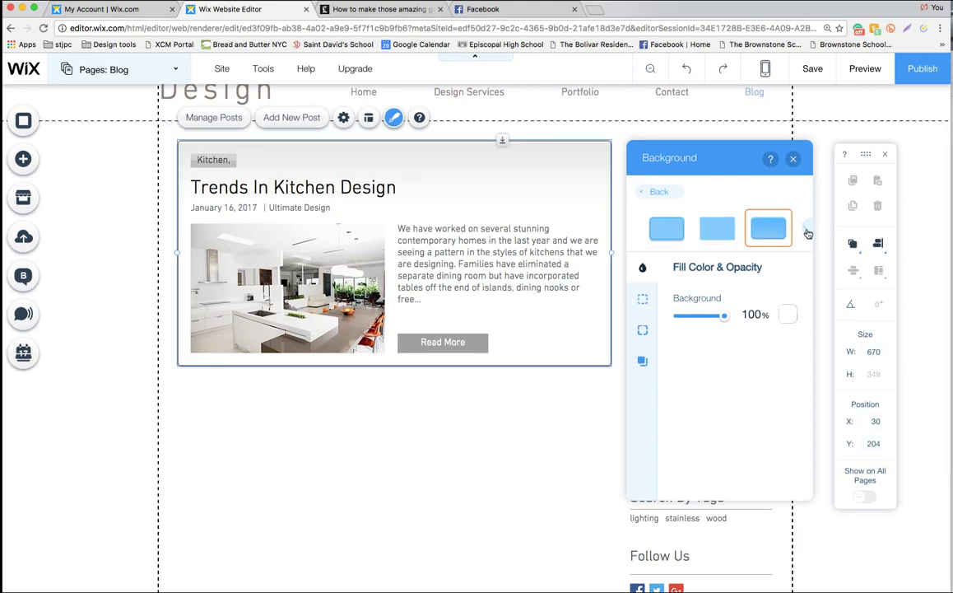
{"action": "left_click", "coordinate": [806, 232]}
{"action": "left_click", "coordinate": [753, 231]}
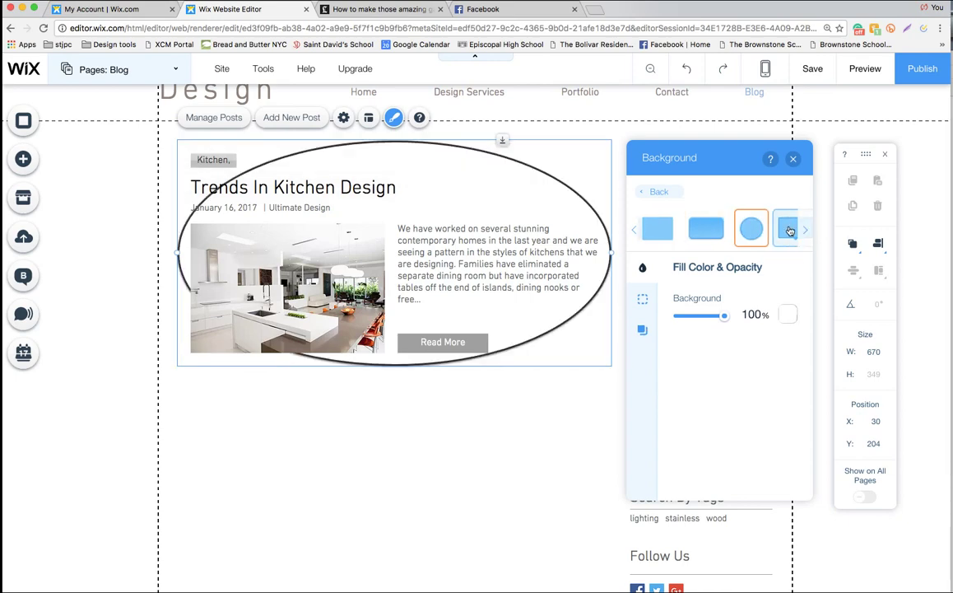
{"action": "left_click", "coordinate": [788, 230]}
{"action": "left_click", "coordinate": [634, 230]}
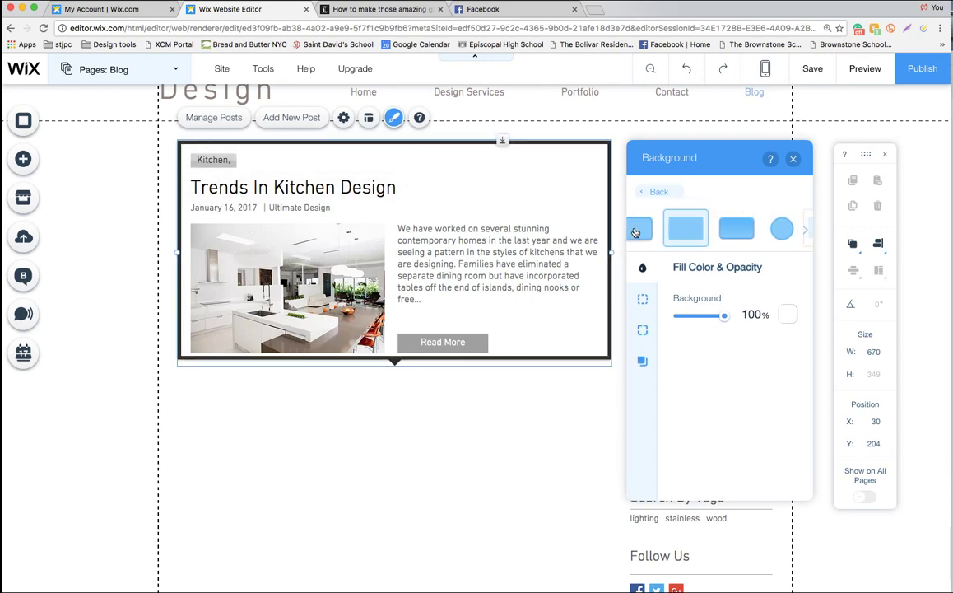
{"action": "left_click", "coordinate": [669, 228]}
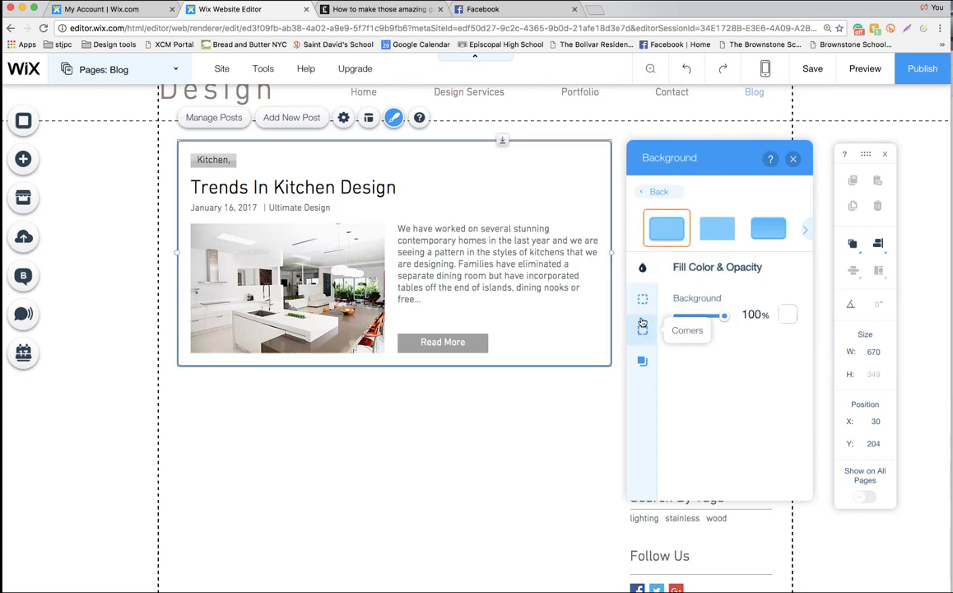
{"action": "left_click", "coordinate": [643, 303]}
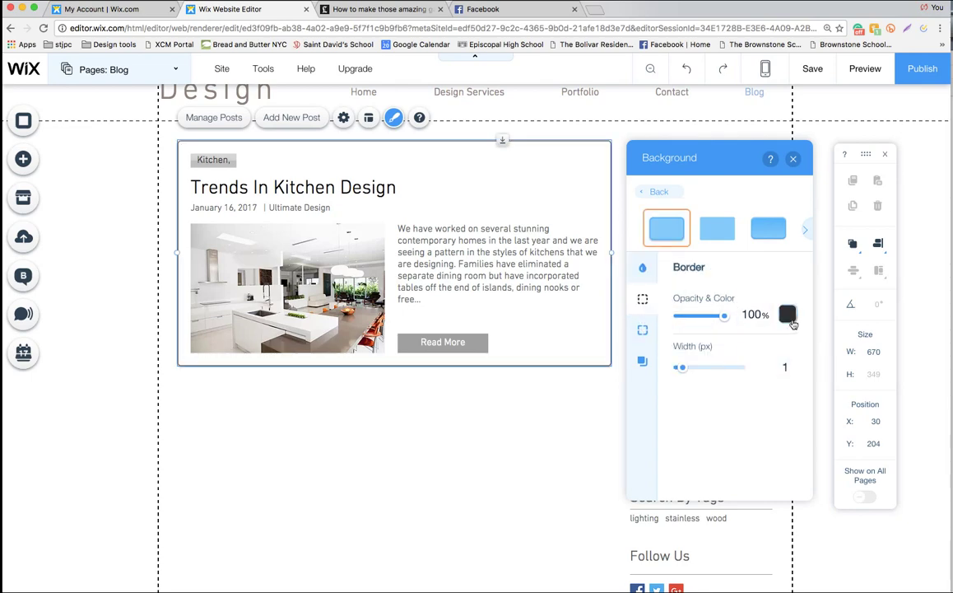
Make the post box border light blue from My Colors at 1 px width
{"action": "left_click", "coordinate": [788, 316]}
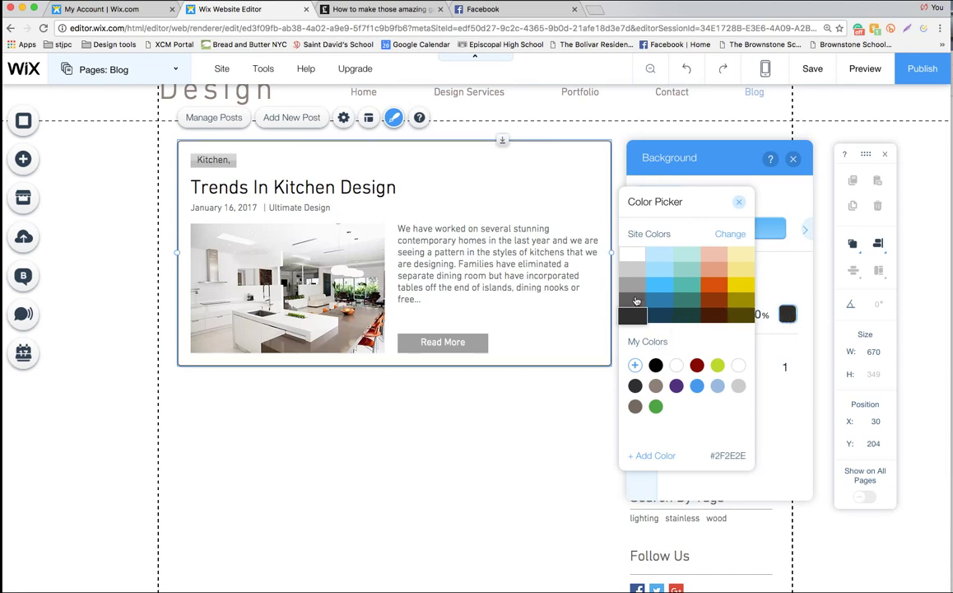
{"action": "left_click", "coordinate": [717, 386]}
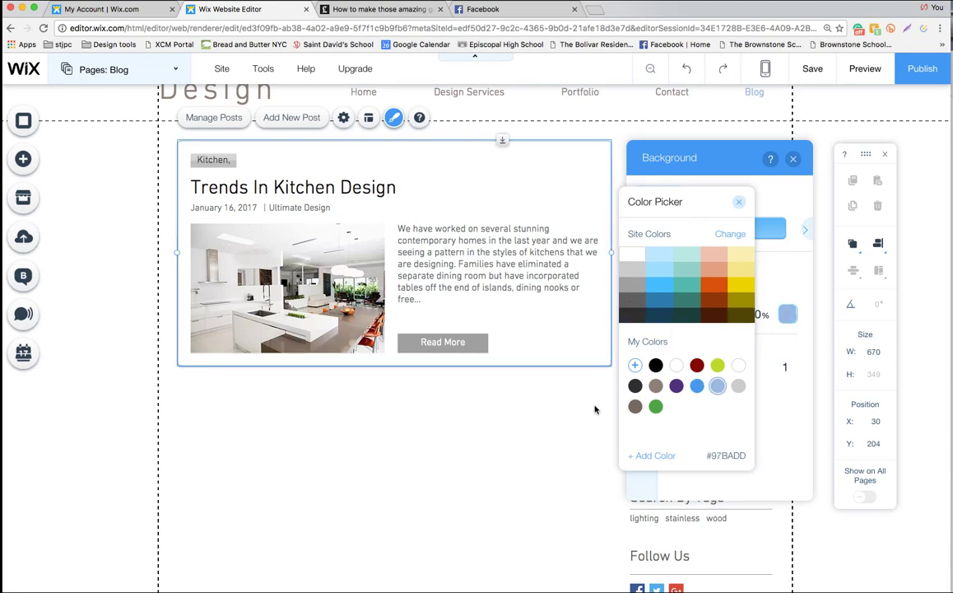
{"action": "left_click", "coordinate": [741, 269]}
{"action": "left_click", "coordinate": [738, 201]}
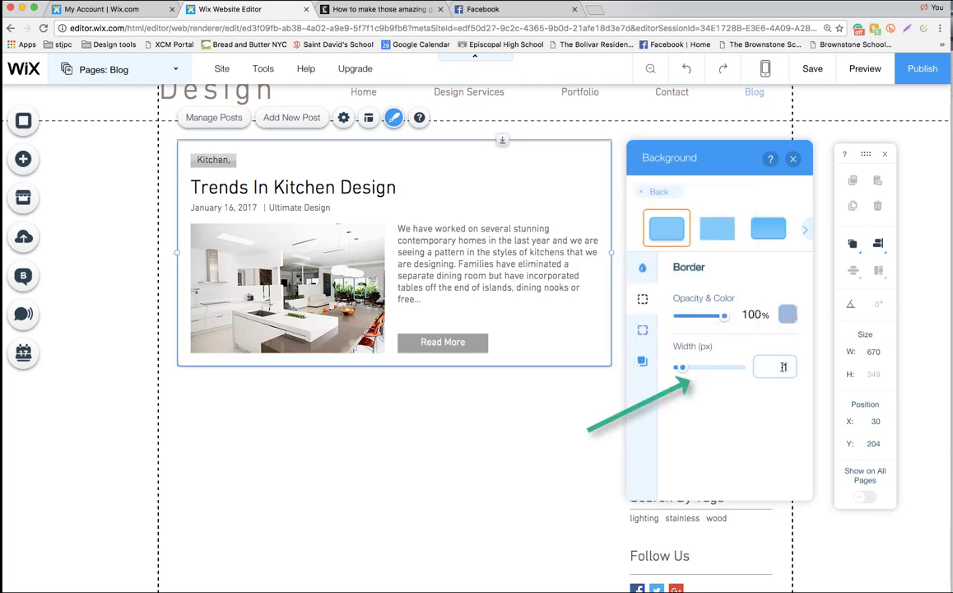
{"action": "key", "text": "Up"}
{"action": "key", "text": "Up"}
{"action": "key", "text": "Up"}
{"action": "key", "text": "Up"}
{"action": "key", "text": "Up"}
{"action": "key", "text": "Up"}
{"action": "key", "text": "Up"}
{"action": "key", "text": "Up"}
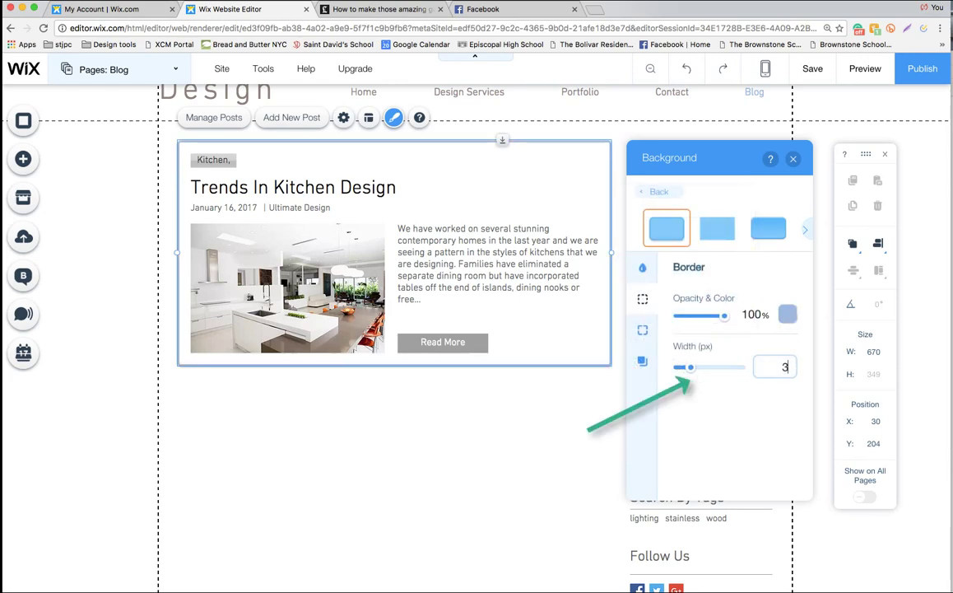
{"action": "key", "text": "Down"}
{"action": "key", "text": "Down"}
{"action": "key", "text": "Down"}
{"action": "key", "text": "Down"}
{"action": "key", "text": "Down"}
{"action": "key", "text": "Down"}
{"action": "key", "text": "Down"}
{"action": "key", "text": "Down"}
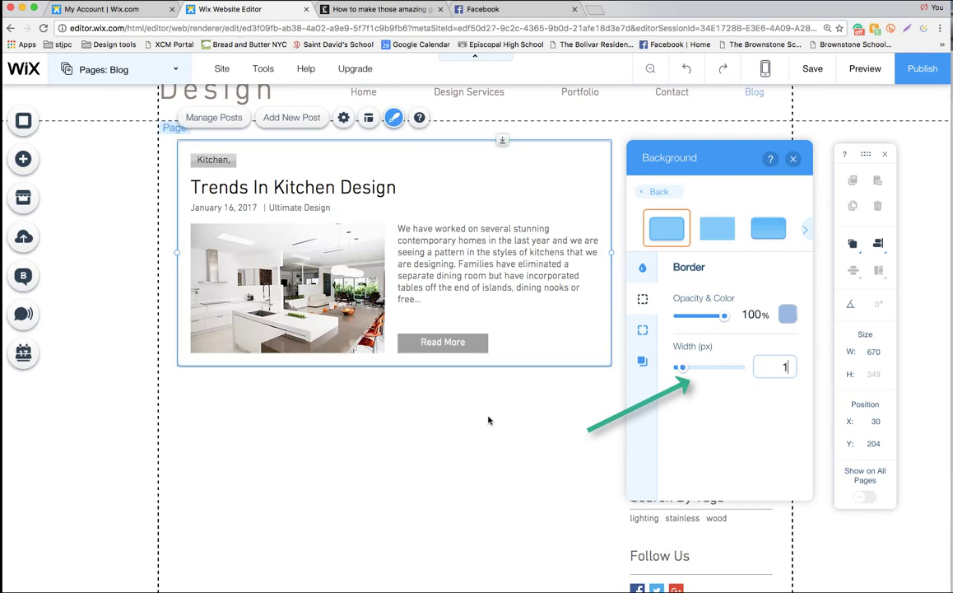
{"action": "left_click", "coordinate": [793, 159]}
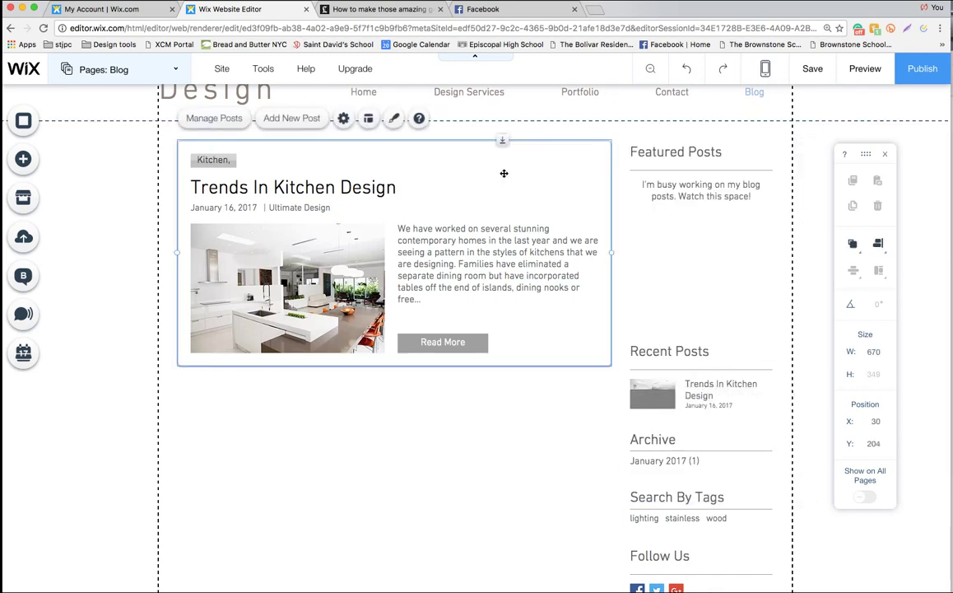
Colour the blog post title with a new custom rust-orange shade
{"action": "left_click", "coordinate": [394, 117]}
{"action": "mouse_move", "coordinate": [685, 203]}
{"action": "left_click", "coordinate": [745, 200]}
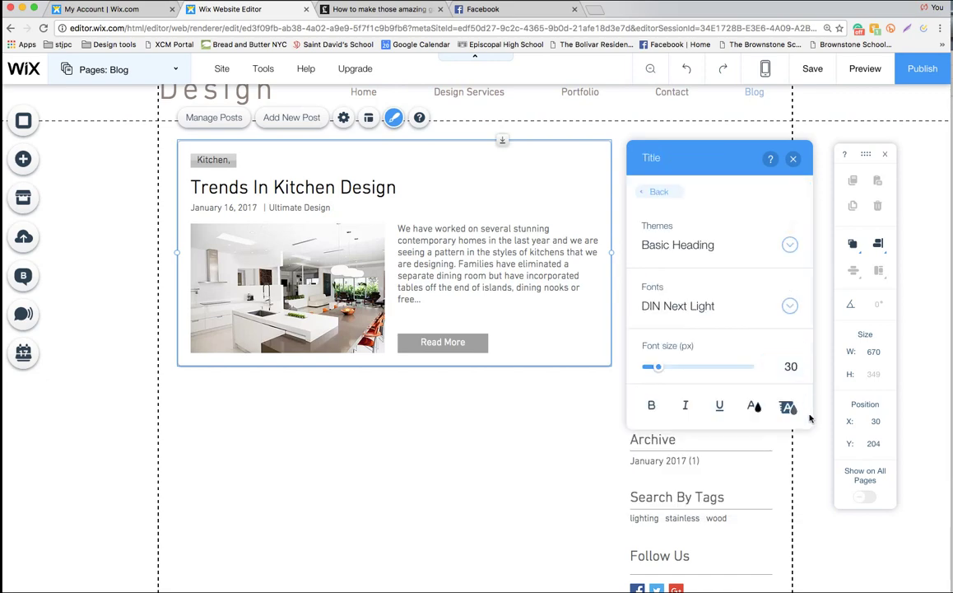
{"action": "left_click", "coordinate": [754, 407]}
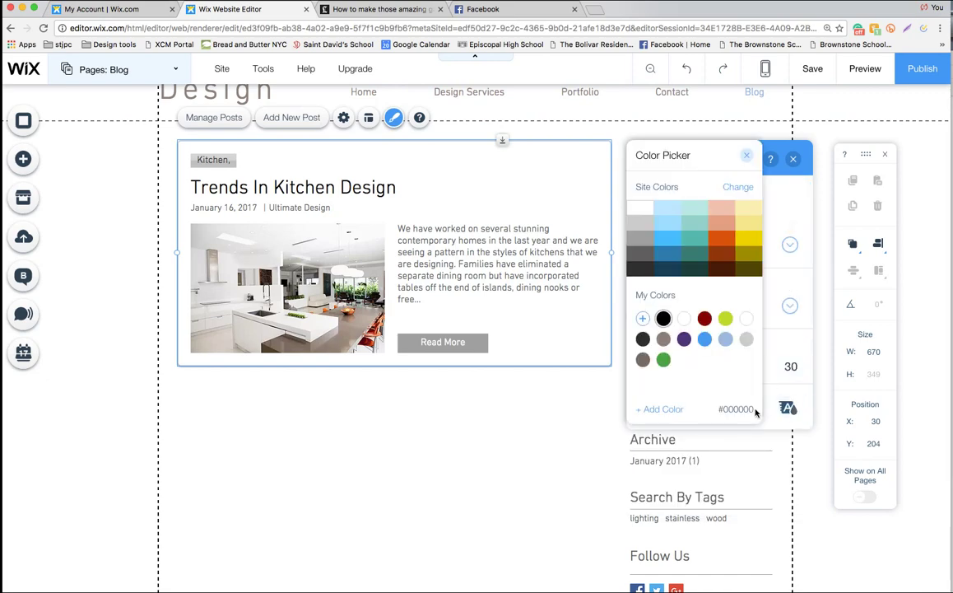
{"action": "left_click", "coordinate": [643, 359]}
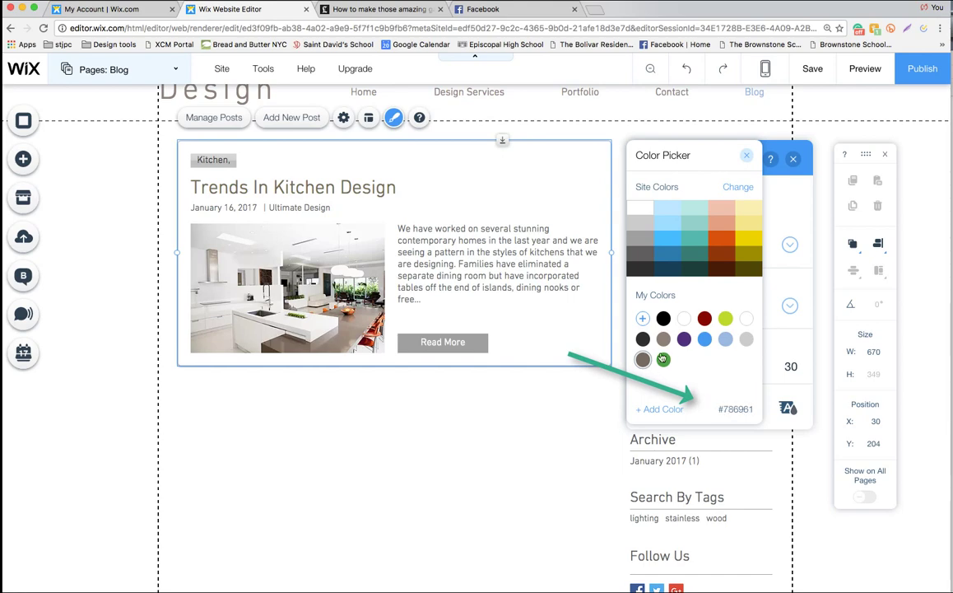
{"action": "left_click", "coordinate": [666, 410]}
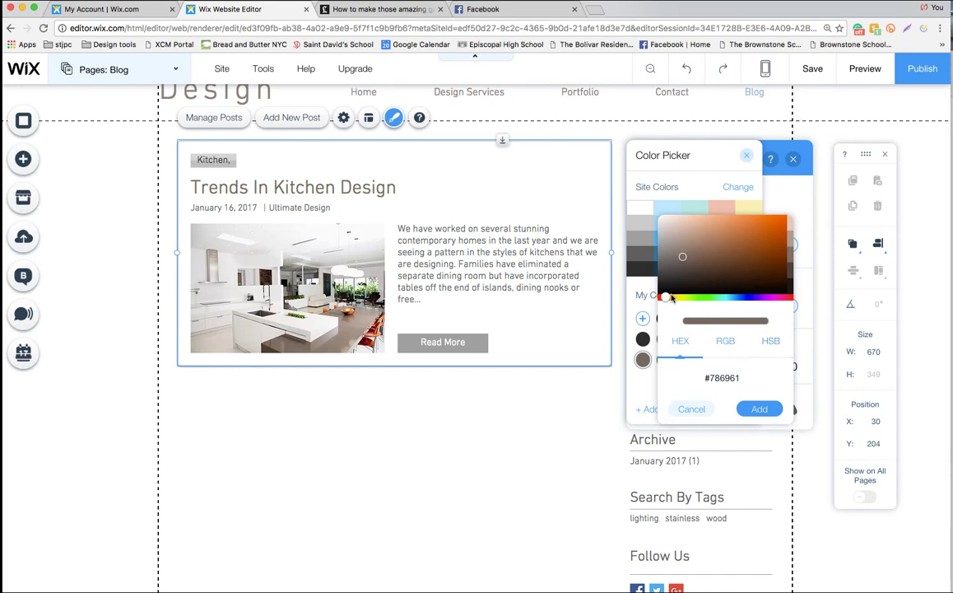
{"action": "left_click_drag", "start_coordinate": [676, 299], "coordinate": [663, 298]}
{"action": "left_click_drag", "start_coordinate": [704, 245], "coordinate": [757, 237]}
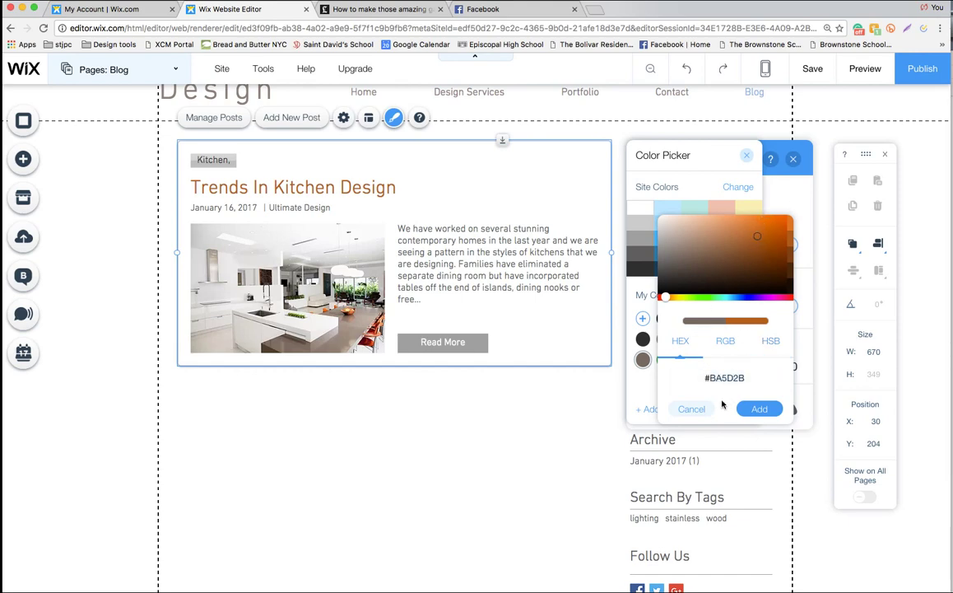
{"action": "left_click", "coordinate": [691, 408]}
Set the post body text colour to green
{"action": "left_click", "coordinate": [788, 242]}
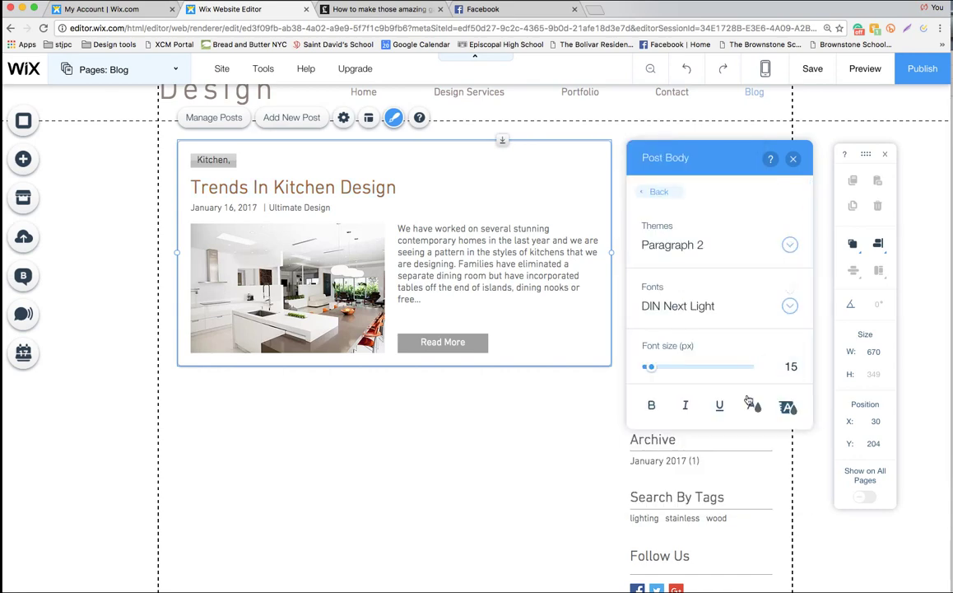
{"action": "left_click", "coordinate": [752, 405]}
{"action": "left_click", "coordinate": [661, 361]}
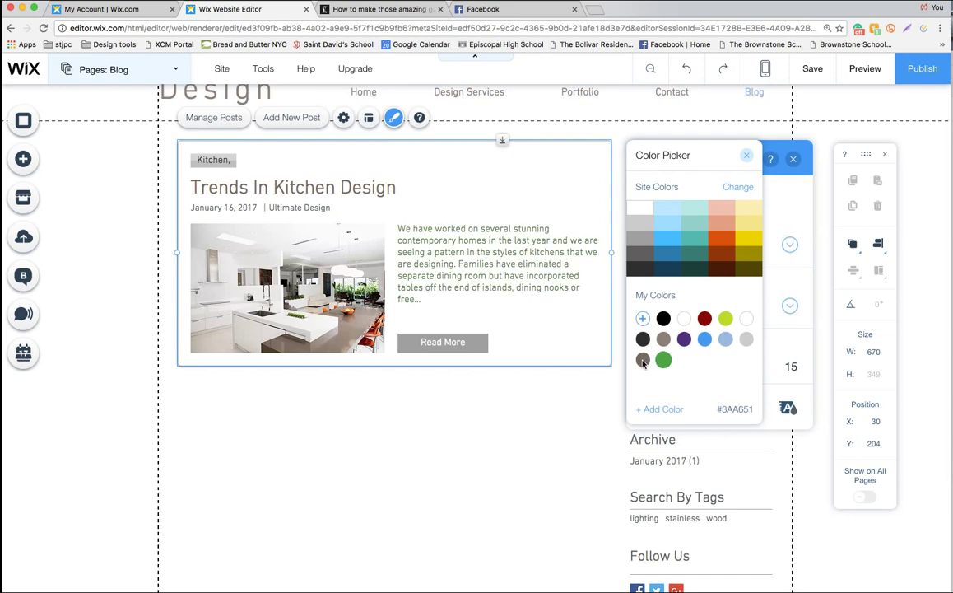
{"action": "left_click", "coordinate": [645, 190]}
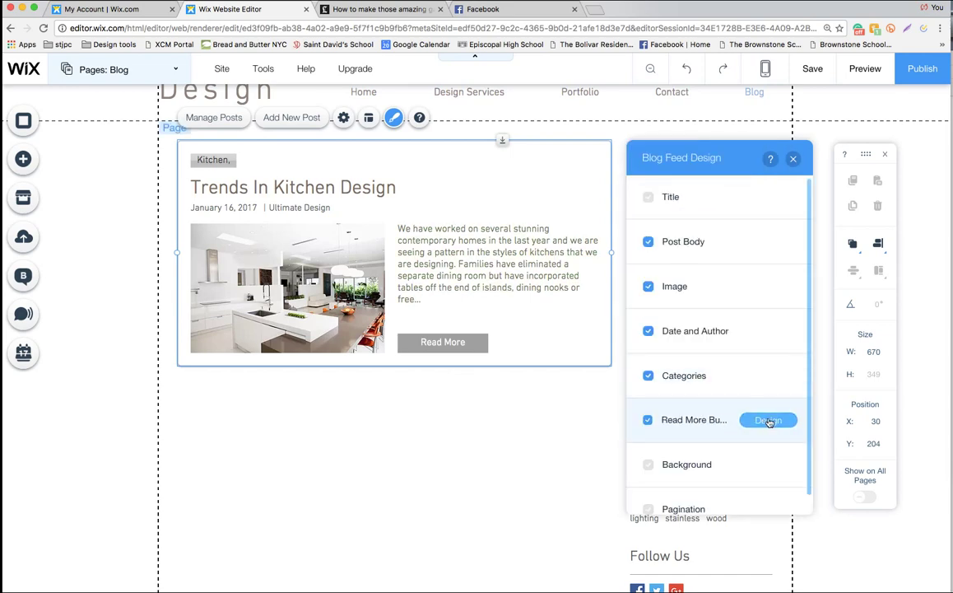
Give the Read More button a light blue #97BADD hover background
{"action": "left_click", "coordinate": [768, 421]}
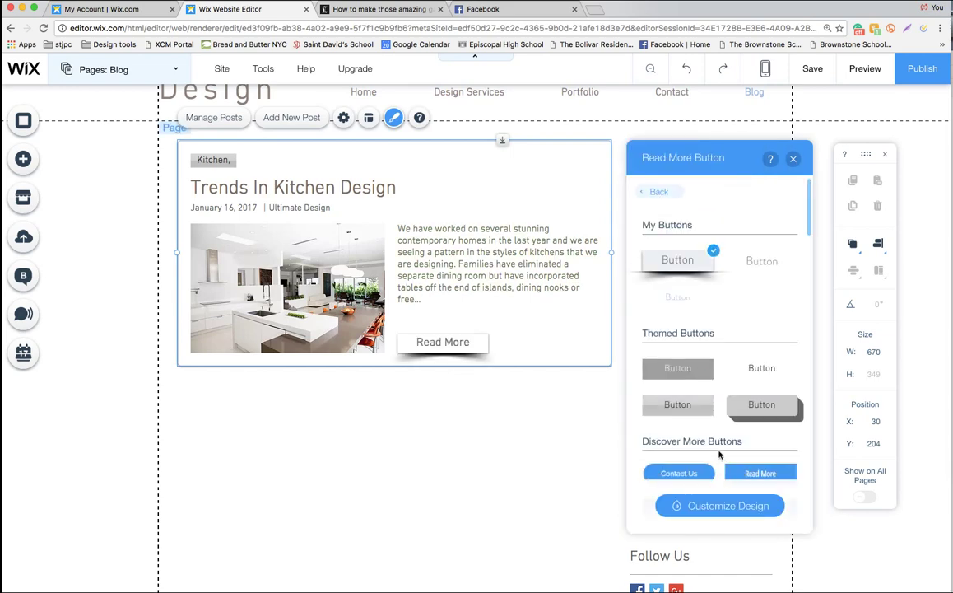
{"action": "left_click", "coordinate": [718, 505]}
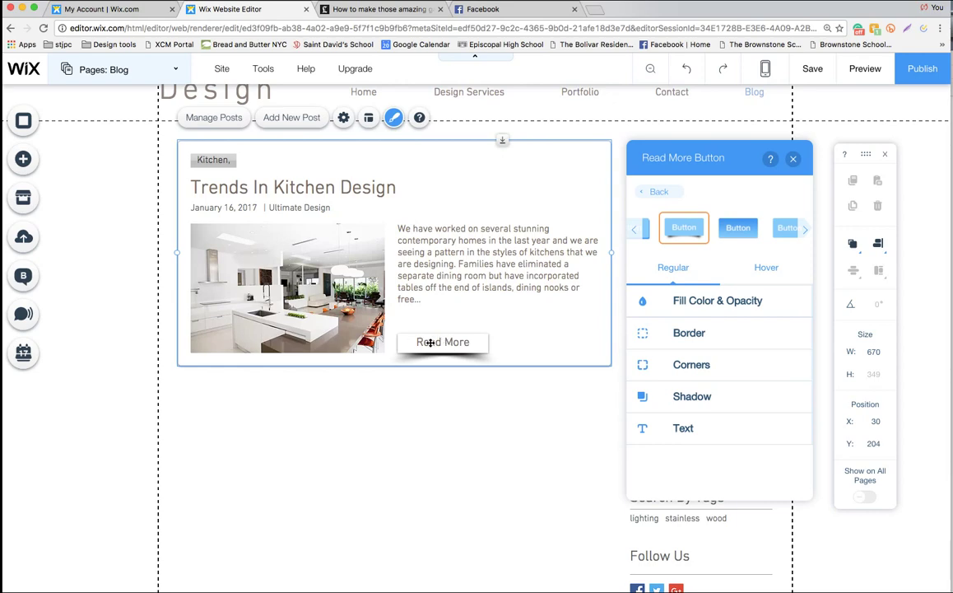
{"action": "left_click", "coordinate": [767, 270]}
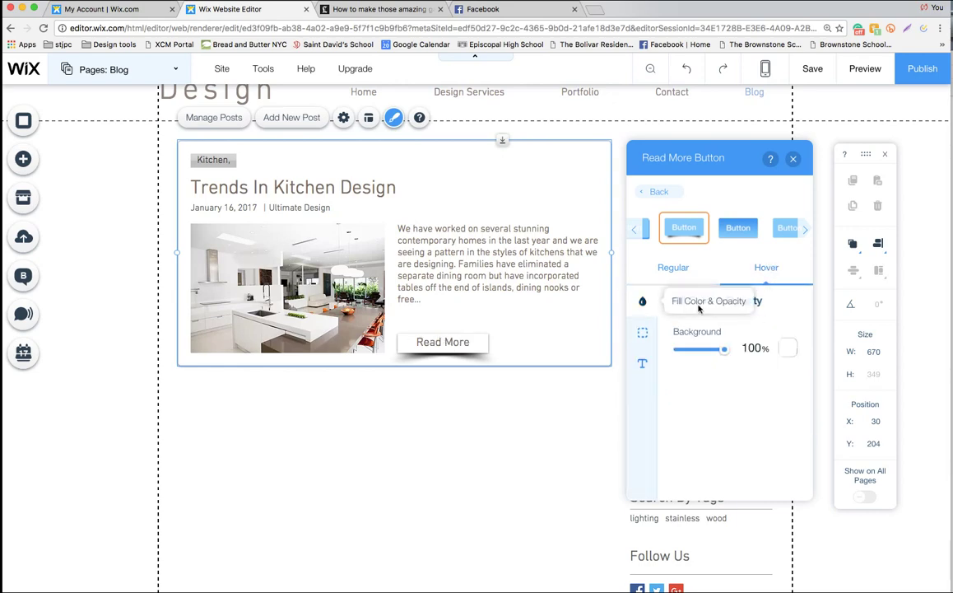
{"action": "left_click", "coordinate": [788, 350]}
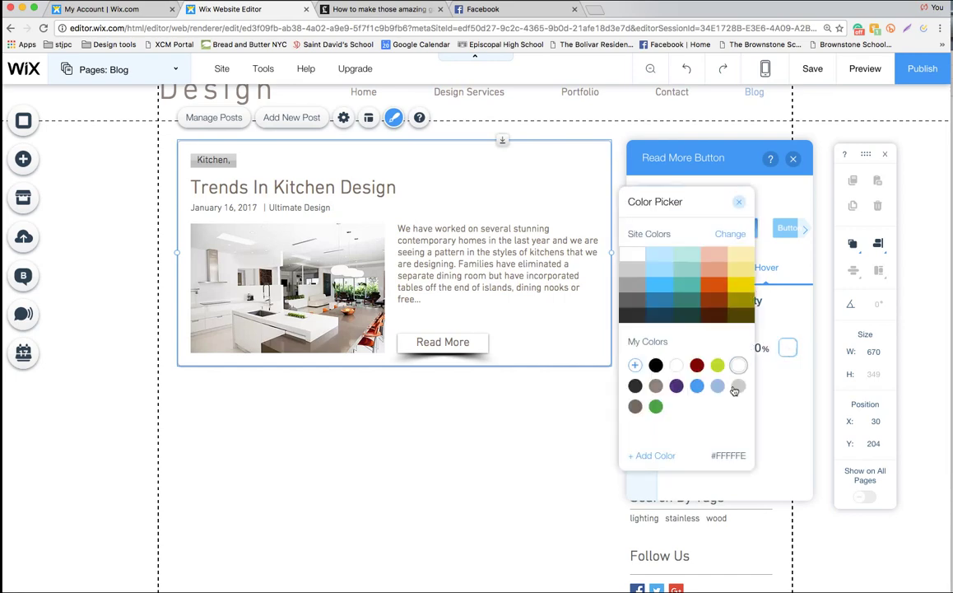
{"action": "left_click", "coordinate": [717, 386]}
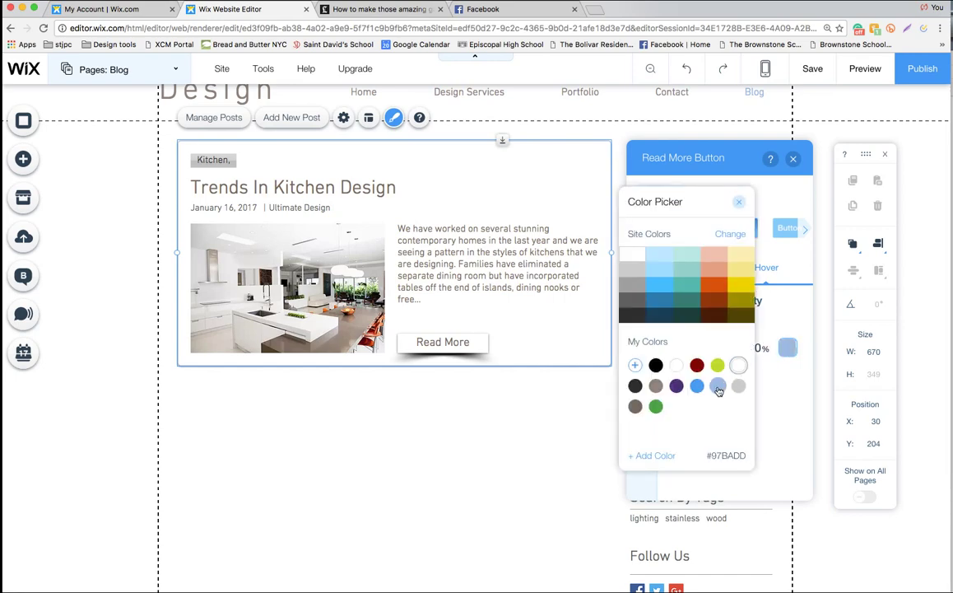
{"action": "left_click", "coordinate": [774, 389]}
Set the Read More hover text to grey #786961 and preview the page
{"action": "left_click", "coordinate": [647, 364]}
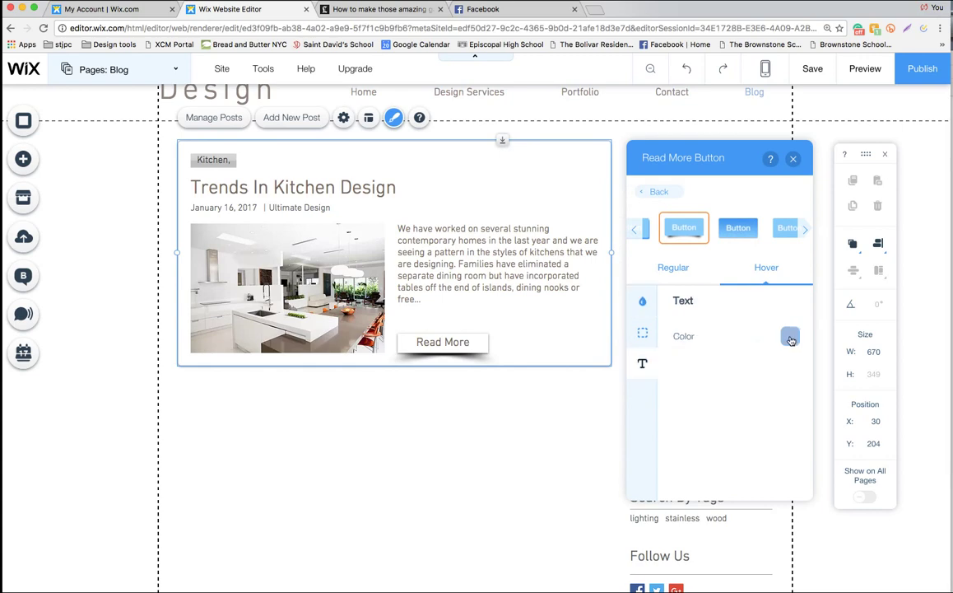
{"action": "left_click", "coordinate": [790, 335]}
{"action": "left_click", "coordinate": [635, 407]}
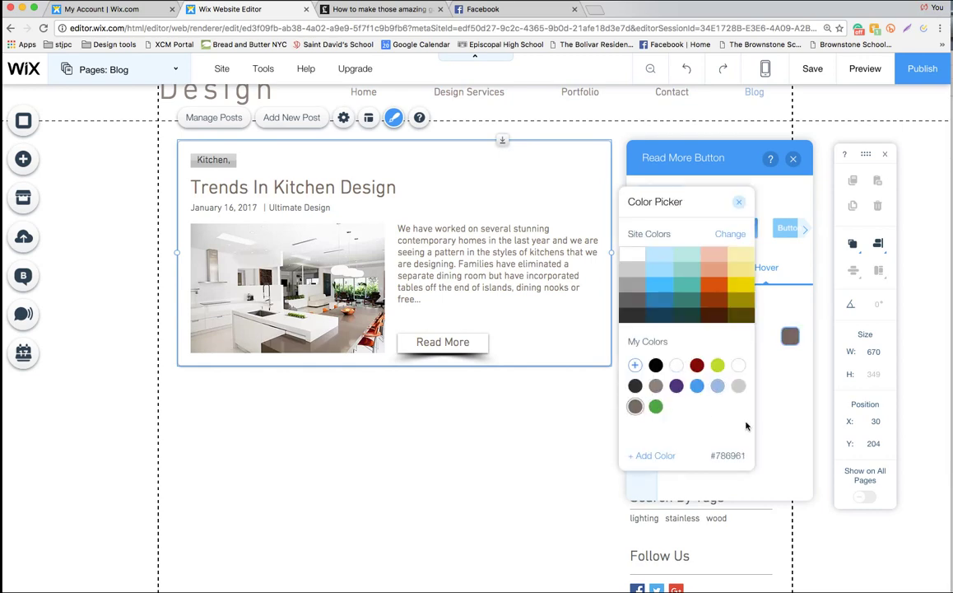
{"action": "left_click", "coordinate": [738, 202]}
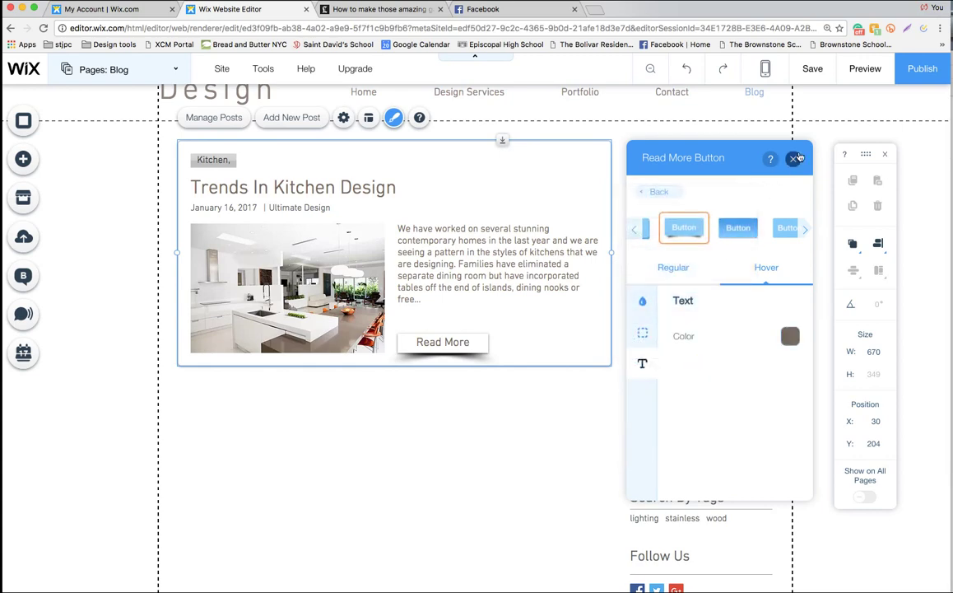
{"action": "left_click", "coordinate": [795, 158]}
{"action": "left_click", "coordinate": [865, 69]}
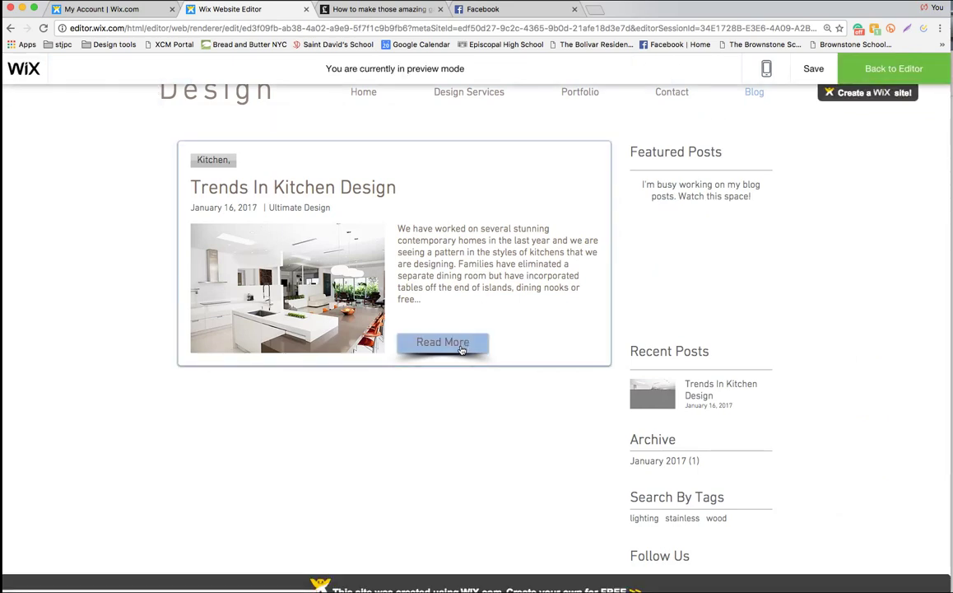
Return from preview and save the site, dismissing the saved confirmation
{"action": "left_click", "coordinate": [879, 70]}
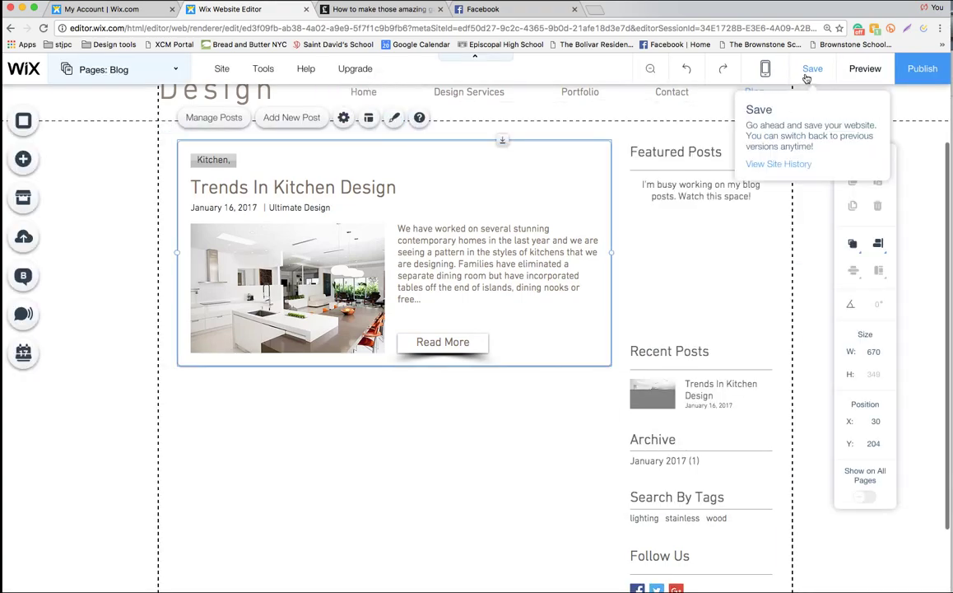
{"action": "left_click", "coordinate": [810, 71]}
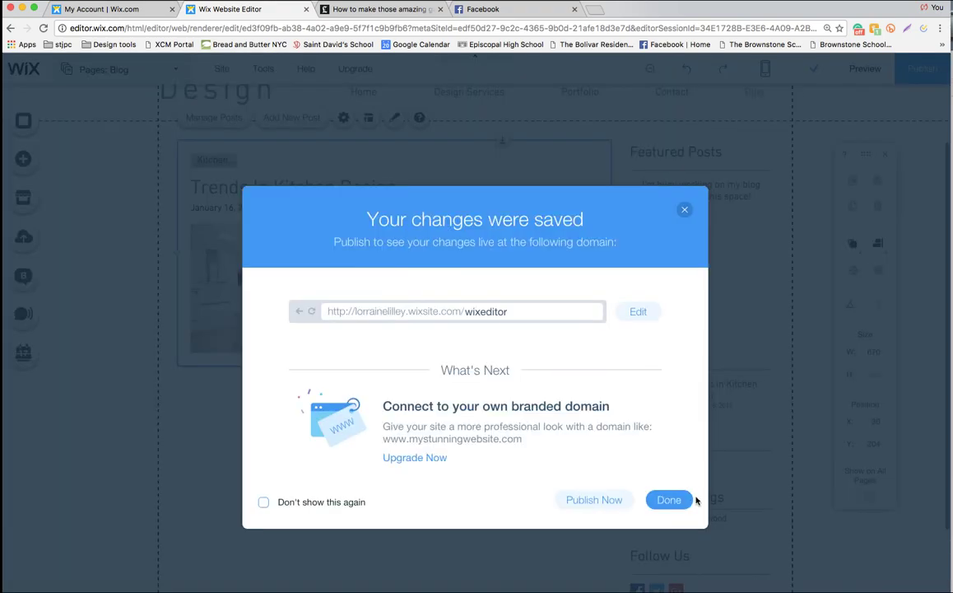
{"action": "left_click", "coordinate": [669, 500]}
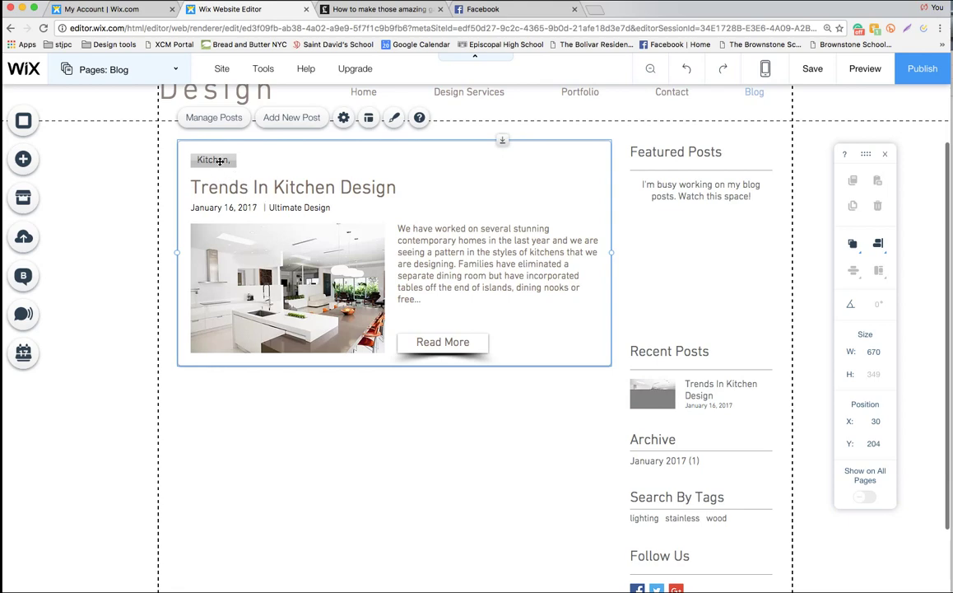
Give the Categories buttons a light blue background and grey text
{"action": "left_click", "coordinate": [394, 117]}
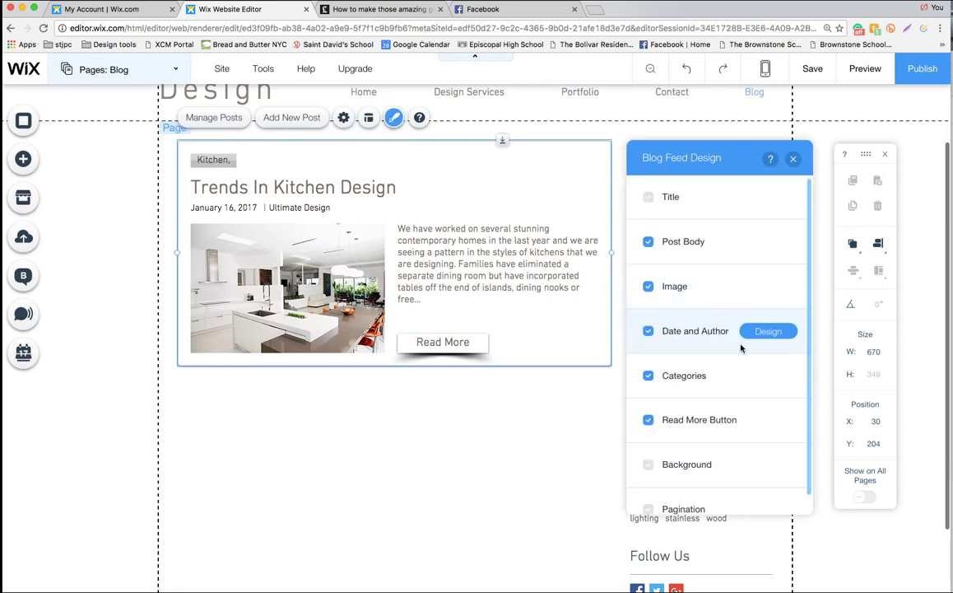
{"action": "left_click", "coordinate": [746, 377]}
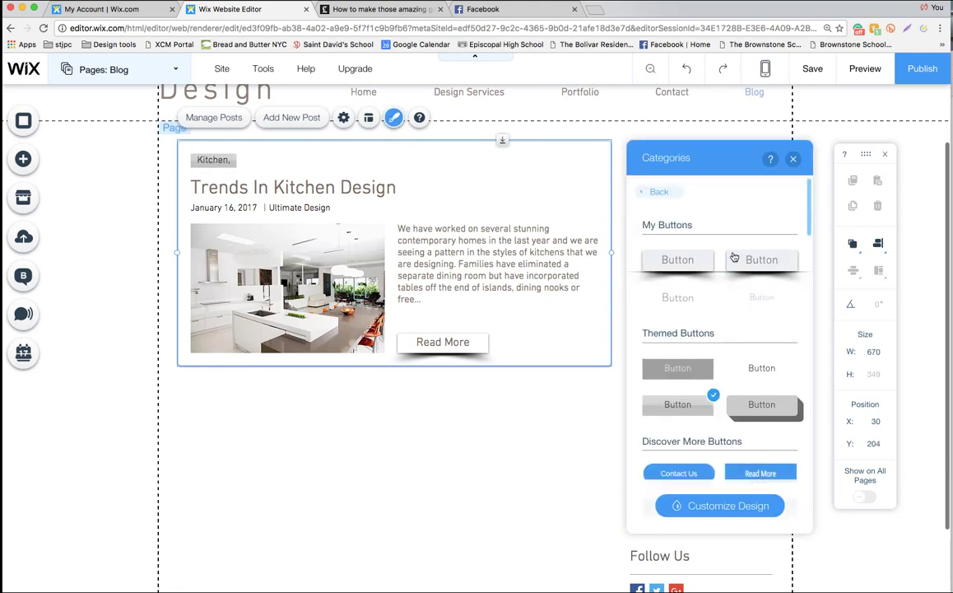
{"action": "left_click", "coordinate": [722, 507]}
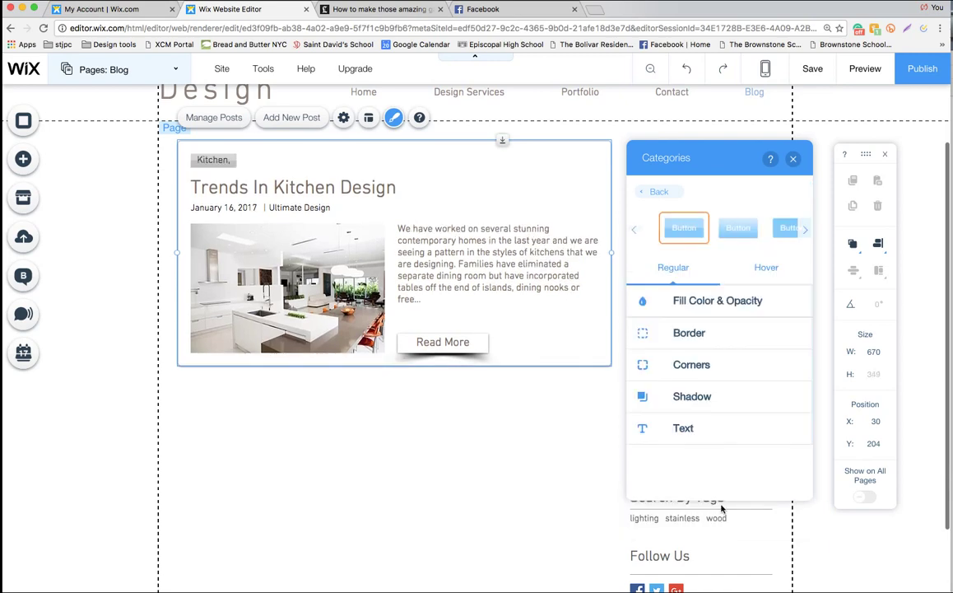
{"action": "left_click", "coordinate": [679, 299]}
{"action": "left_click", "coordinate": [786, 347]}
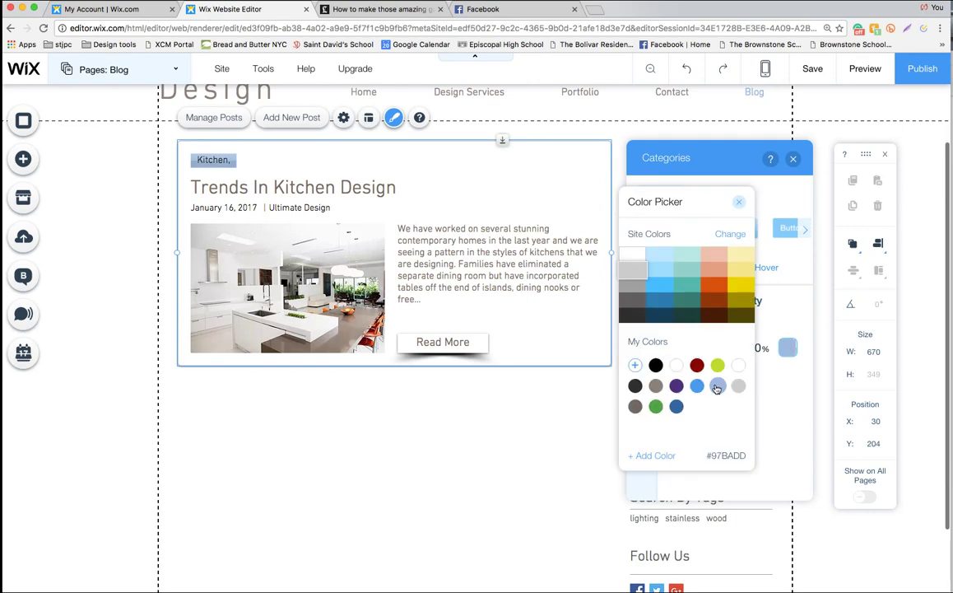
{"action": "left_click", "coordinate": [717, 388]}
{"action": "left_click", "coordinate": [642, 425]}
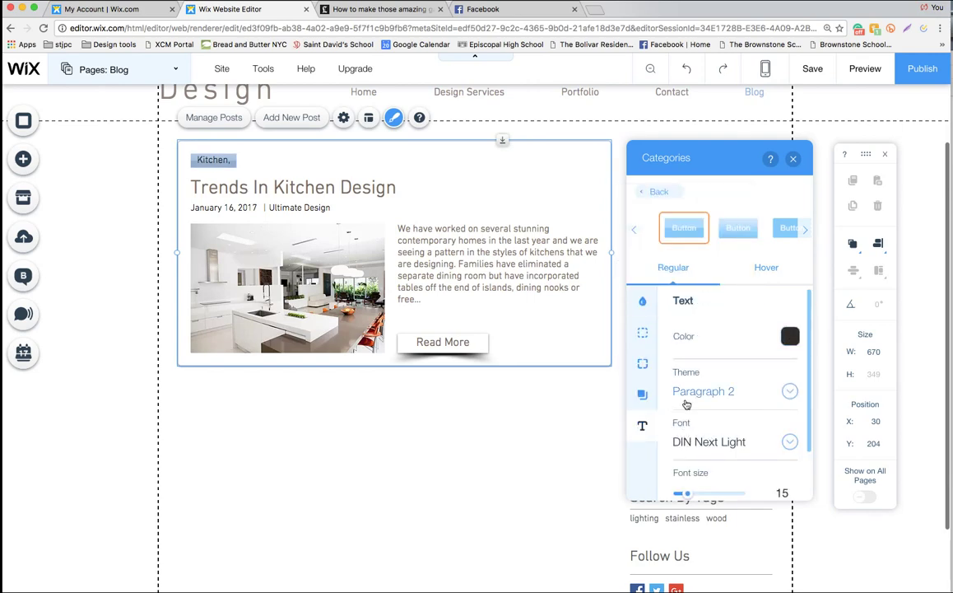
{"action": "left_click", "coordinate": [790, 336]}
{"action": "left_click", "coordinate": [634, 407]}
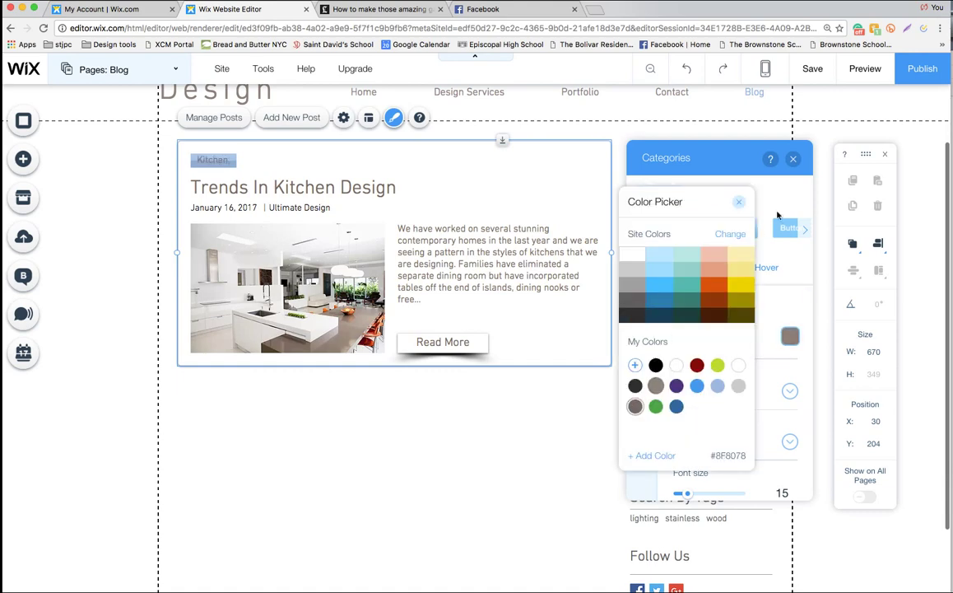
{"action": "left_click", "coordinate": [739, 202]}
Set the Categories hover background to greyish-brown #786961 and preview the site
{"action": "left_click", "coordinate": [765, 269]}
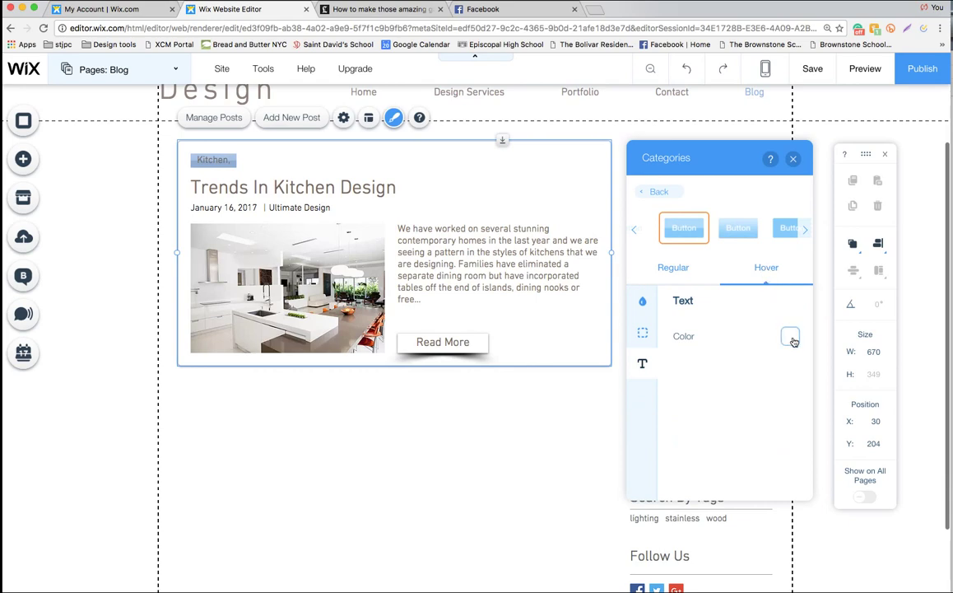
{"action": "left_click", "coordinate": [642, 300]}
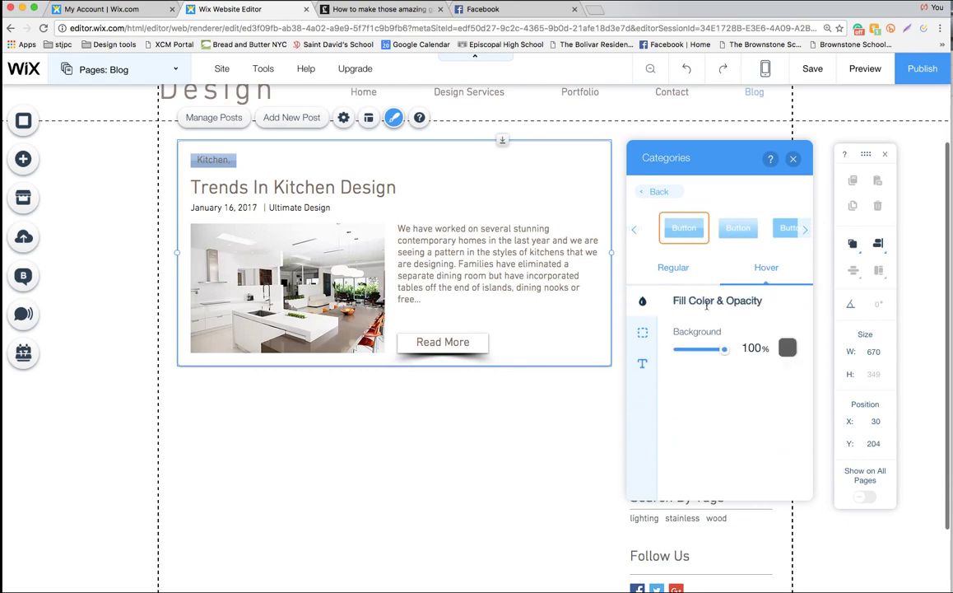
{"action": "left_click", "coordinate": [787, 349]}
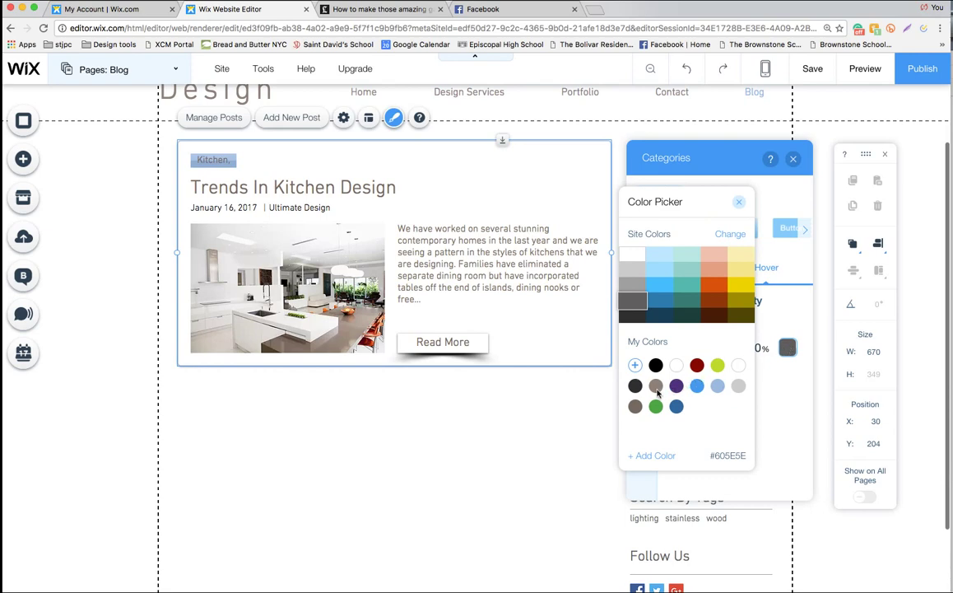
{"action": "left_click", "coordinate": [634, 406]}
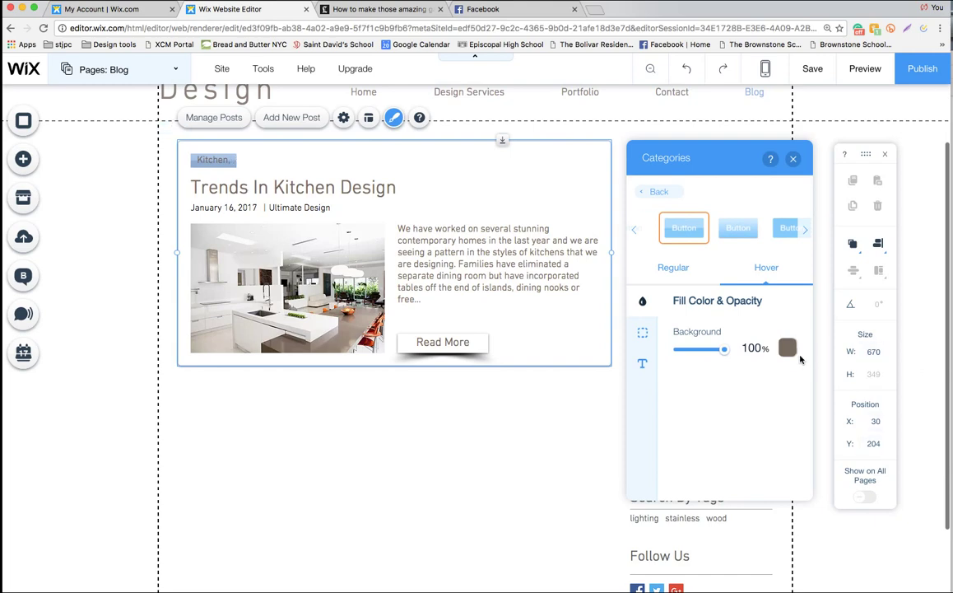
{"action": "left_click", "coordinate": [649, 364]}
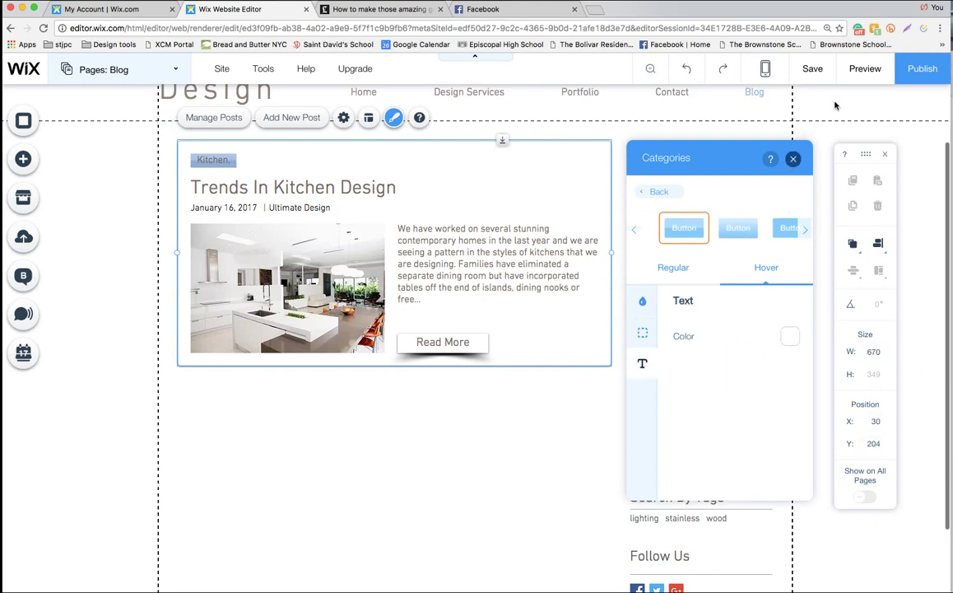
{"action": "left_click", "coordinate": [793, 160]}
{"action": "left_click", "coordinate": [864, 68]}
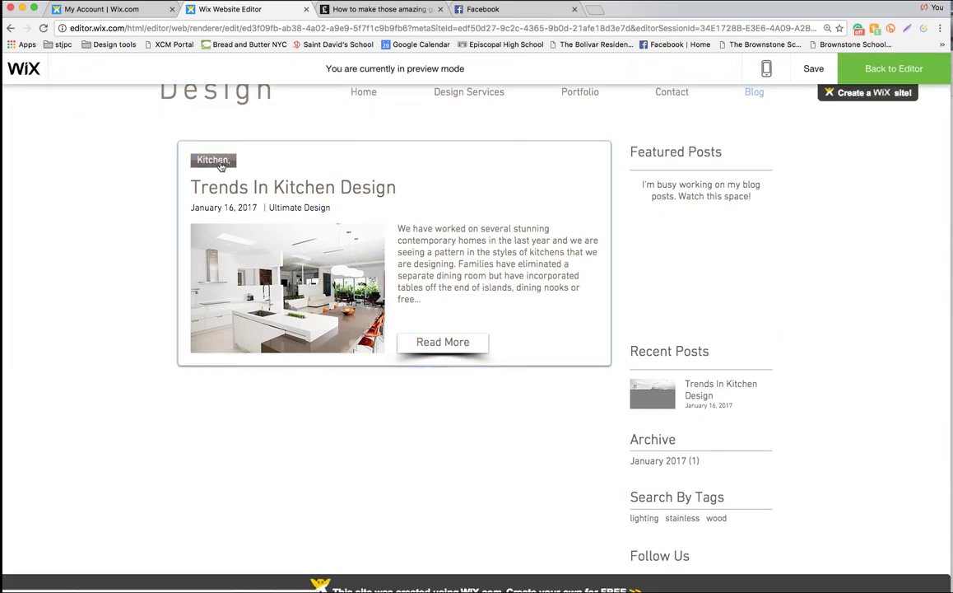
Leave preview and open Manage Posts for the blog feed
{"action": "left_click", "coordinate": [879, 70]}
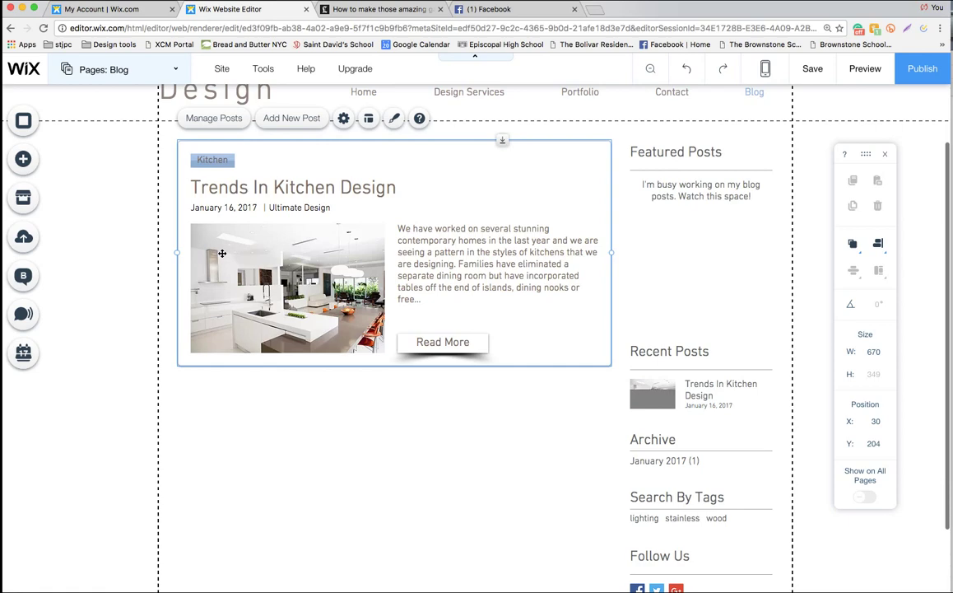
{"action": "left_click", "coordinate": [216, 120]}
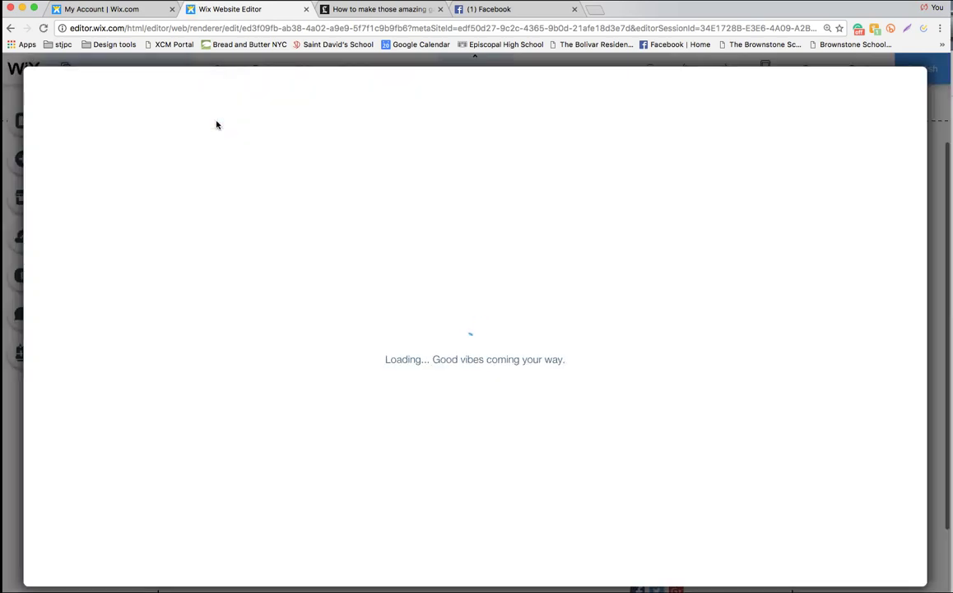
Edit the Trends In Kitchen Design post and show its Advanced SEO settings
{"action": "left_click", "coordinate": [888, 220]}
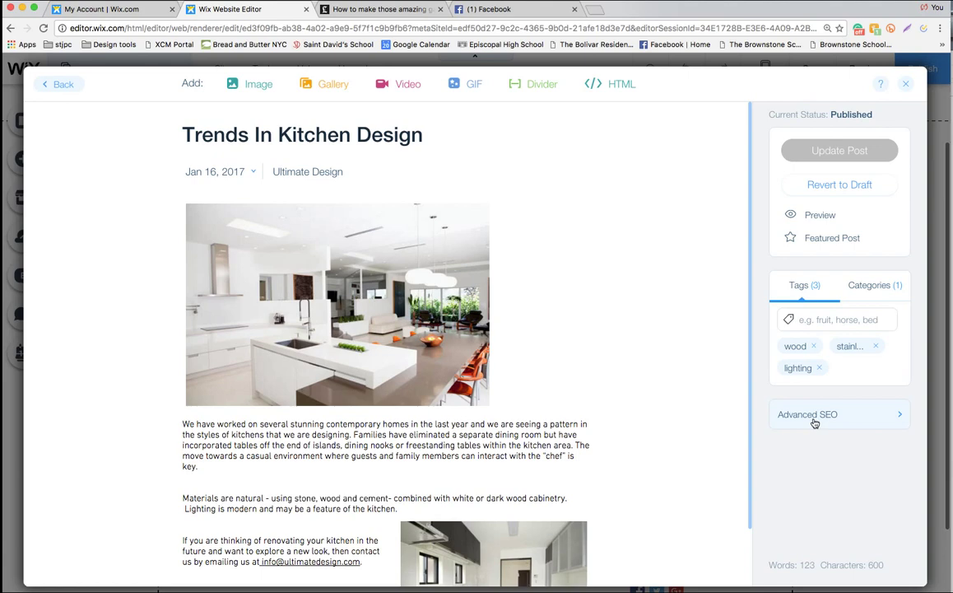
{"action": "left_click", "coordinate": [761, 418]}
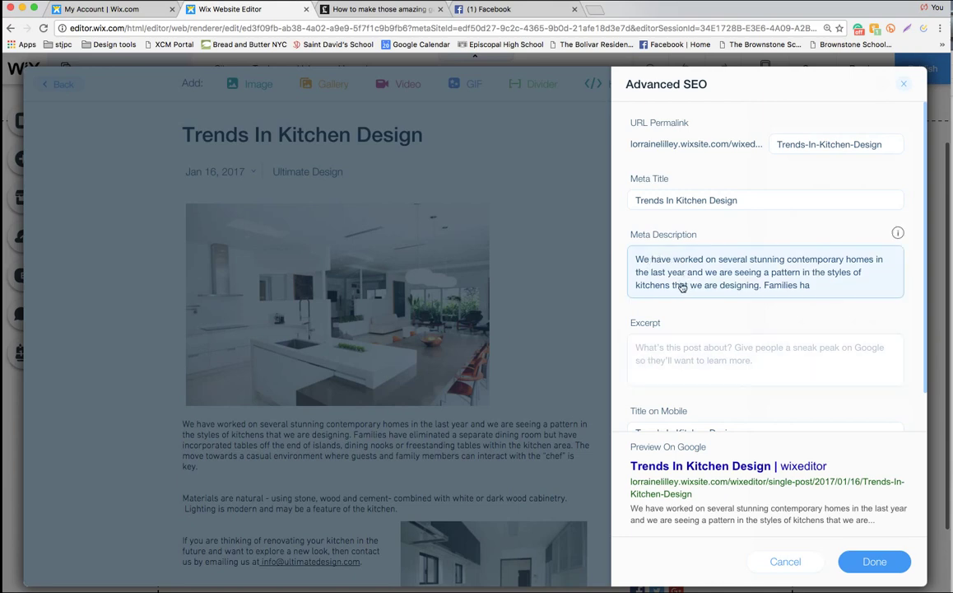
Copy the 'Materials are natural' paragraph into the post's SEO Excerpt and save
{"action": "left_click", "coordinate": [657, 352]}
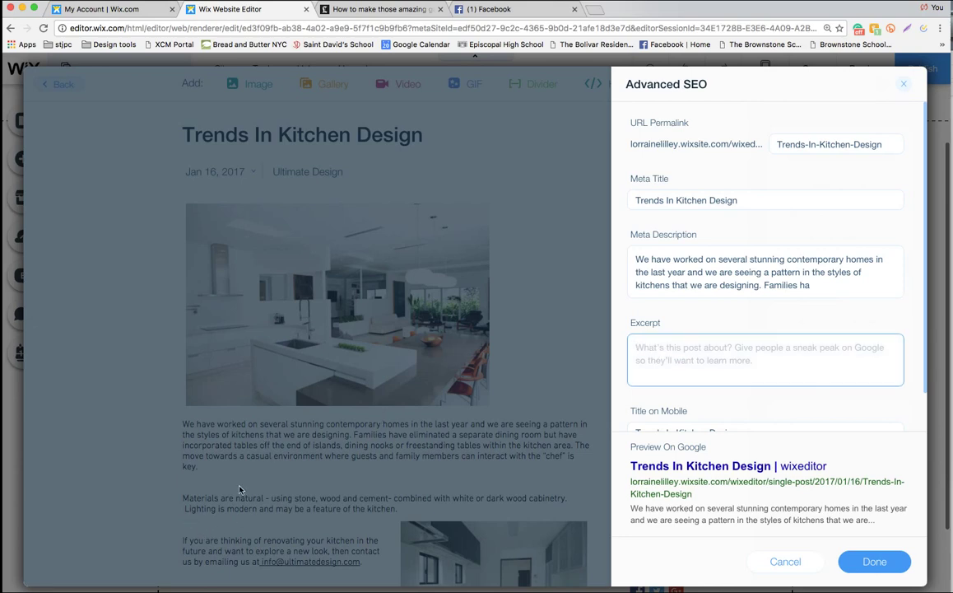
{"action": "left_click", "coordinate": [786, 562]}
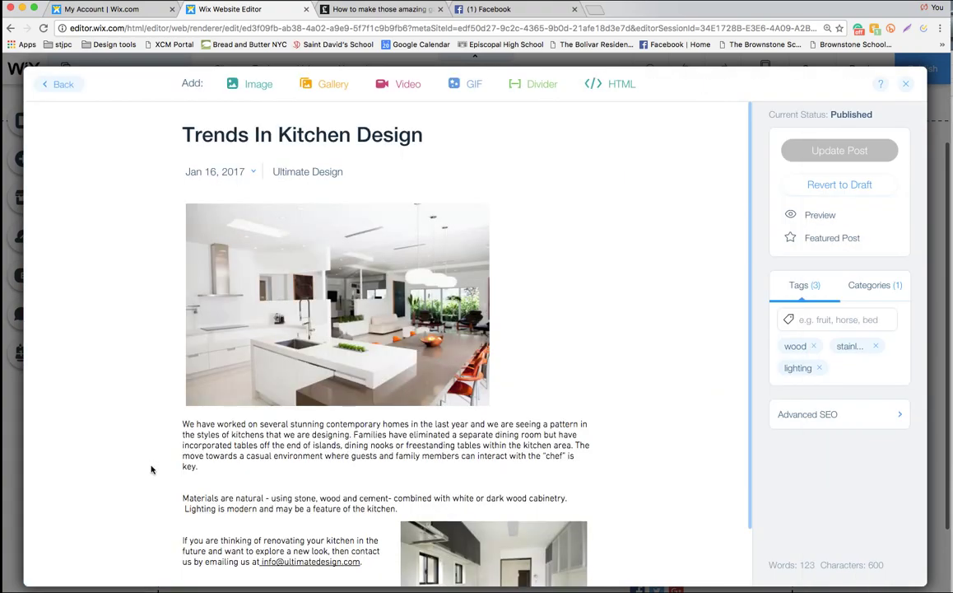
{"action": "left_click_drag", "start_coordinate": [182, 496], "coordinate": [420, 510]}
{"action": "key", "text": "super+c"}
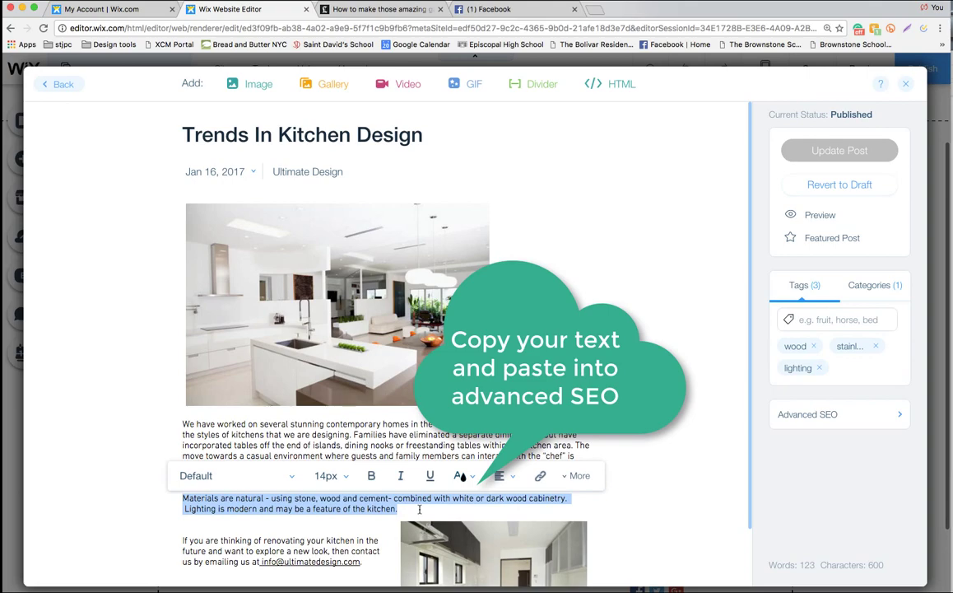
{"action": "left_click", "coordinate": [801, 417]}
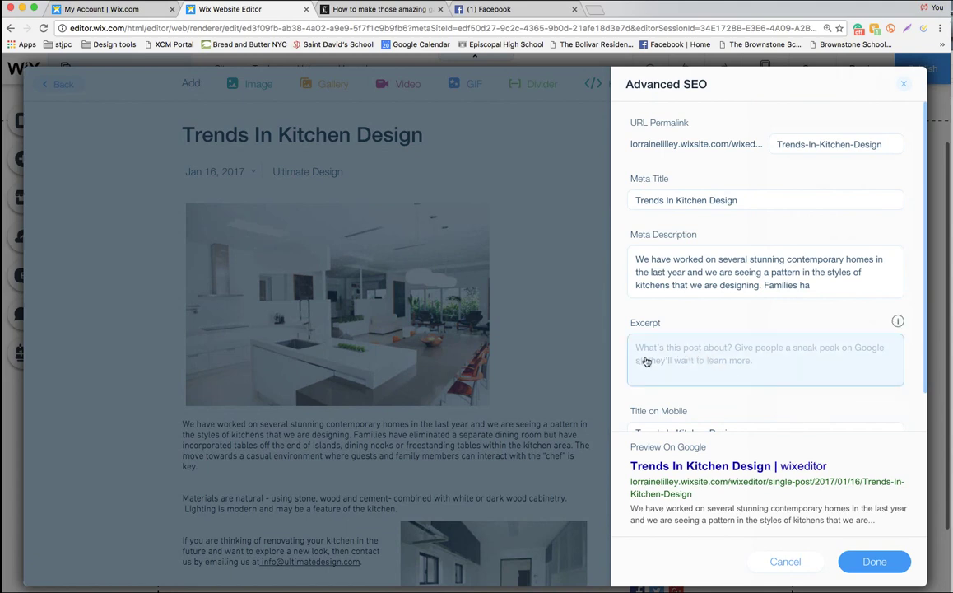
{"action": "left_click", "coordinate": [637, 346]}
{"action": "key", "text": "super+v"}
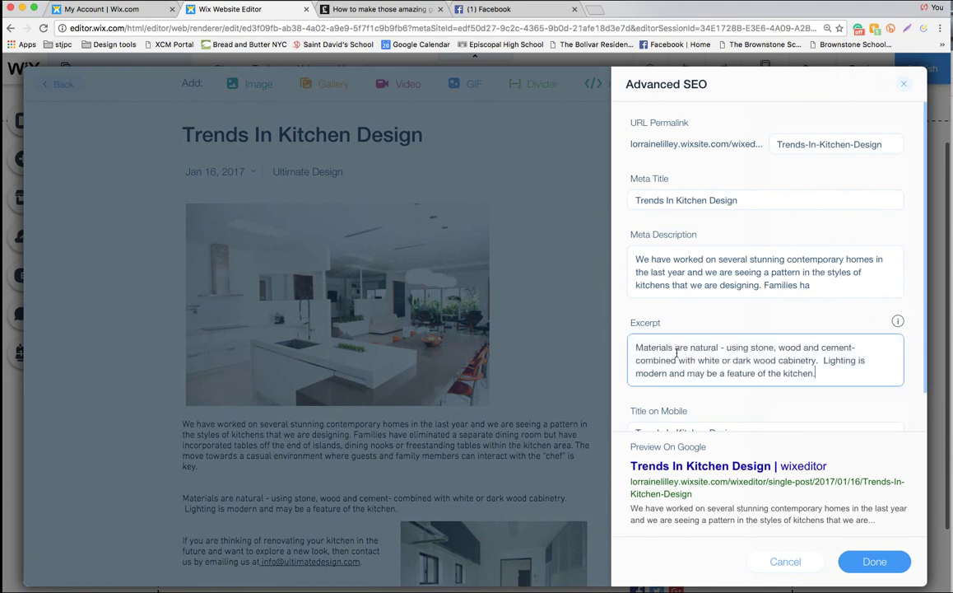
{"action": "scroll", "coordinate": [776, 358], "scroll_direction": "down", "scroll_amount": 3}
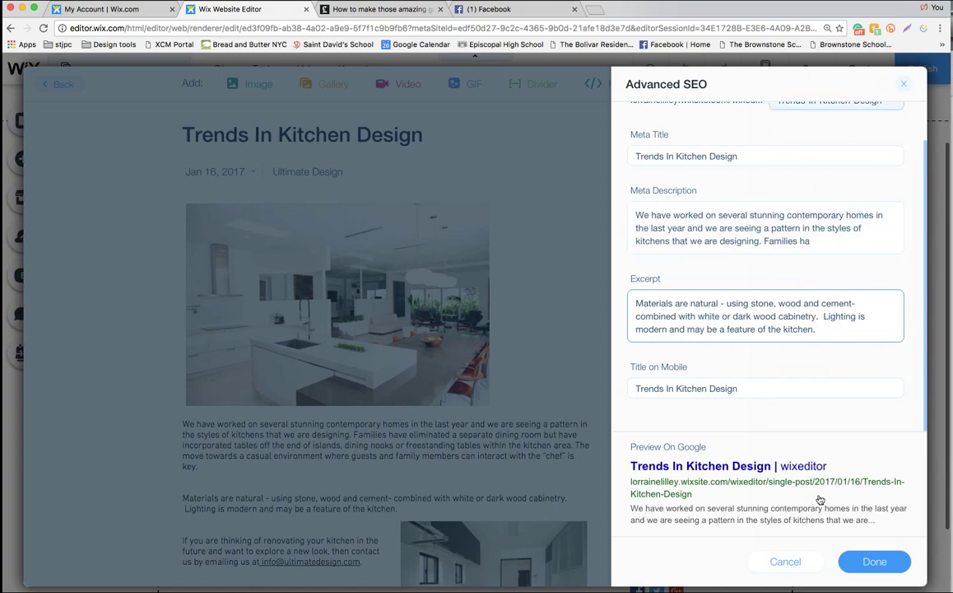
{"action": "left_click", "coordinate": [873, 562]}
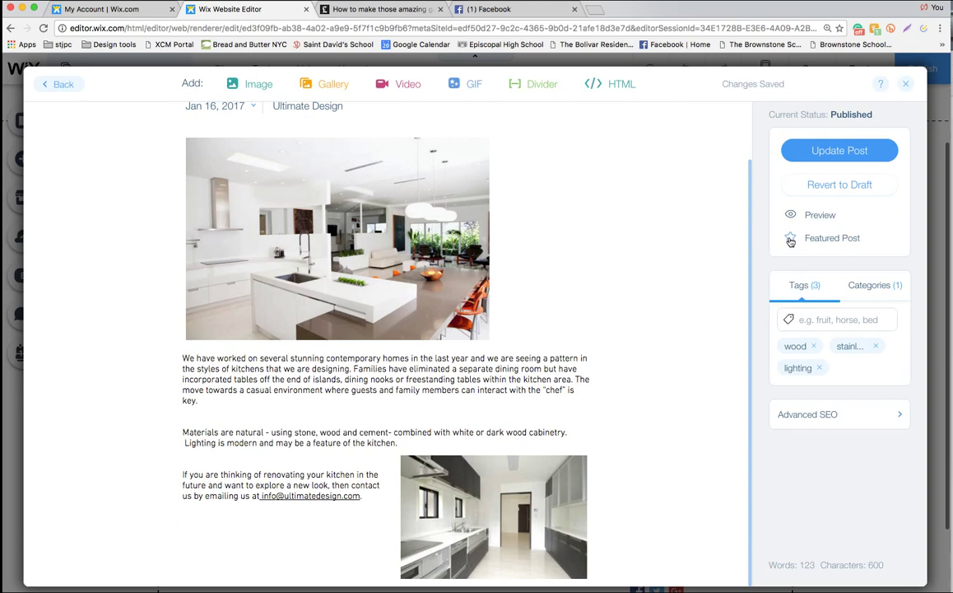
Star Trends In Kitchen Design as a Featured Post, update it, and skip sharing
{"action": "left_click", "coordinate": [791, 239]}
{"action": "scroll", "coordinate": [685, 274], "scroll_direction": "up", "scroll_amount": 2}
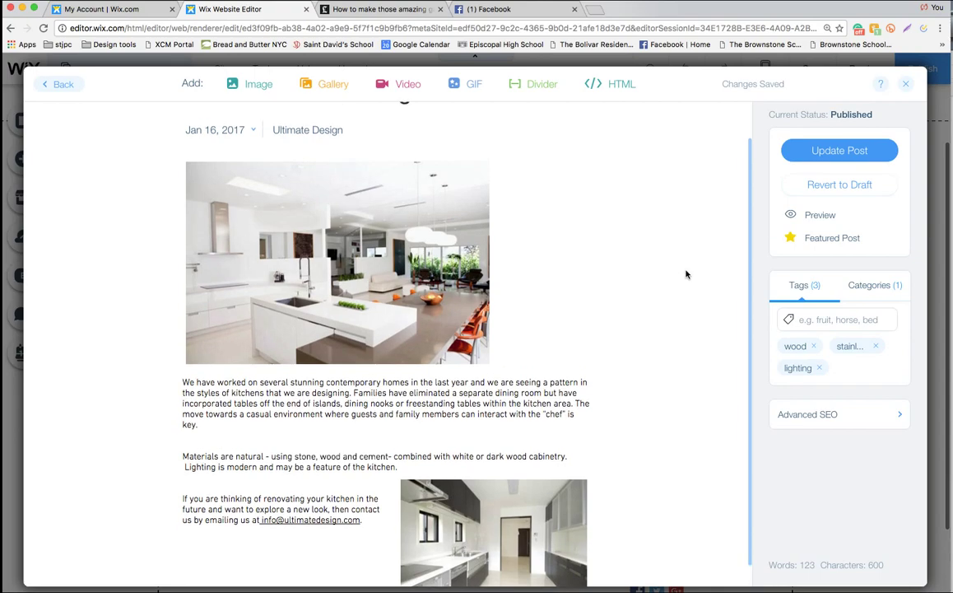
{"action": "scroll", "coordinate": [685, 274], "scroll_direction": "down", "scroll_amount": 1}
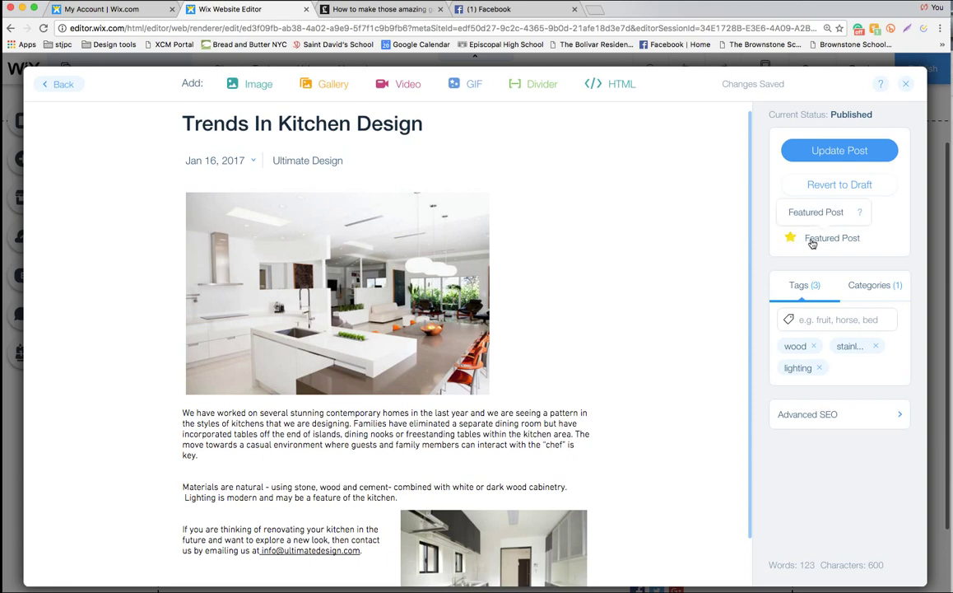
{"action": "left_click", "coordinate": [835, 151]}
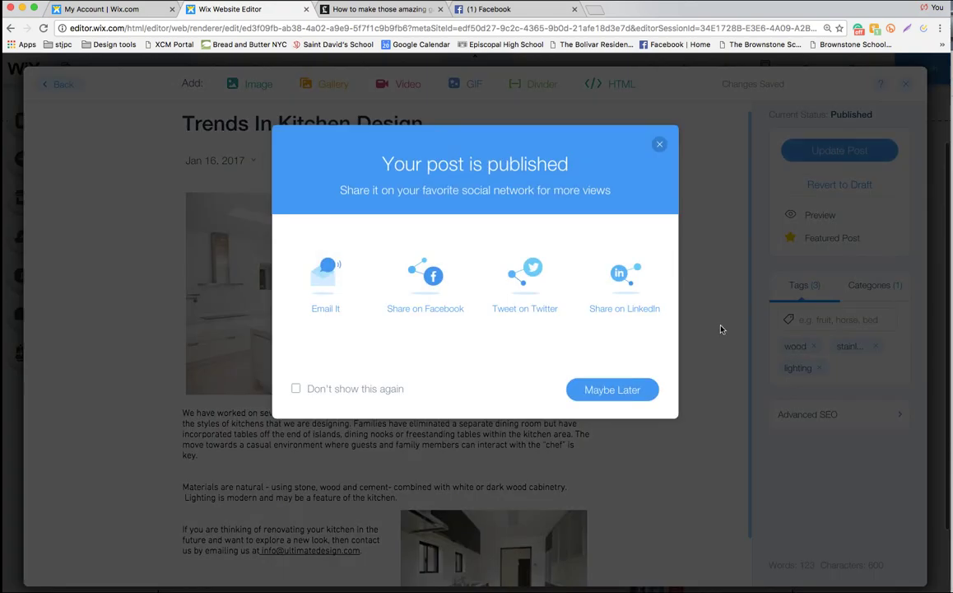
{"action": "left_click", "coordinate": [621, 390]}
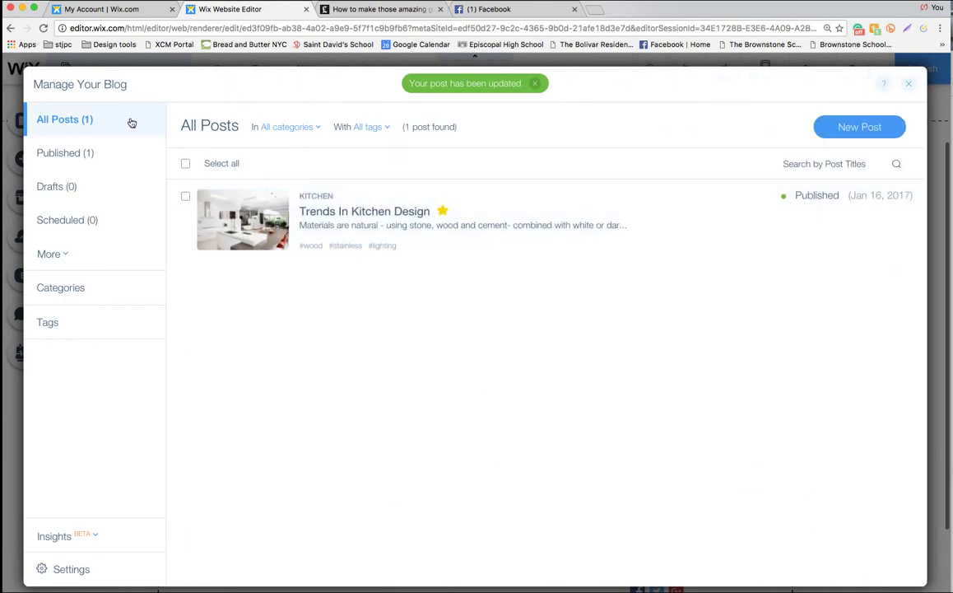
Close Manage Your Blog and check the feed's new excerpt and Featured Posts listing
{"action": "left_click", "coordinate": [910, 84]}
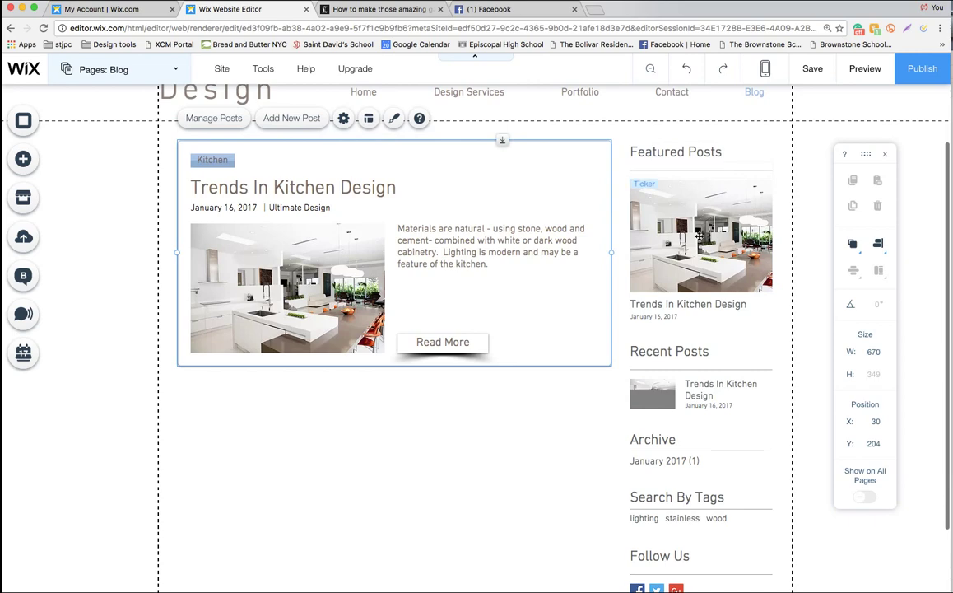
{"action": "scroll", "coordinate": [713, 197], "scroll_direction": "up", "scroll_amount": 1}
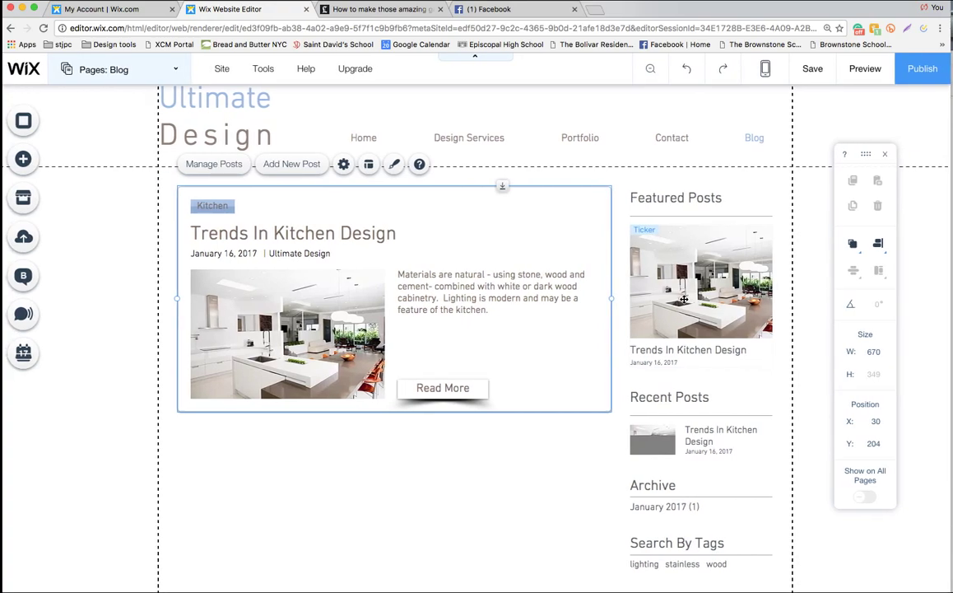
{"action": "scroll", "coordinate": [683, 299], "scroll_direction": "down", "scroll_amount": 5}
{"action": "scroll", "coordinate": [683, 299], "scroll_direction": "up", "scroll_amount": 4}
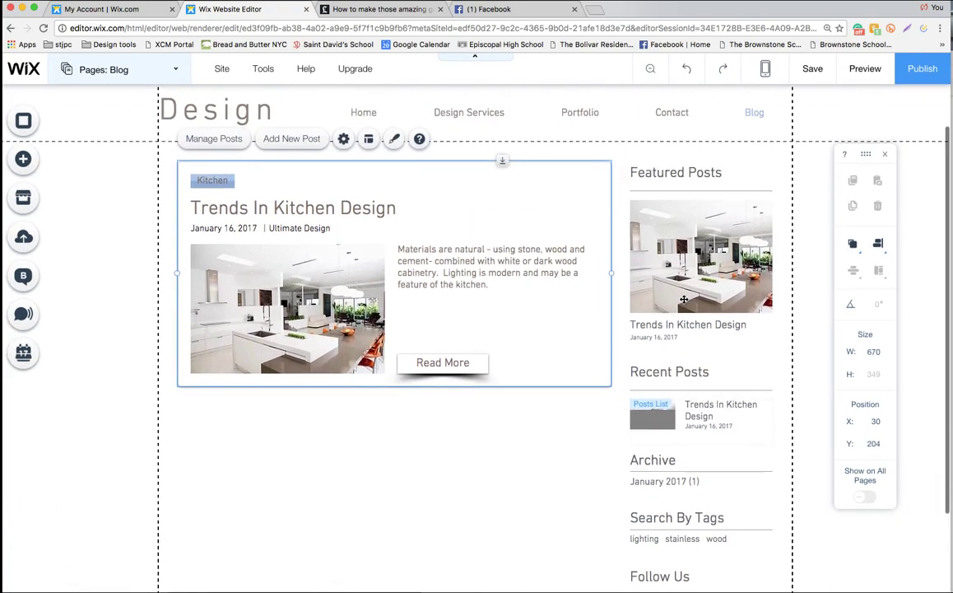